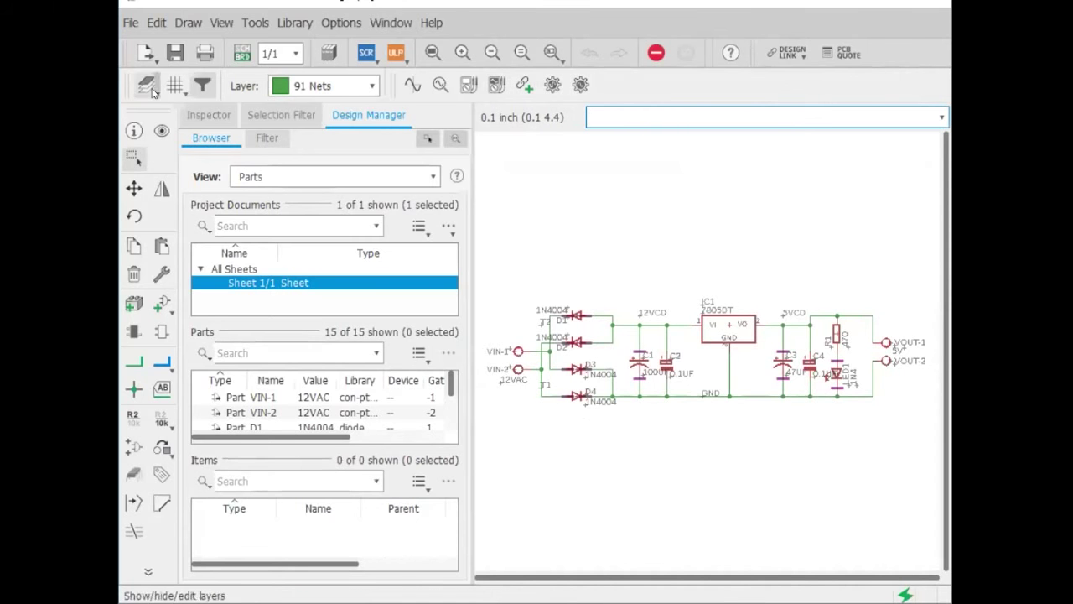
- Switch from the schematic to the board layout and inspect the 12VCD pads of diodes D1 and D2
{"action": "left_click", "coordinate": [241, 53]}
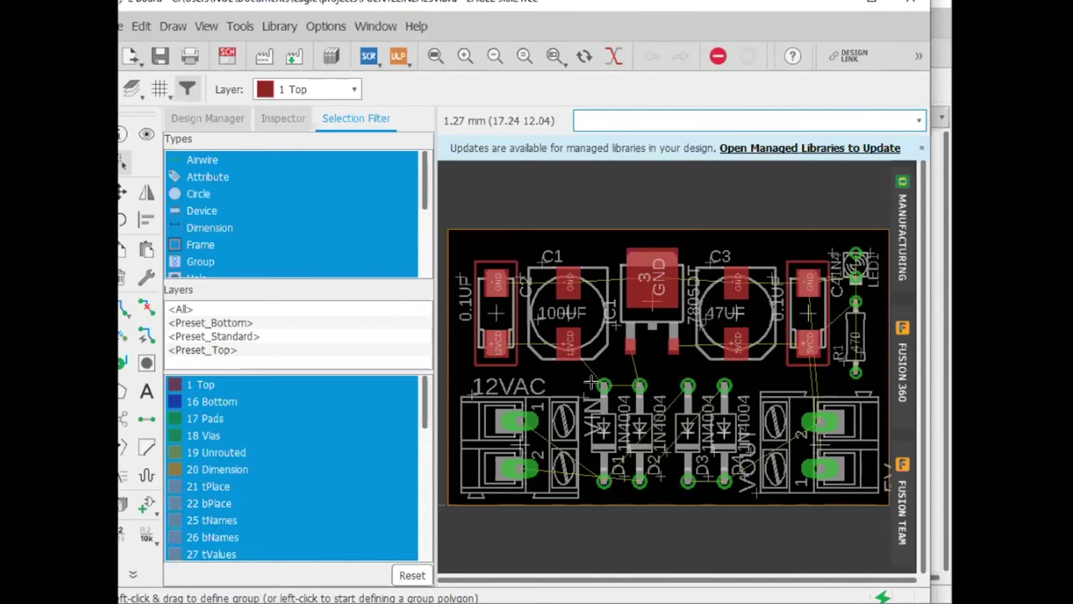
{"action": "scroll", "coordinate": [603, 381], "scroll_direction": "up", "scroll_amount": 2}
{"action": "scroll", "coordinate": [605, 381], "scroll_direction": "up", "scroll_amount": 4}
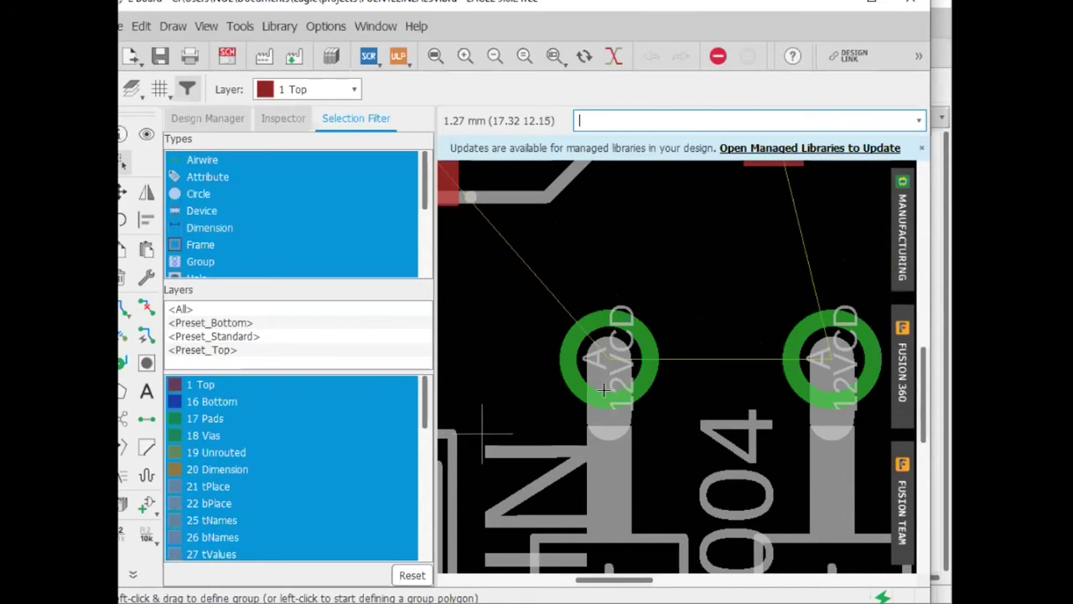
{"action": "scroll", "coordinate": [625, 364], "scroll_direction": "down", "scroll_amount": 5}
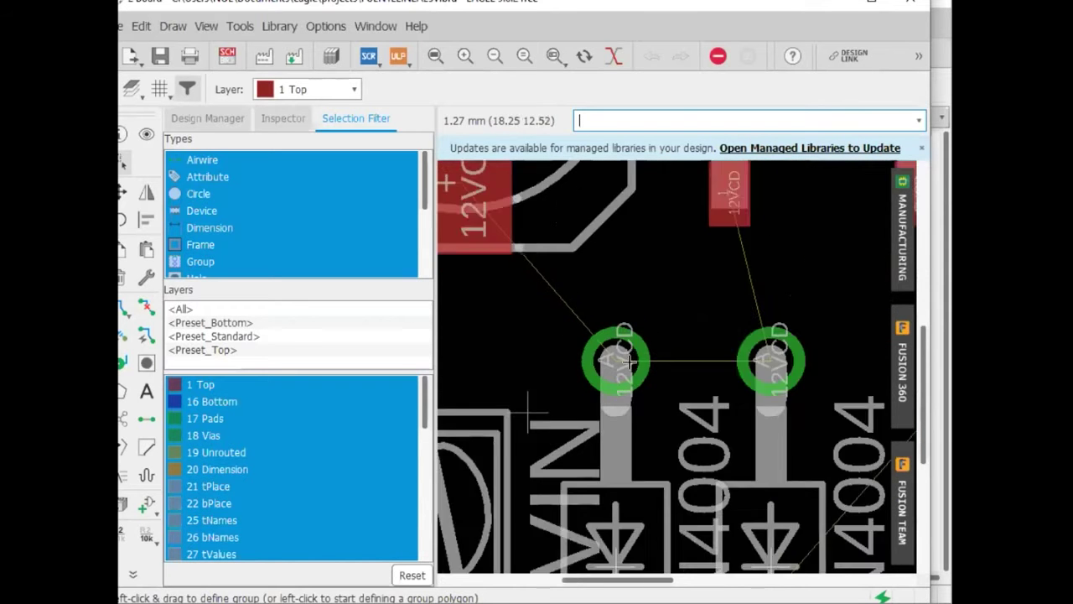
{"action": "scroll", "coordinate": [629, 368], "scroll_direction": "down", "scroll_amount": 3}
{"action": "scroll", "coordinate": [629, 367], "scroll_direction": "up", "scroll_amount": 1}
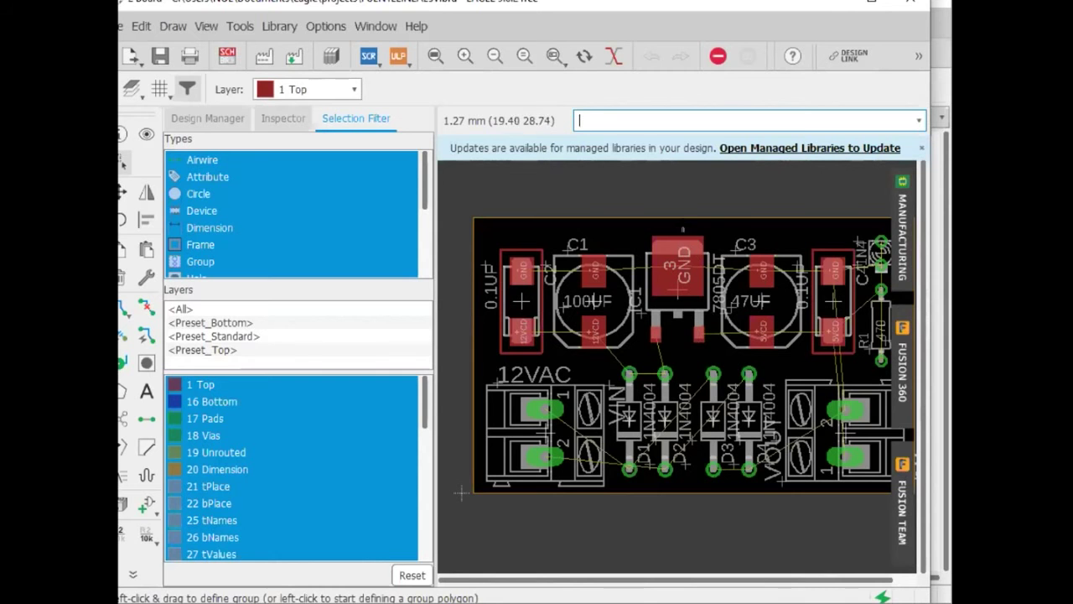
- Mirror the voltage regulator IC1 to the bottom layer, and undo the mirroring
{"action": "left_click", "coordinate": [146, 194]}
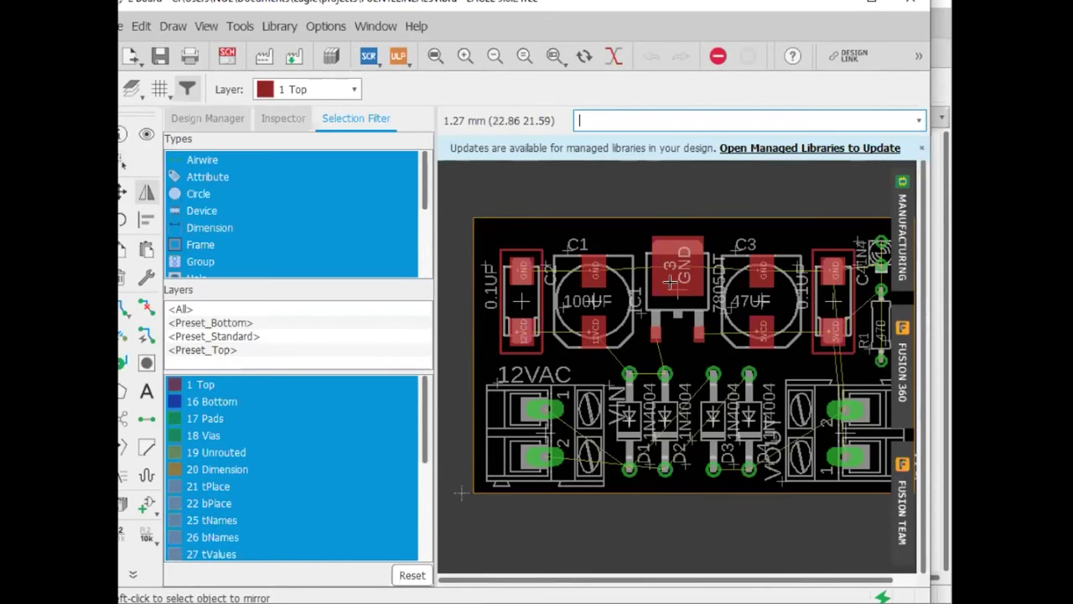
{"action": "left_click", "coordinate": [671, 283]}
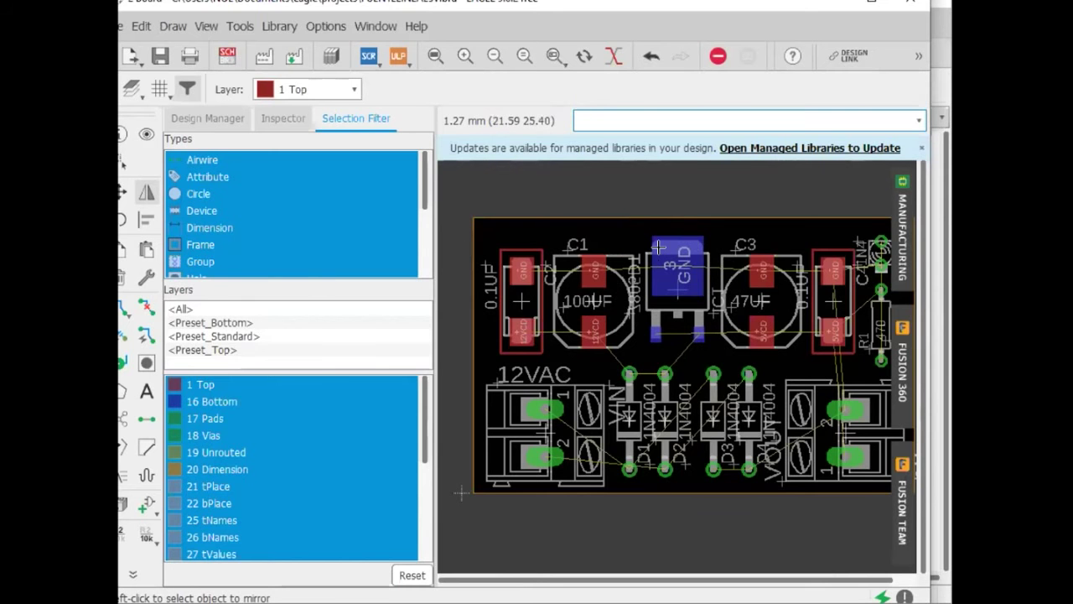
{"action": "key", "text": "ctrl+z"}
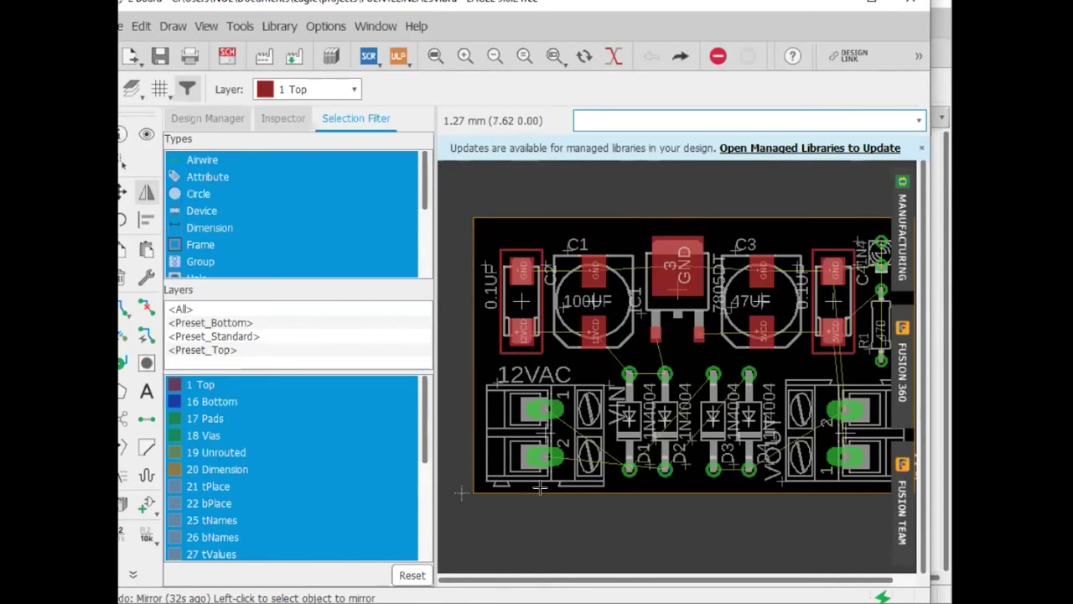
- Mirror the 12VAC input connector VIN to the bottom side, and undo the mirroring
{"action": "left_click", "coordinate": [542, 430]}
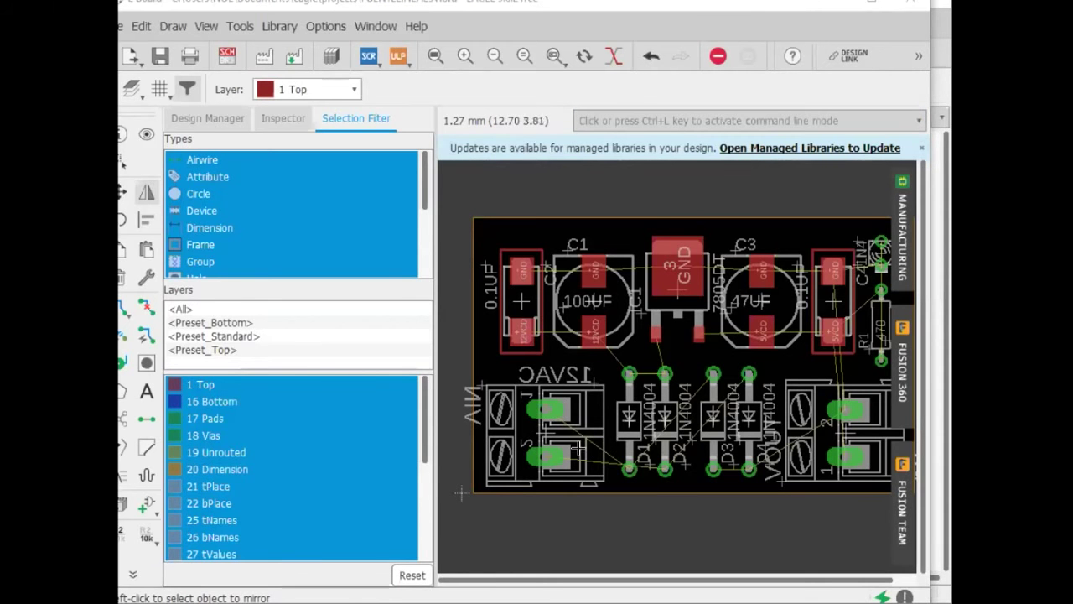
{"action": "key", "text": "ctrl+l"}
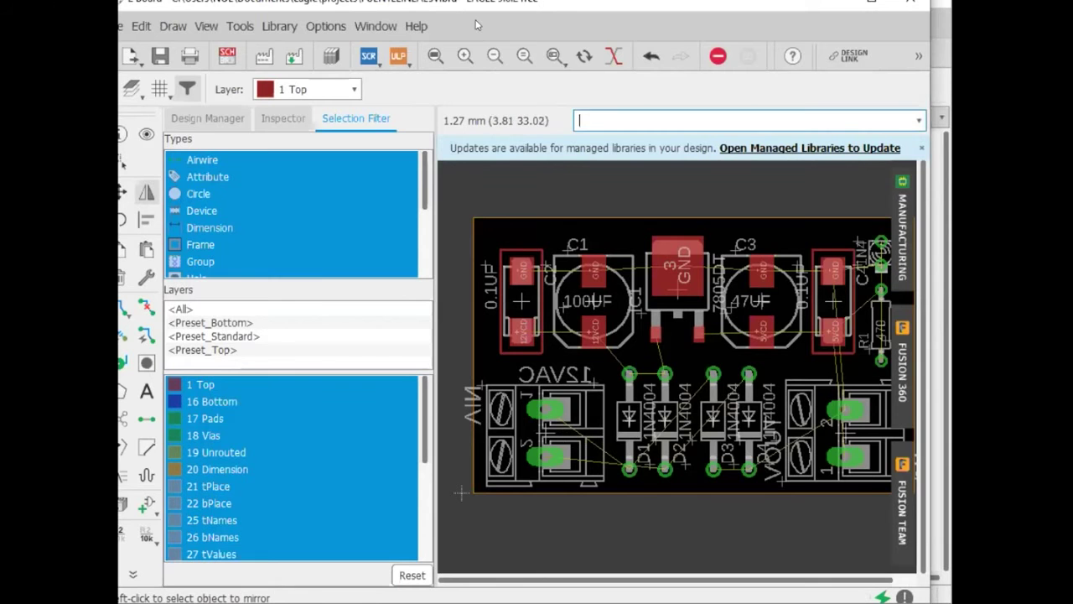
{"action": "key", "text": "ctrl+z"}
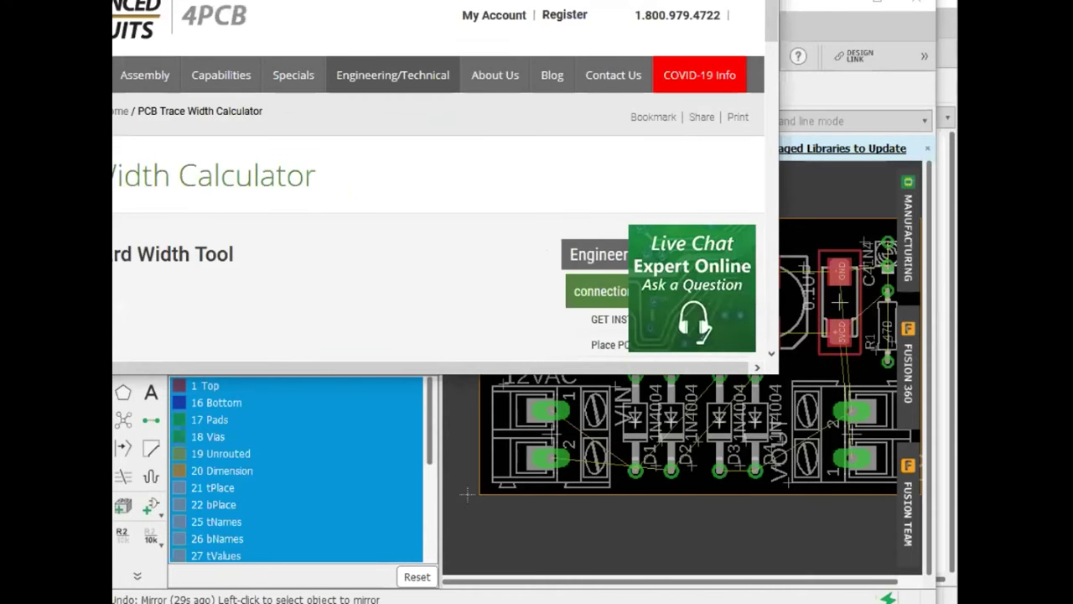
- Switch to the 4PCB trace width calculator, set the current to 1 amp and dismiss the discount pop-up
{"action": "scroll", "coordinate": [496, 359], "scroll_direction": "down", "scroll_amount": 10}
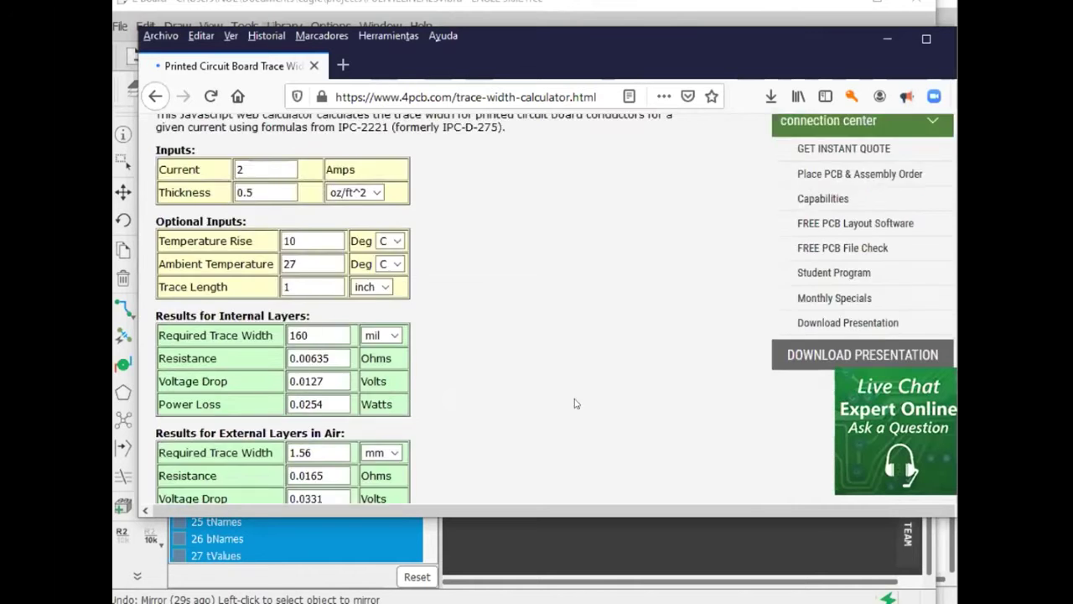
{"action": "scroll", "coordinate": [428, 319], "scroll_direction": "up", "scroll_amount": 3}
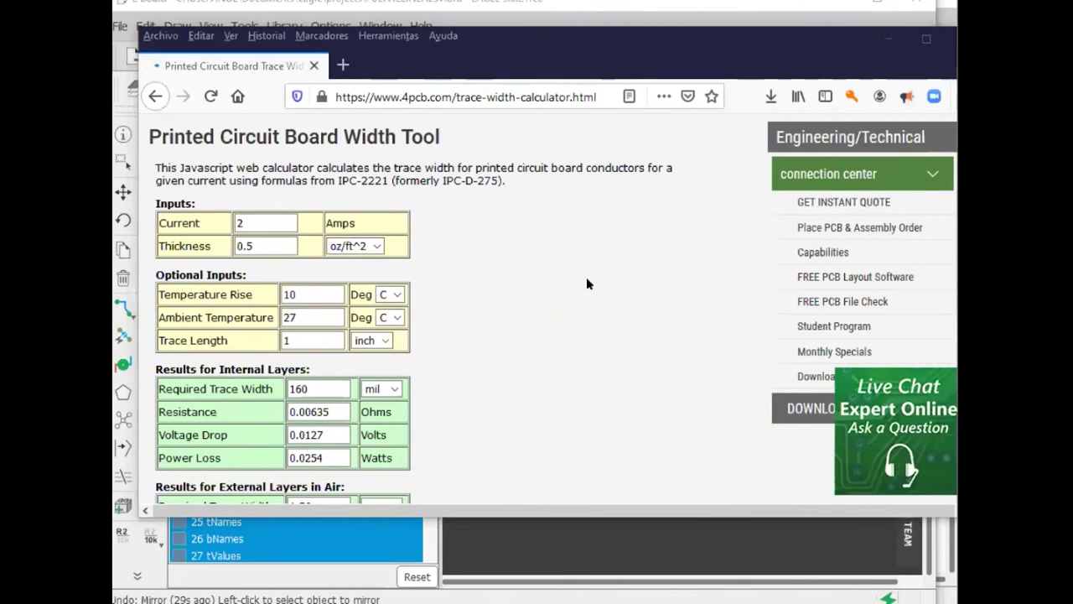
{"action": "scroll", "coordinate": [565, 358], "scroll_direction": "up", "scroll_amount": 4}
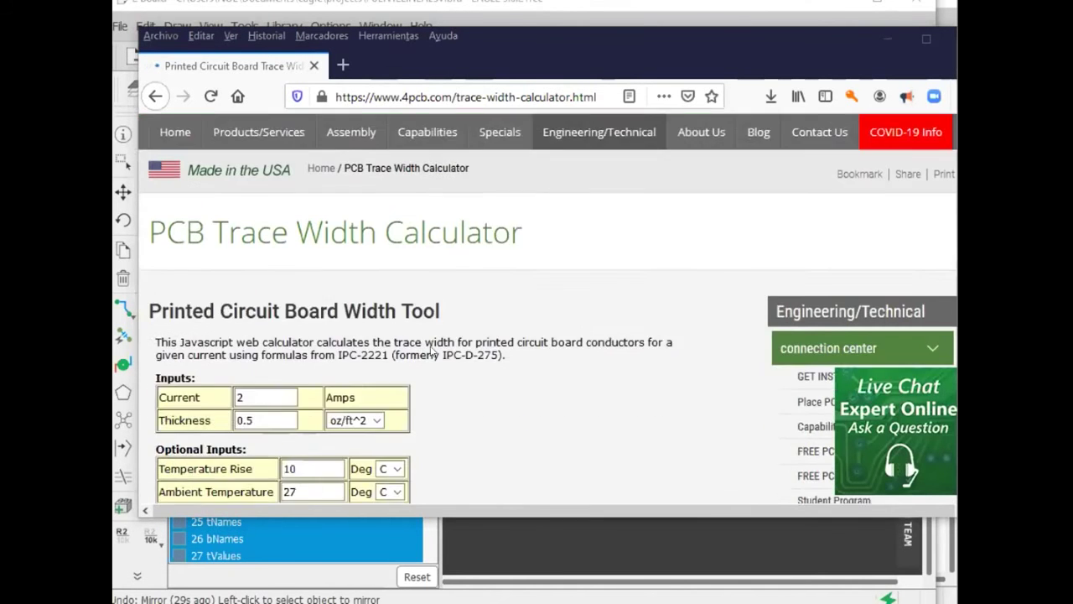
{"action": "scroll", "coordinate": [432, 352], "scroll_direction": "down", "scroll_amount": 1}
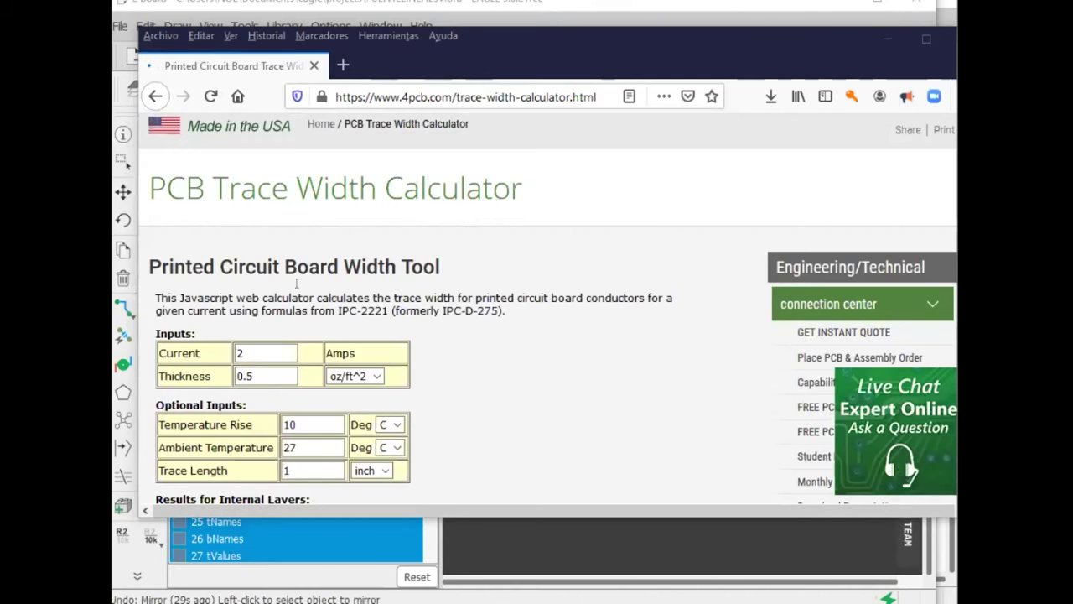
{"action": "scroll", "coordinate": [474, 369], "scroll_direction": "down", "scroll_amount": 3}
{"action": "left_click", "coordinate": [256, 222]}
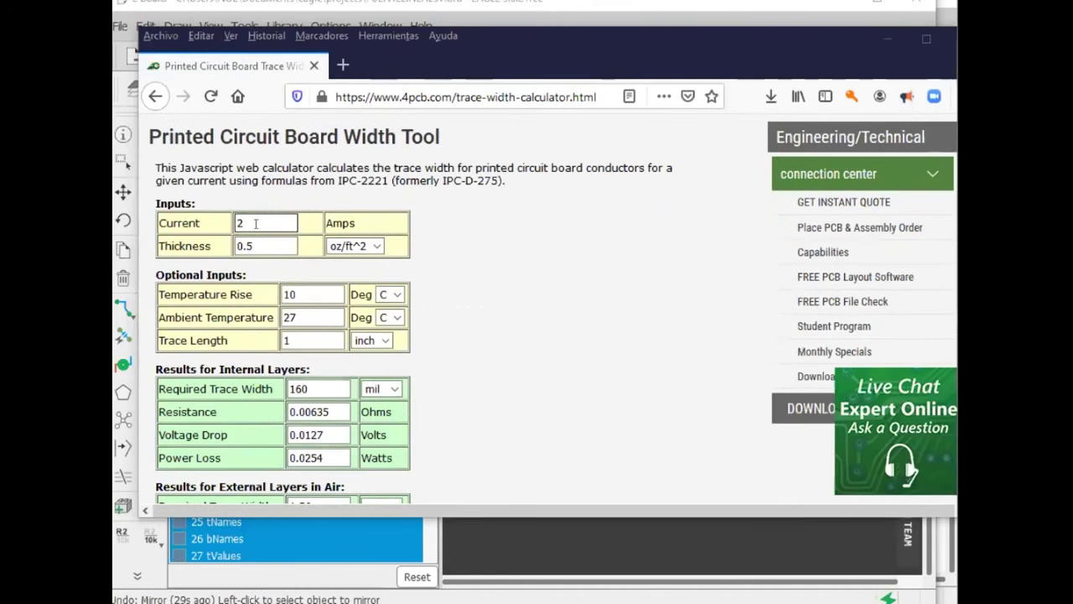
{"action": "key", "text": "BackSpace"}
{"action": "type", "text": "1"}
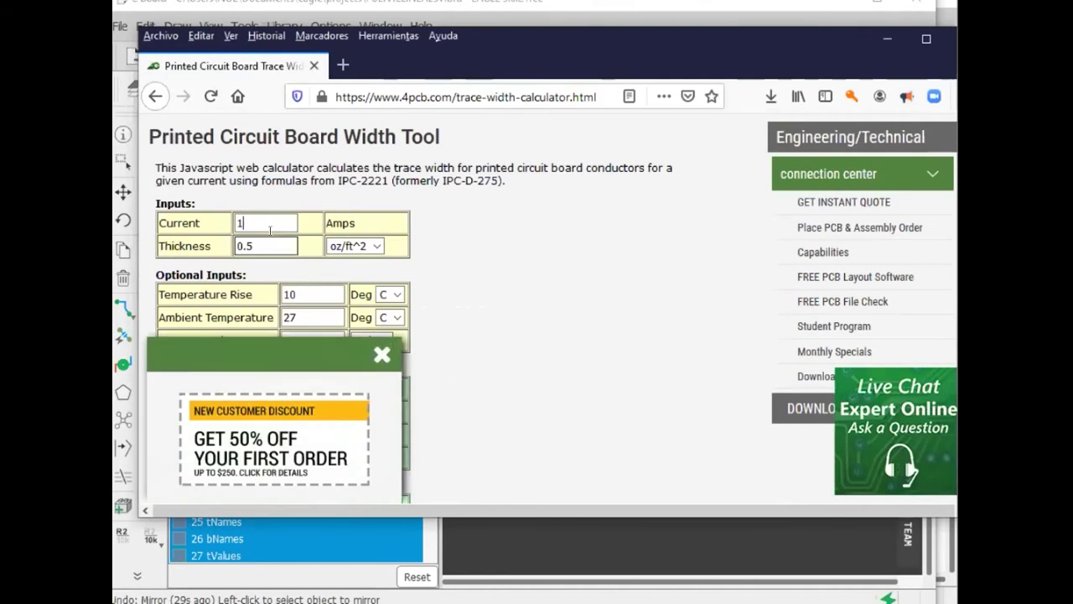
{"action": "left_click", "coordinate": [381, 354]}
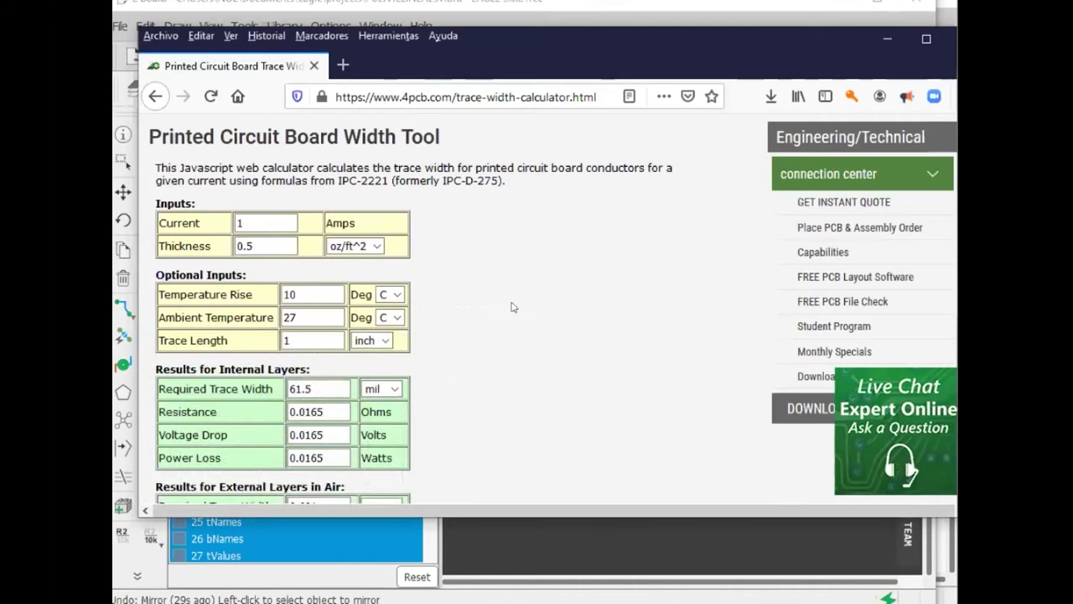
- Try mm as the unit of the internal layers' required trace width, and return it to mil
{"action": "scroll", "coordinate": [510, 307], "scroll_direction": "down", "scroll_amount": 3}
{"action": "scroll", "coordinate": [388, 237], "scroll_direction": "up", "scroll_amount": 3}
{"action": "left_click", "coordinate": [240, 244]}
{"action": "scroll", "coordinate": [554, 384], "scroll_direction": "down", "scroll_amount": 3}
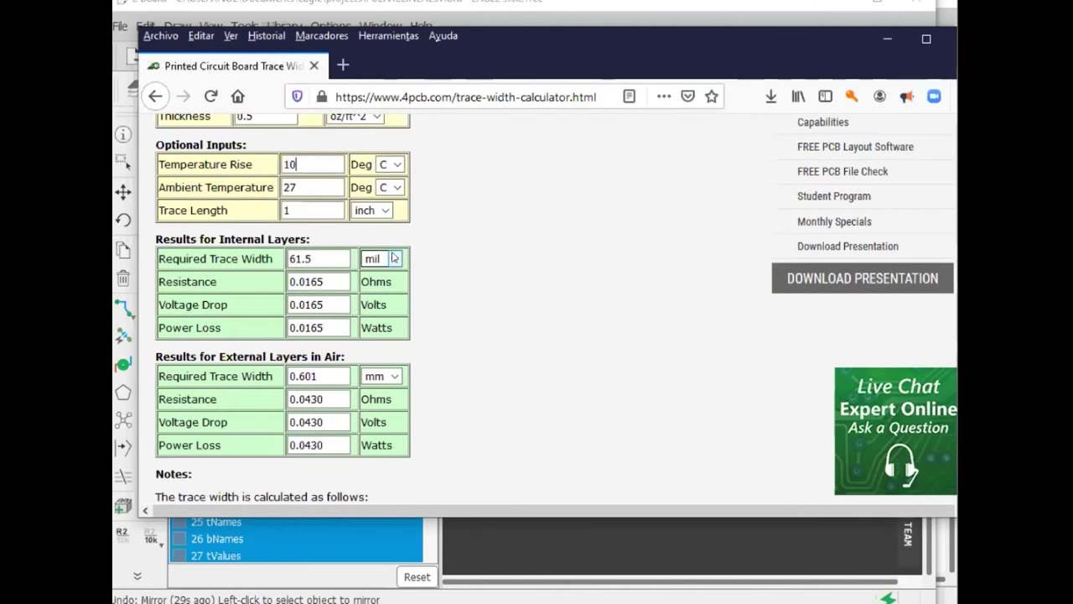
{"action": "scroll", "coordinate": [441, 266], "scroll_direction": "up", "scroll_amount": 3}
{"action": "left_click", "coordinate": [393, 388]}
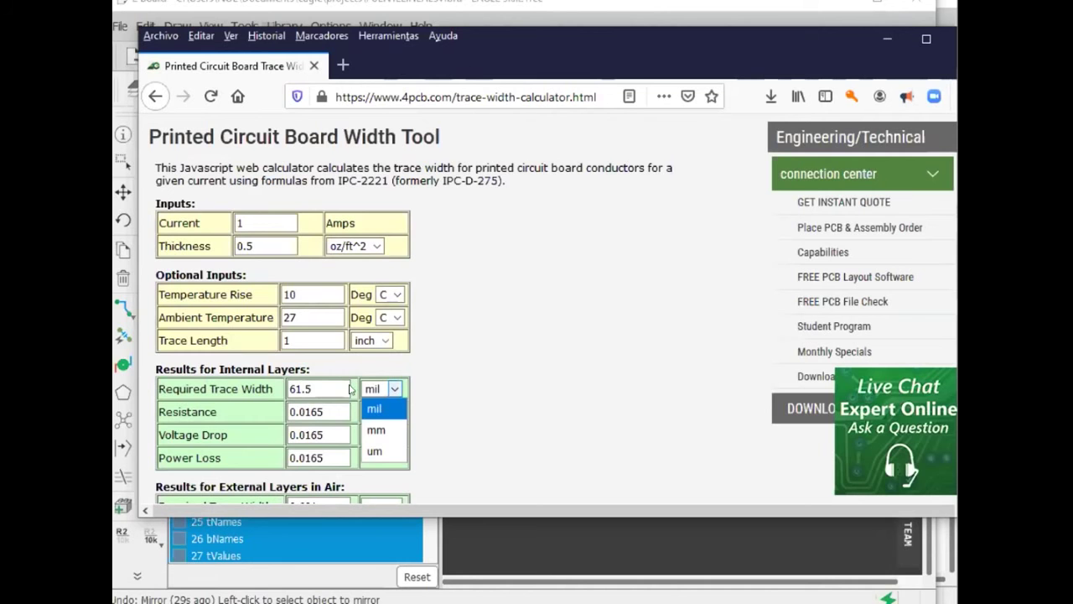
{"action": "left_click", "coordinate": [377, 430]}
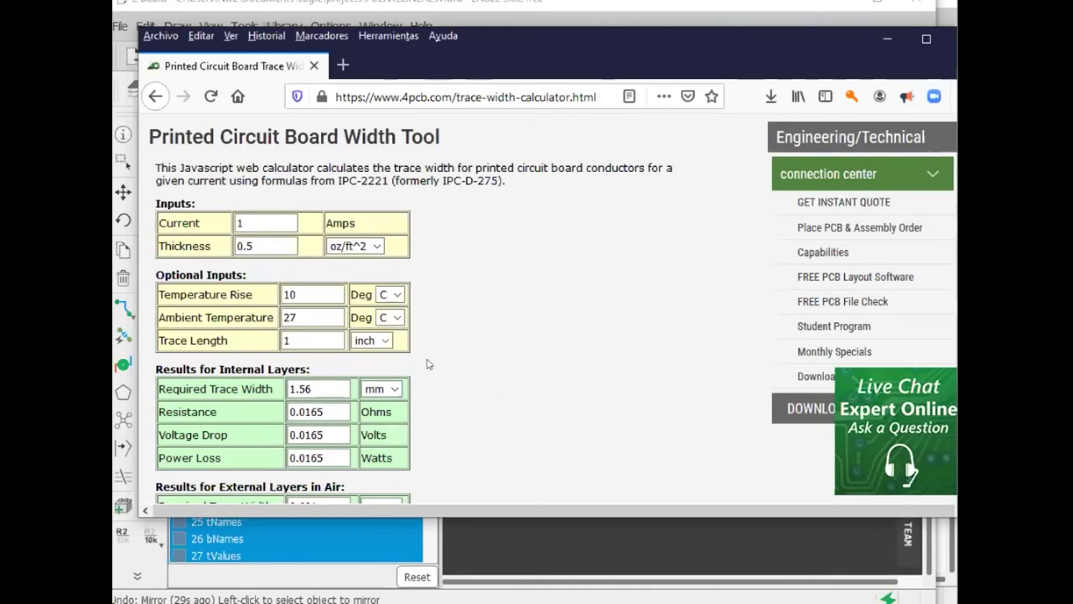
{"action": "left_click", "coordinate": [394, 390]}
{"action": "left_click", "coordinate": [376, 409]}
- Compare the external layers' required trace width in mil and mm
{"action": "scroll", "coordinate": [428, 378], "scroll_direction": "down", "scroll_amount": 3}
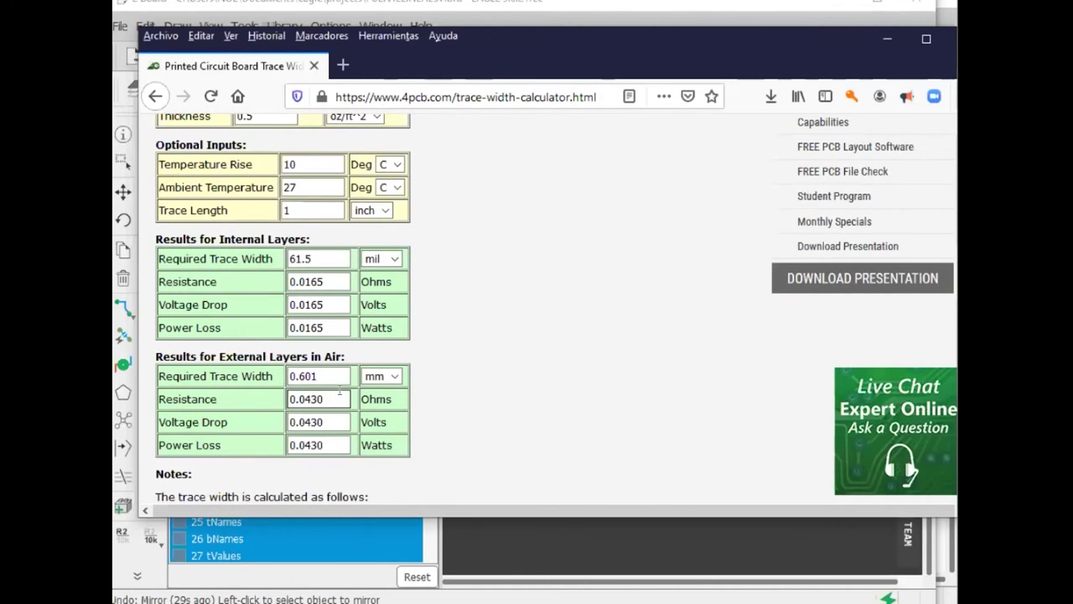
{"action": "left_click", "coordinate": [388, 377]}
{"action": "left_click", "coordinate": [381, 393]}
{"action": "left_click", "coordinate": [389, 377]}
{"action": "left_click", "coordinate": [386, 407]}
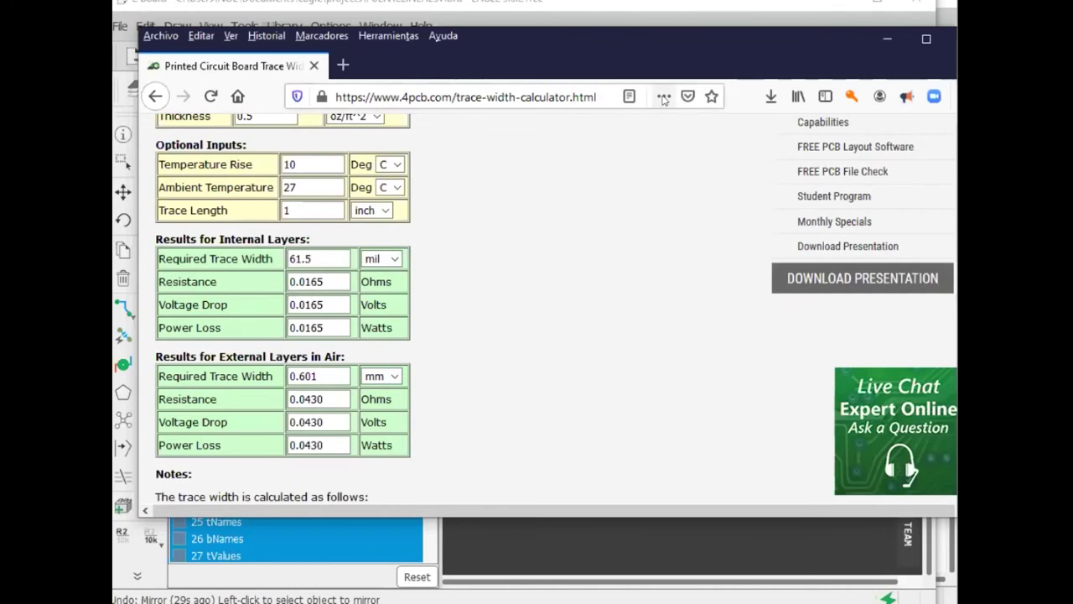
{"action": "left_click", "coordinate": [393, 376]}
{"action": "left_click", "coordinate": [382, 392]}
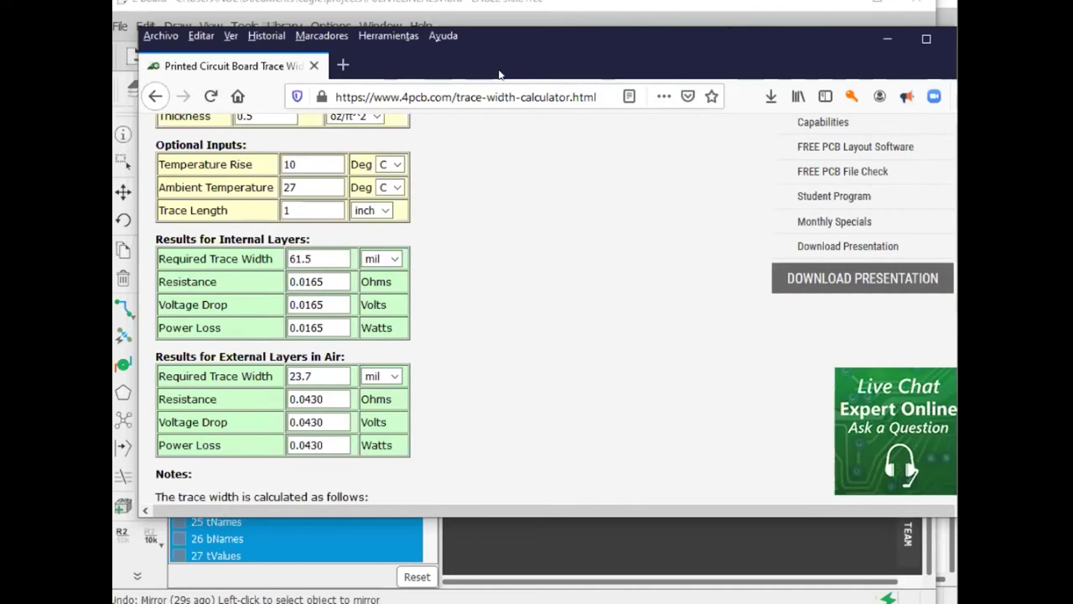
- Move the trace width calculator window aside and switch back to the EAGLE board layout
{"action": "left_click_drag", "start_coordinate": [499, 72], "coordinate": [0, 481]}
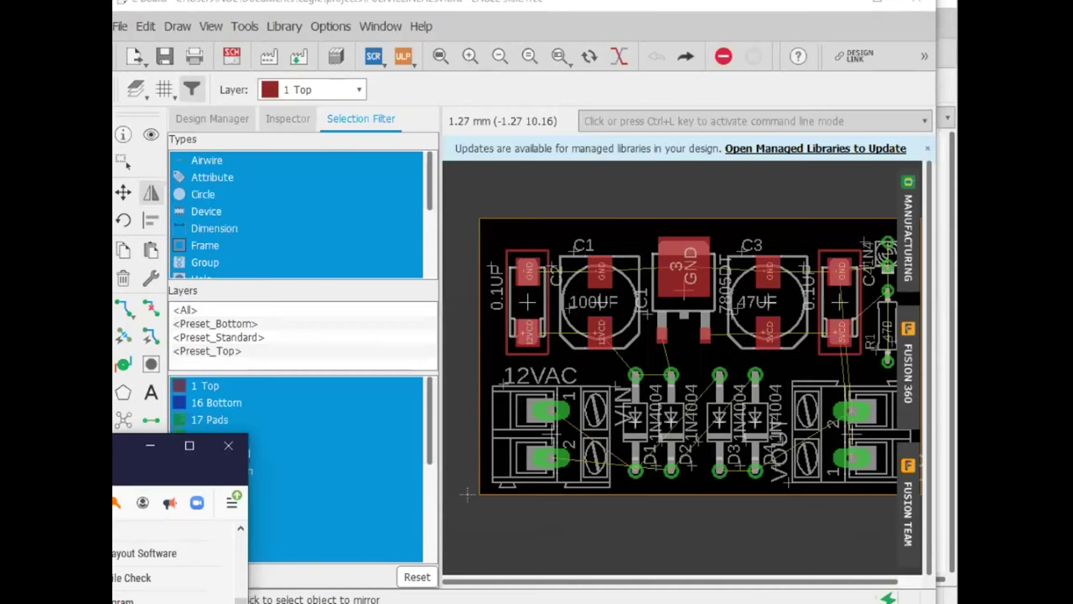
{"action": "left_click", "coordinate": [555, 19]}
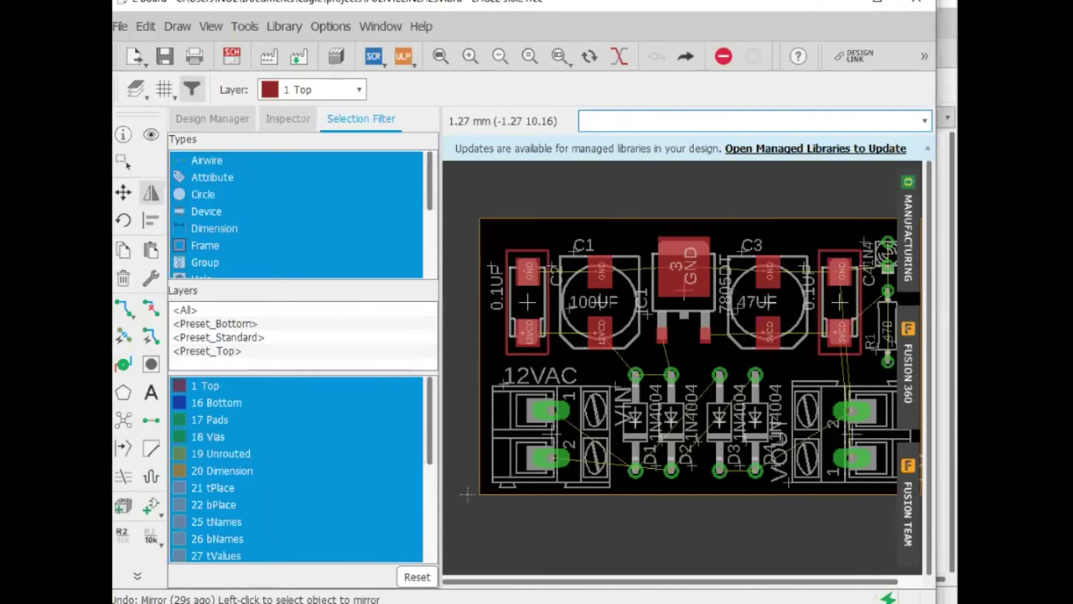
{"action": "key", "text": "alt+Tab"}
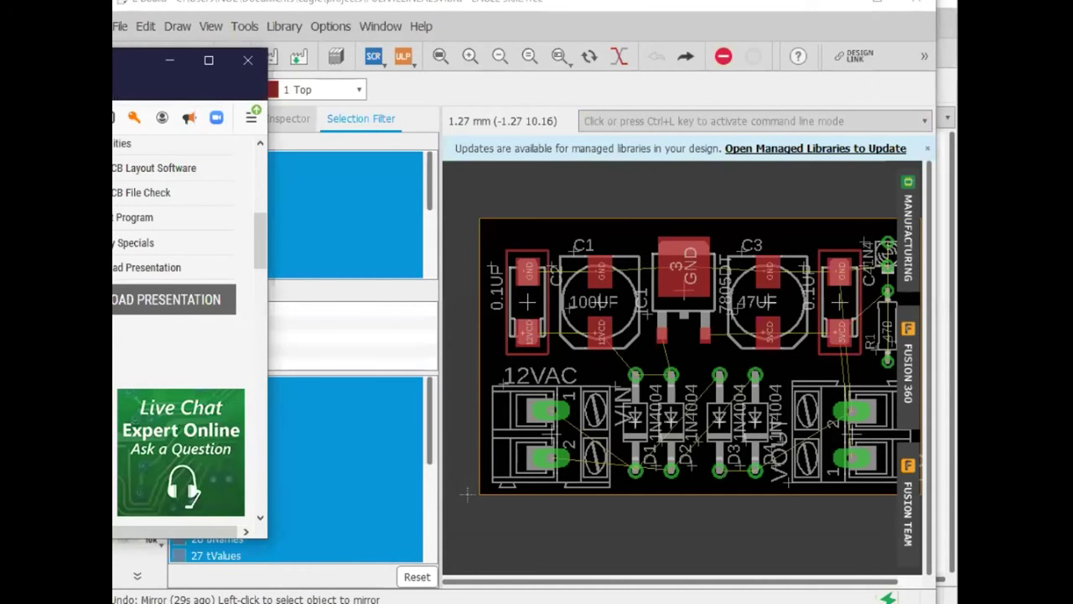
{"action": "left_click", "coordinate": [350, 7]}
- Start the Route command with 1 Top as the layer
{"action": "left_click", "coordinate": [124, 308]}
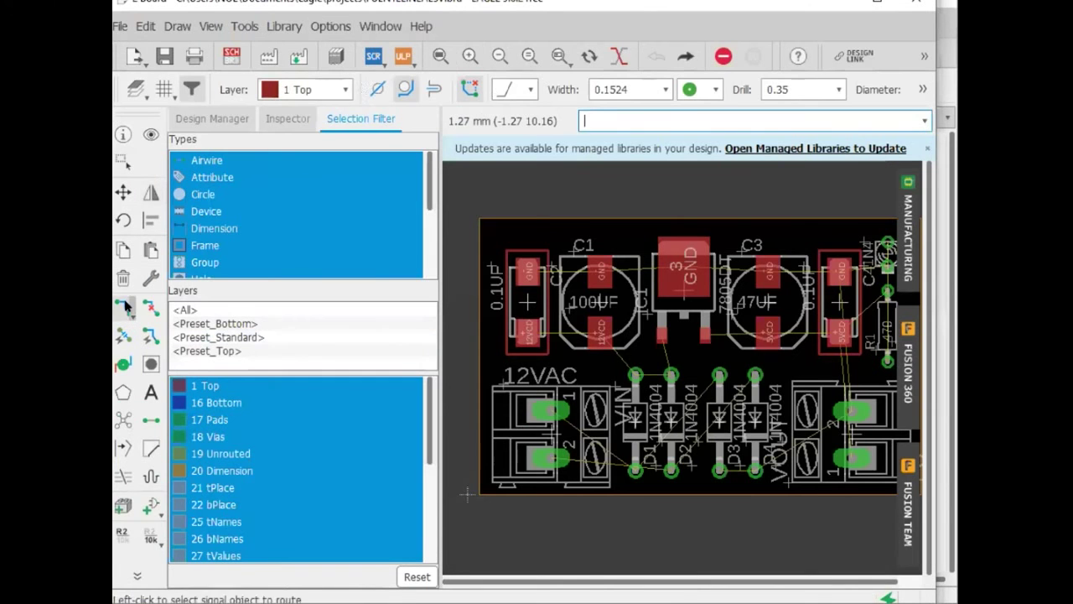
{"action": "left_click", "coordinate": [344, 90]}
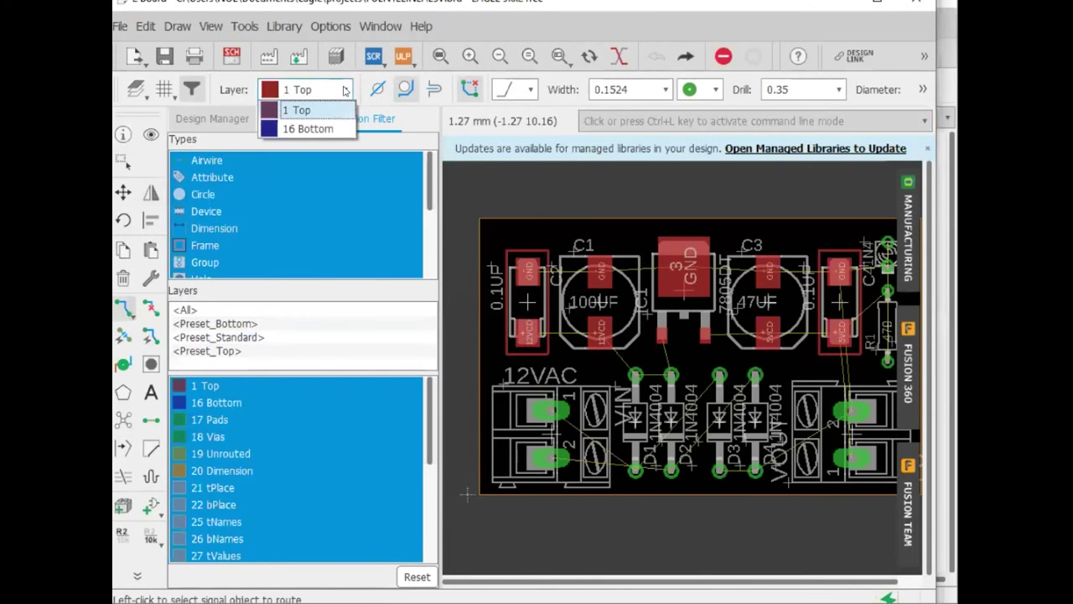
{"action": "left_click", "coordinate": [332, 112]}
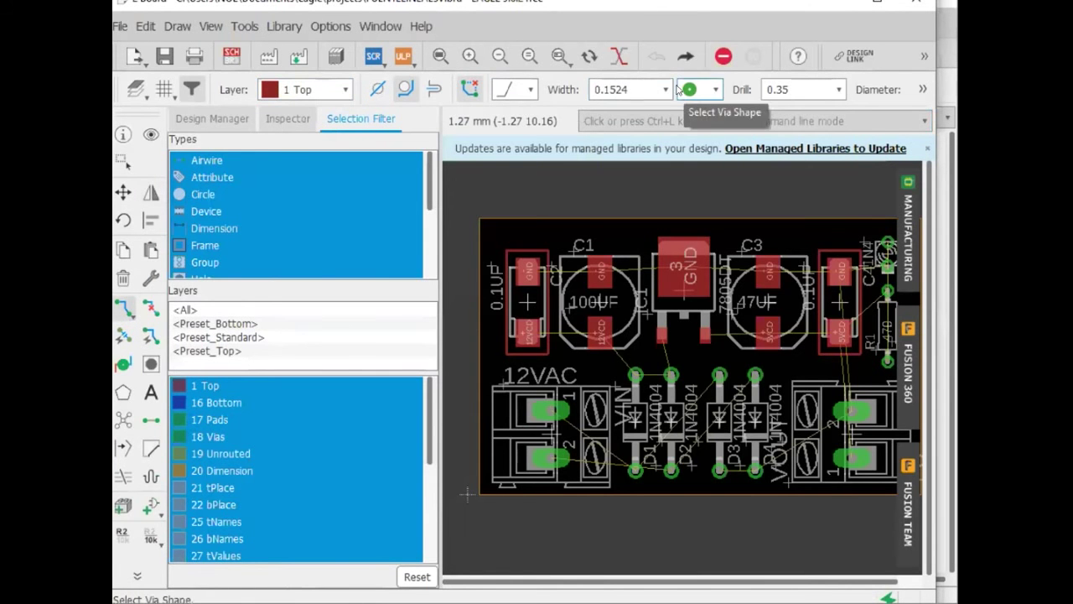
- Check the board's grid settings and the calculator's external-layer trace width in mm, and close the grid settings without changes
{"action": "left_click", "coordinate": [165, 90]}
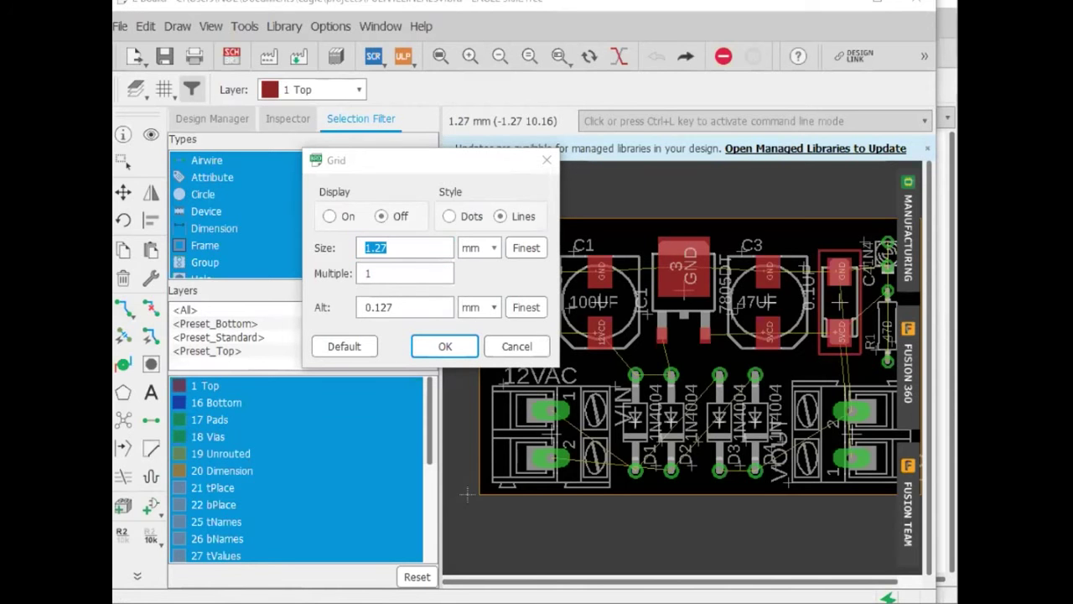
{"action": "key", "text": "alt+Tab"}
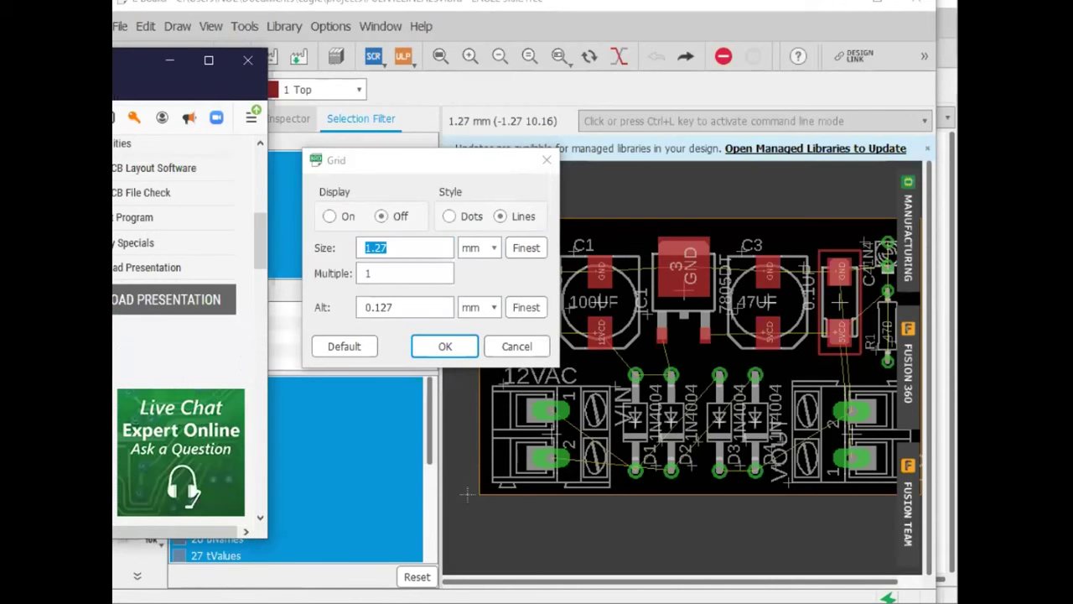
{"action": "double_click", "coordinate": [144, 71]}
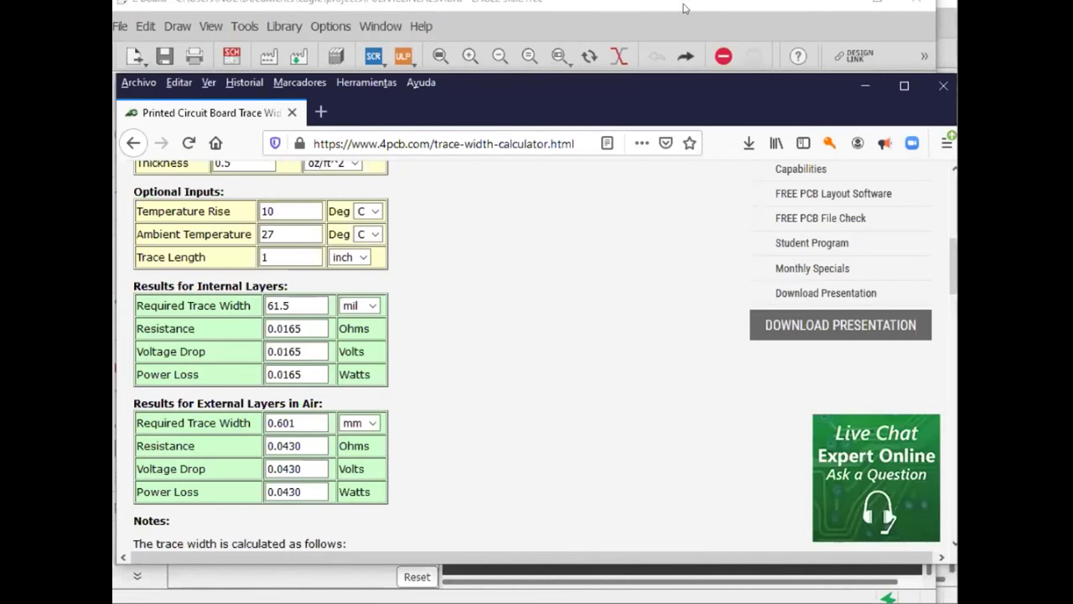
{"action": "left_click", "coordinate": [483, 25]}
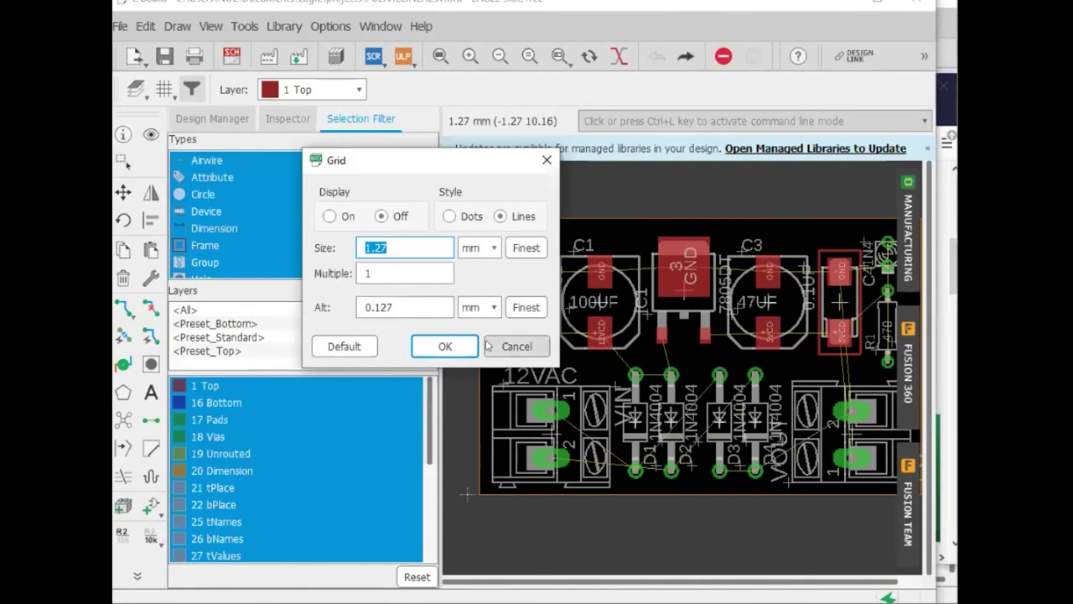
{"action": "left_click", "coordinate": [514, 346]}
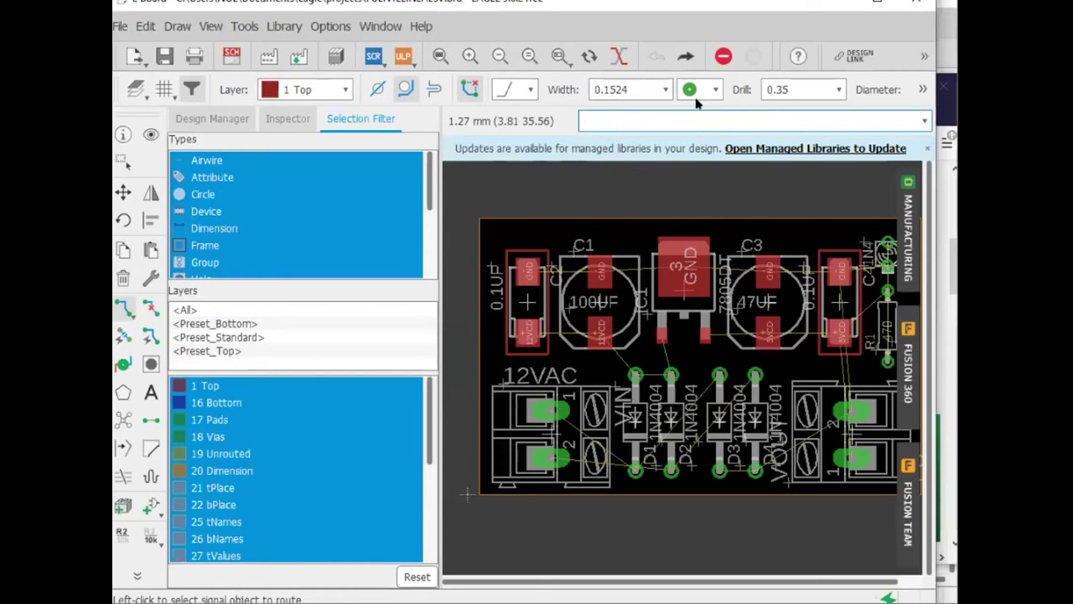
- Check the board's grid settings in mm and set the route width to 1.016 mm
{"action": "left_click", "coordinate": [162, 90]}
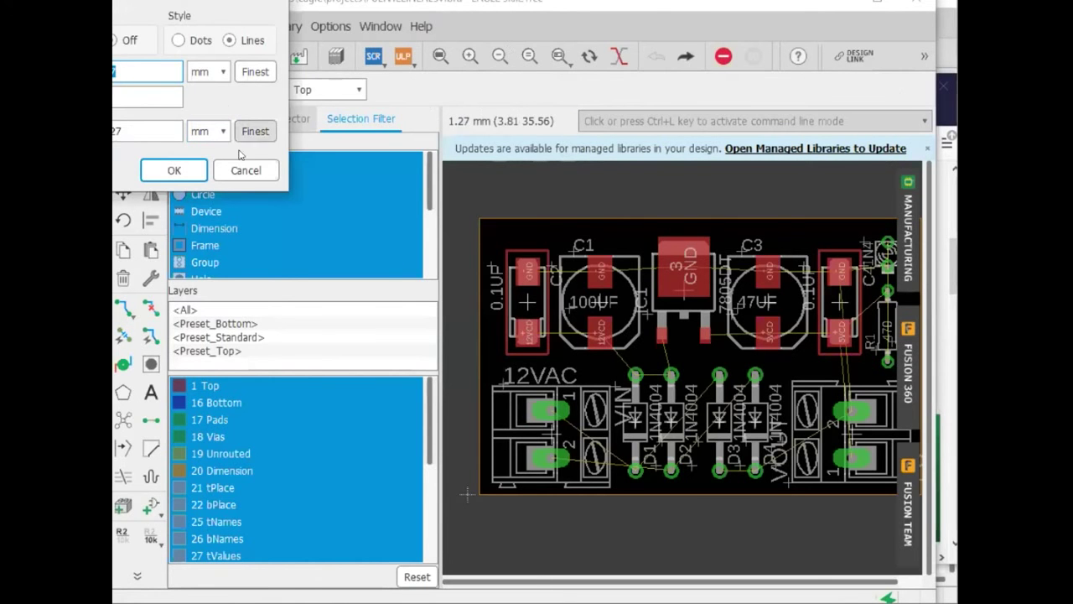
{"action": "left_click", "coordinate": [172, 170]}
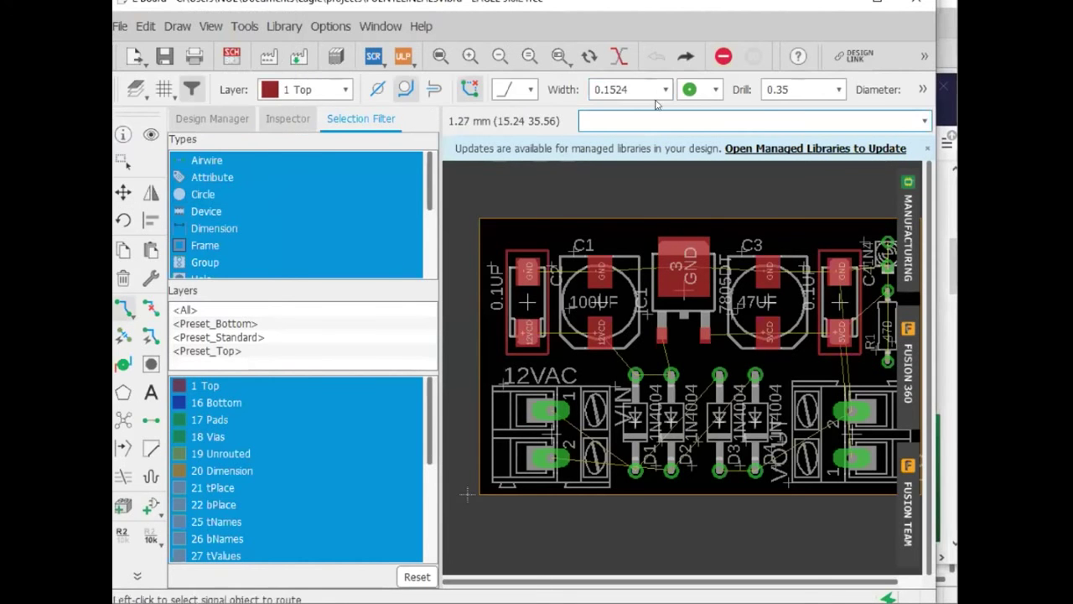
{"action": "left_click", "coordinate": [662, 90]}
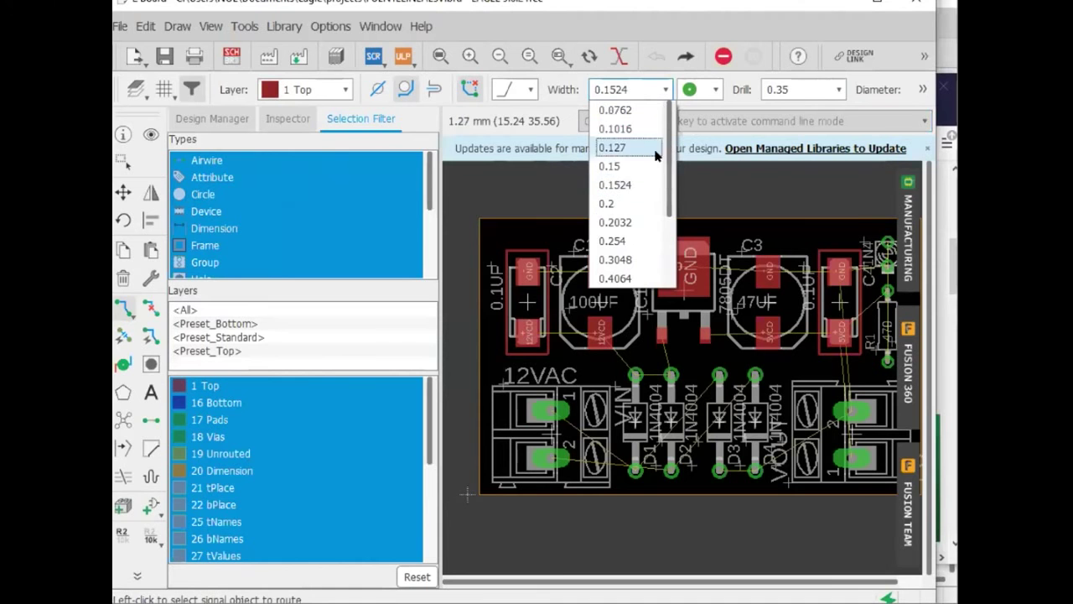
{"action": "scroll", "coordinate": [643, 248], "scroll_direction": "down", "scroll_amount": 2}
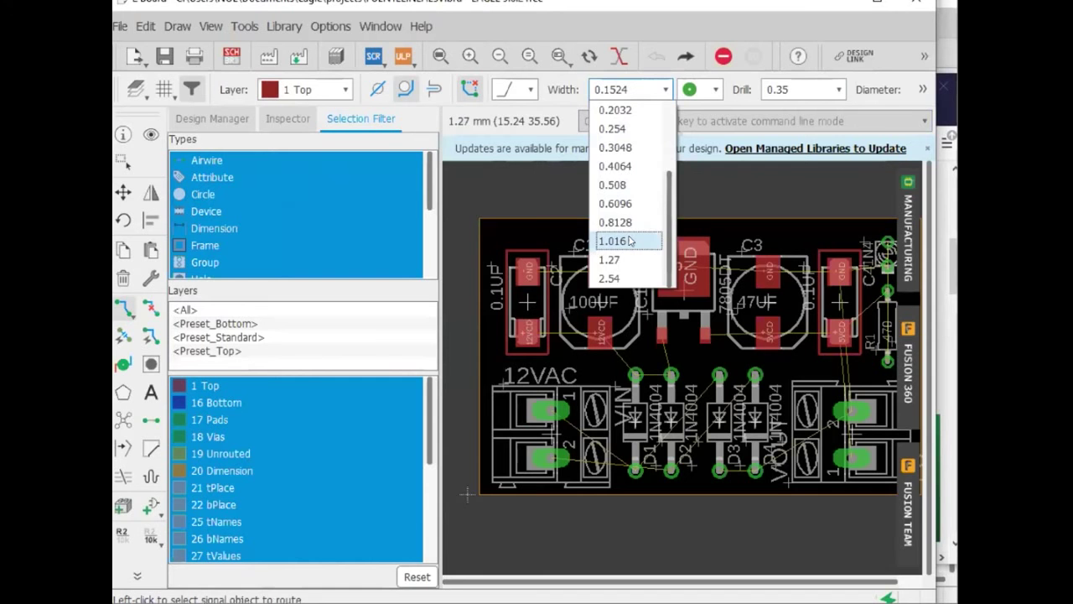
{"action": "left_click", "coordinate": [631, 242]}
- Route a 1.016 mm GND trace on the top layer between the GND pads of C2 and C1
{"action": "scroll", "coordinate": [543, 268], "scroll_direction": "up", "scroll_amount": 2}
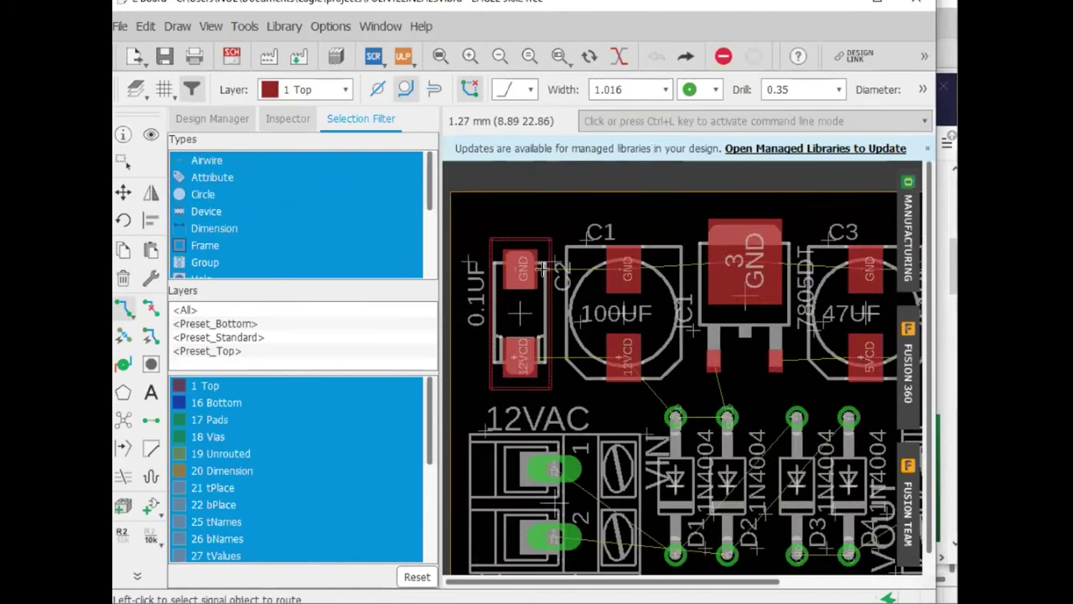
{"action": "scroll", "coordinate": [543, 268], "scroll_direction": "up", "scroll_amount": 2}
{"action": "left_click", "coordinate": [503, 251]}
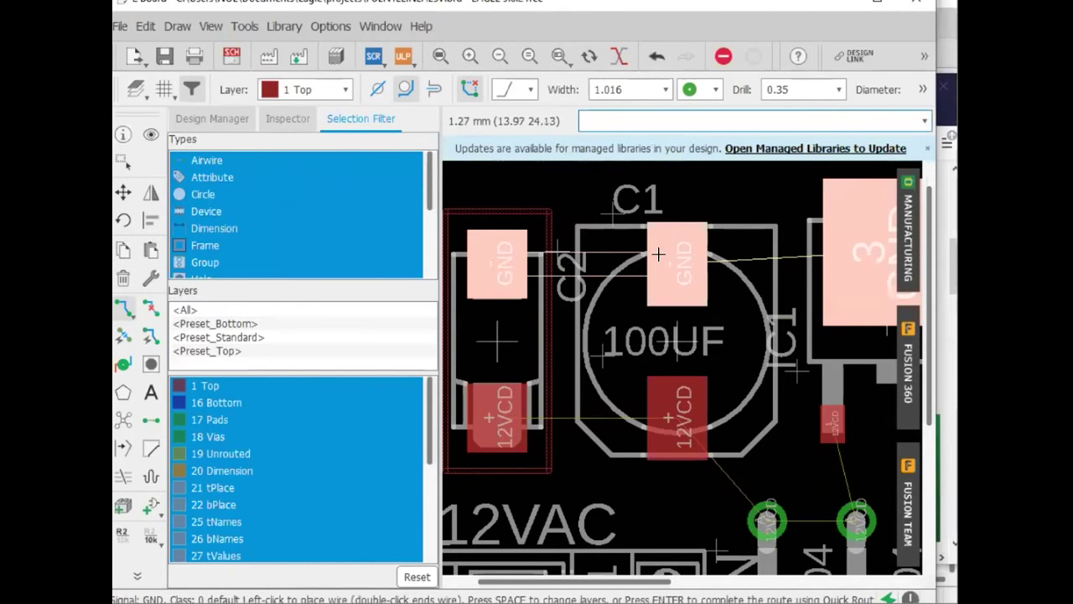
{"action": "left_click", "coordinate": [667, 267]}
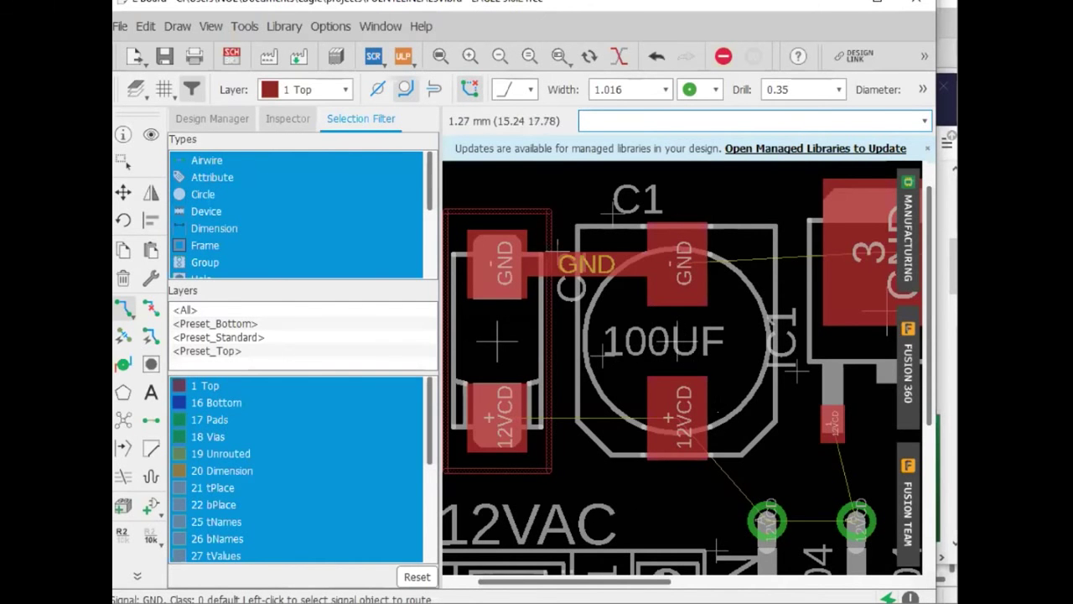
- Inspect the new GND trace against the surrounding components and undo it
{"action": "scroll", "coordinate": [697, 406], "scroll_direction": "down", "scroll_amount": 3}
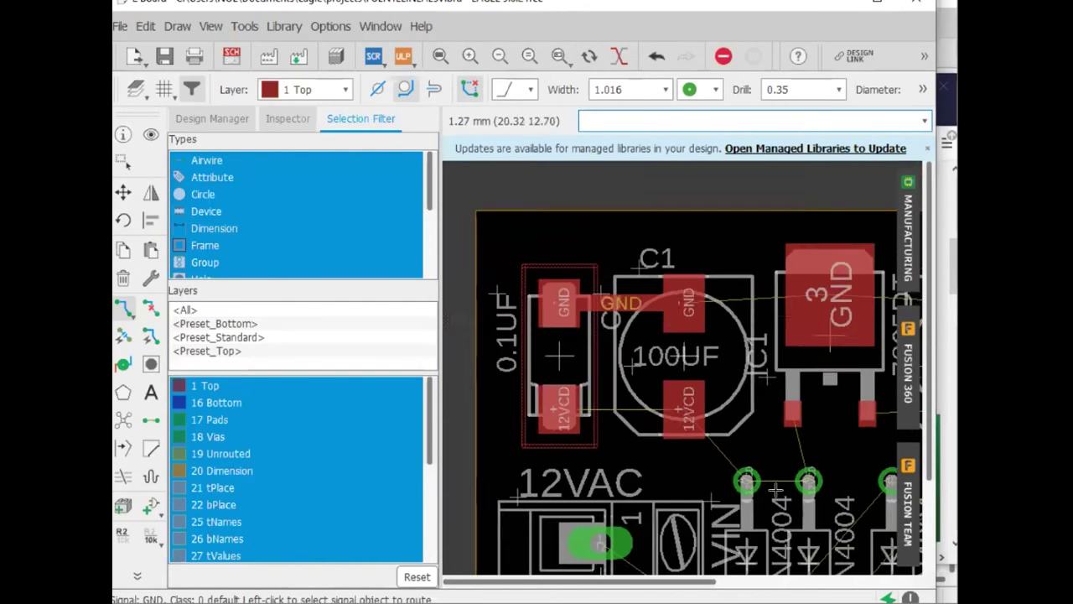
{"action": "left_click_drag", "start_coordinate": [627, 580], "coordinate": [711, 580]}
{"action": "scroll", "coordinate": [637, 396], "scroll_direction": "down", "scroll_amount": 1}
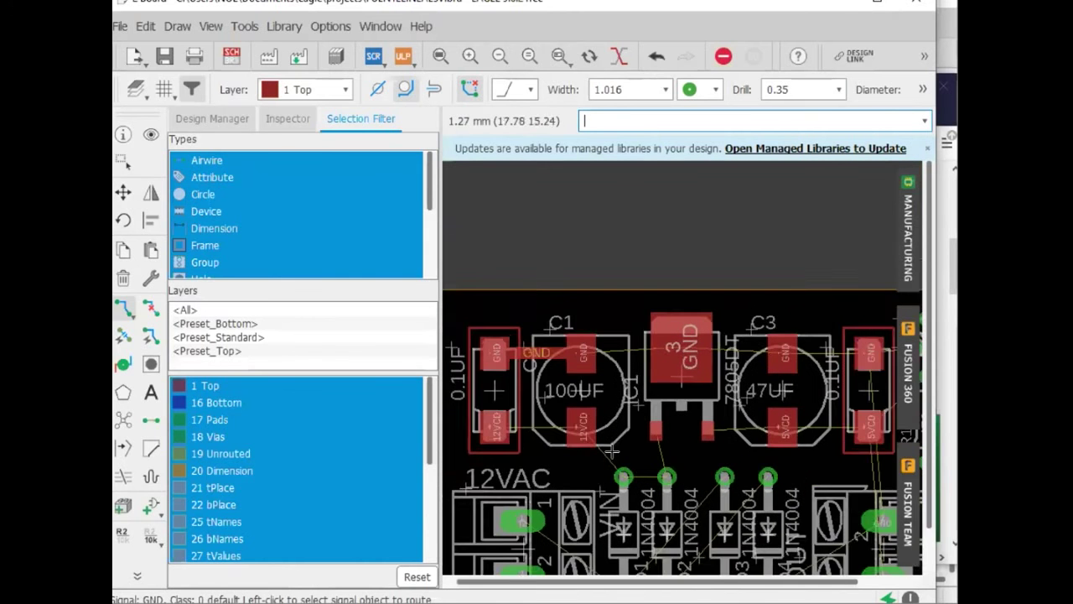
{"action": "scroll", "coordinate": [600, 479], "scroll_direction": "down", "scroll_amount": 1}
{"action": "scroll", "coordinate": [599, 486], "scroll_direction": "up", "scroll_amount": 1}
{"action": "scroll", "coordinate": [587, 524], "scroll_direction": "up", "scroll_amount": 1}
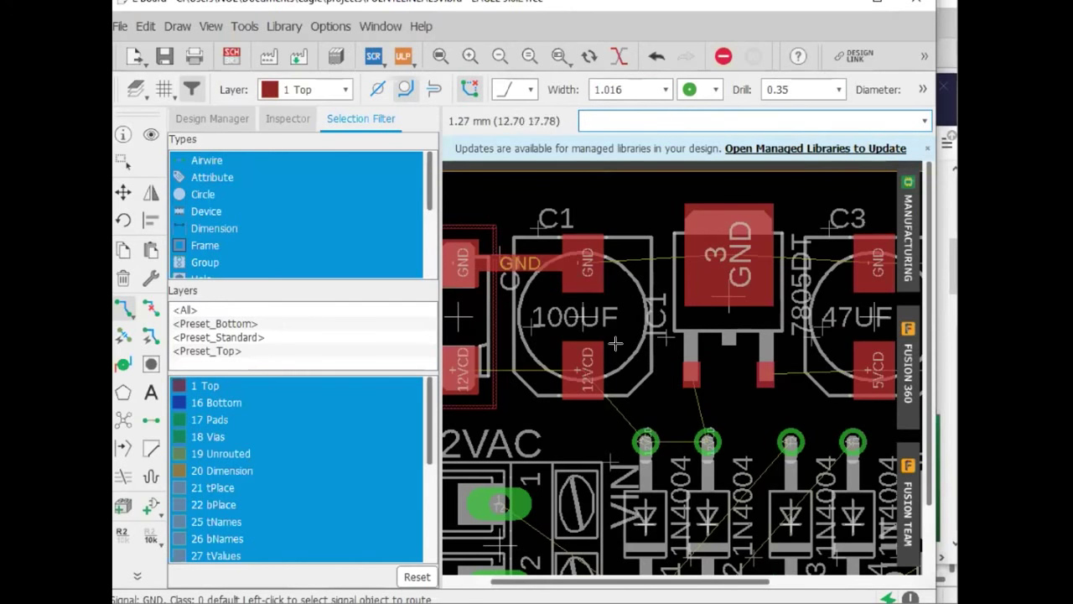
{"action": "key", "text": "ctrl+z"}
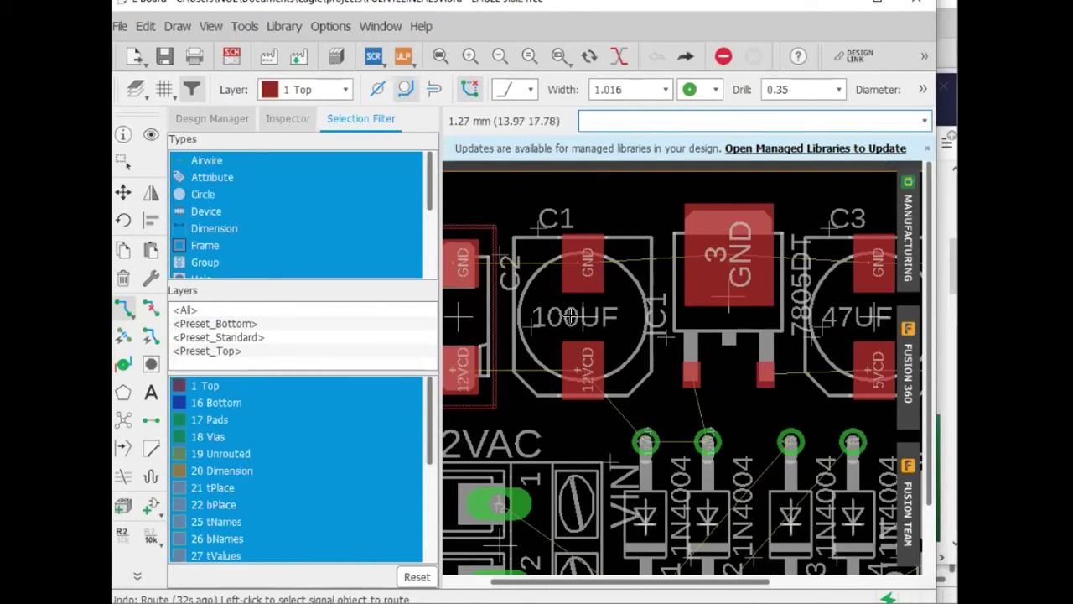
- Set the route width to 1.27 mm and route GND on the top layer from C2's GND pad to C1's
{"action": "left_click", "coordinate": [661, 90]}
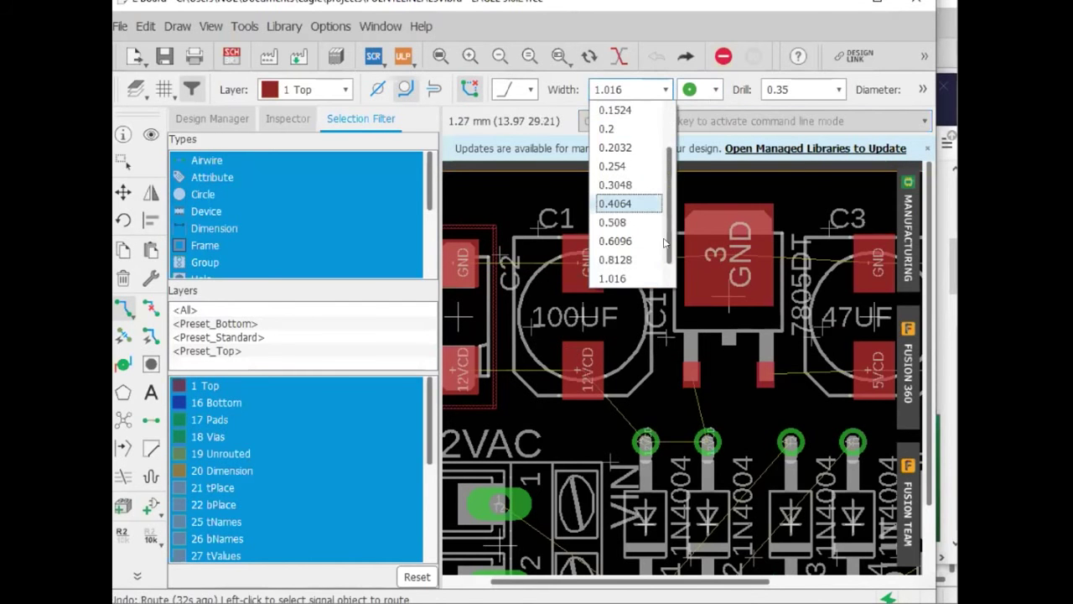
{"action": "scroll", "coordinate": [670, 265], "scroll_direction": "down", "scroll_amount": 1}
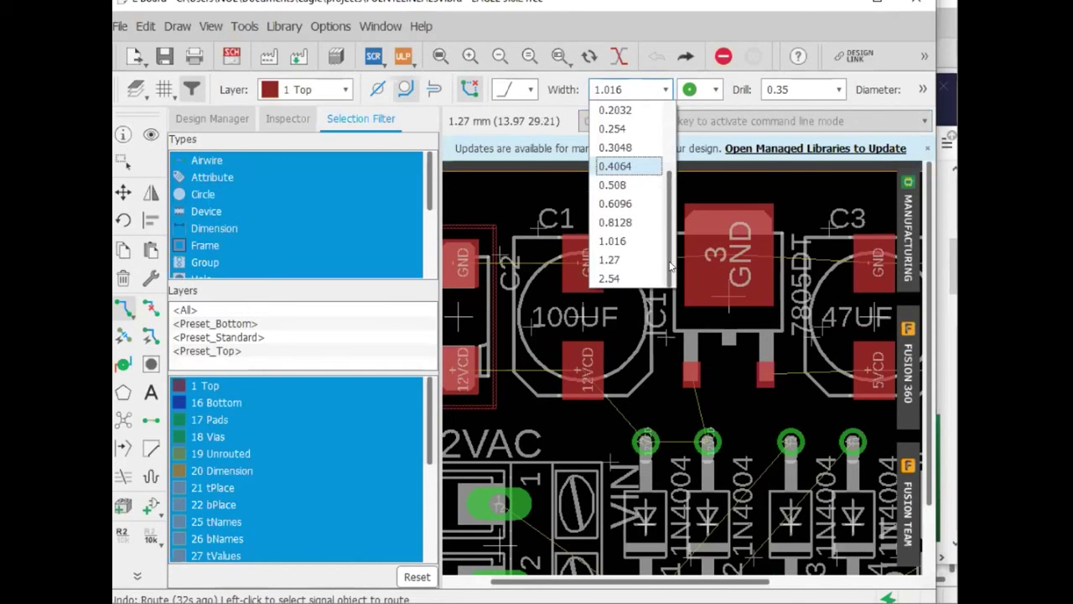
{"action": "left_click", "coordinate": [609, 259]}
{"action": "left_click", "coordinate": [466, 262]}
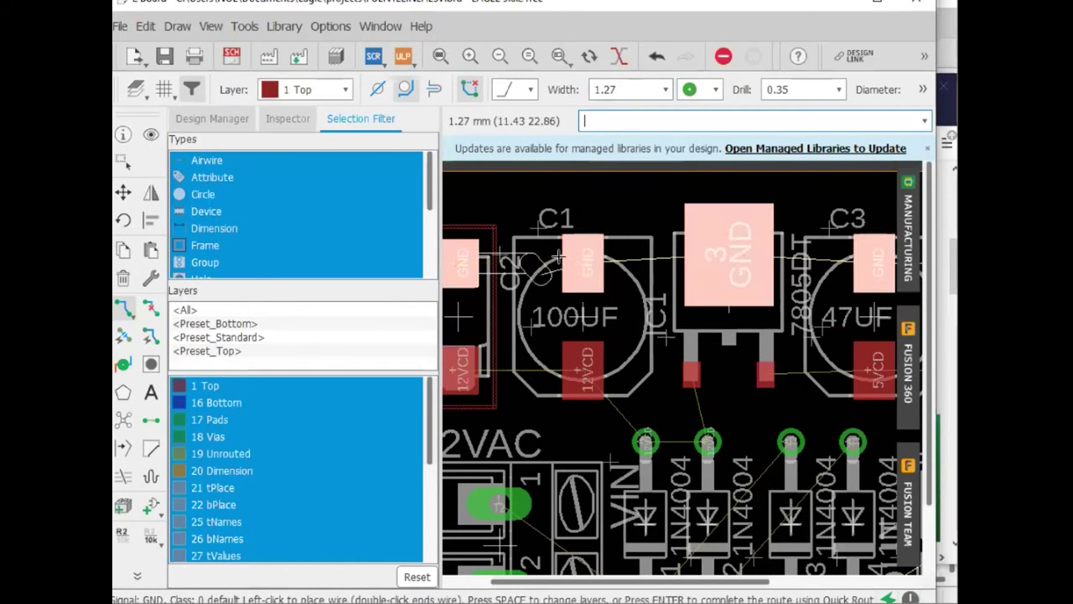
{"action": "left_click", "coordinate": [587, 262]}
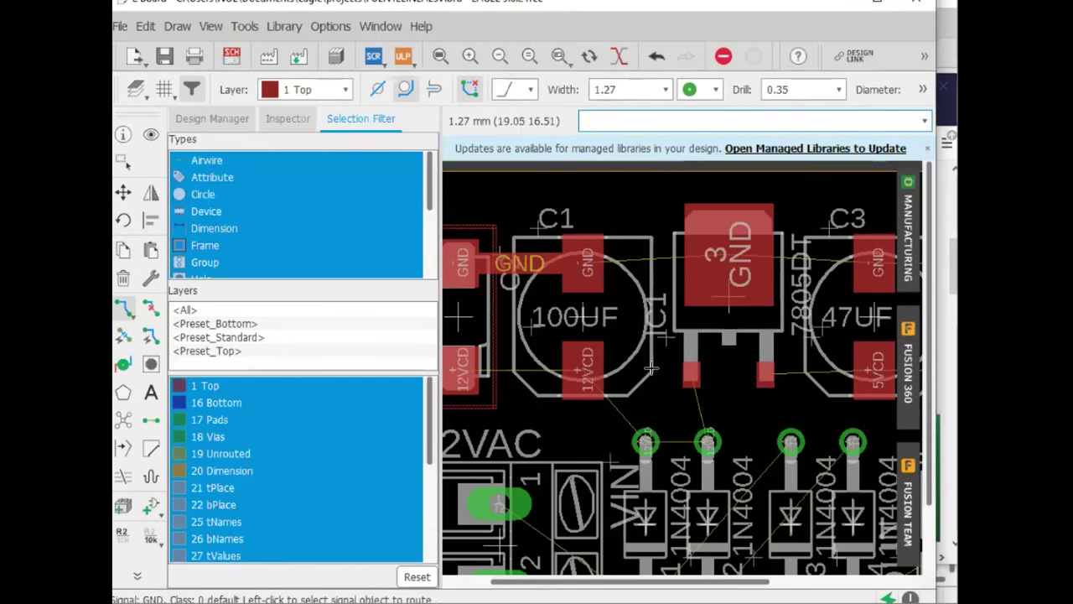
- Review the connections in the schematic, and return to the board to examine the 12VAC connector and diode area
{"action": "scroll", "coordinate": [651, 367], "scroll_direction": "down", "scroll_amount": 4}
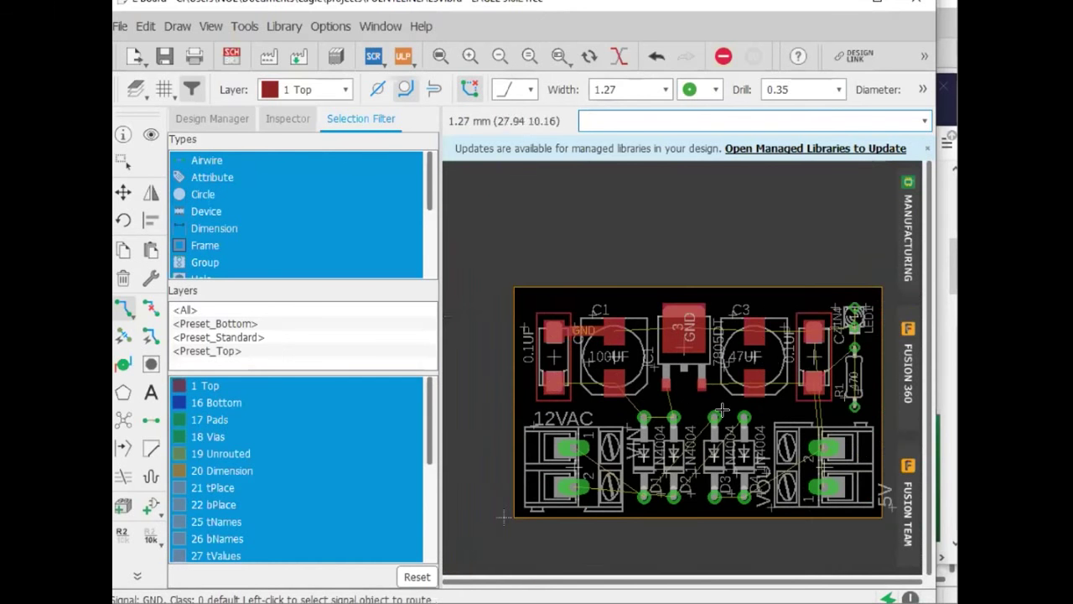
{"action": "scroll", "coordinate": [722, 445], "scroll_direction": "up", "scroll_amount": 1}
{"action": "scroll", "coordinate": [722, 479], "scroll_direction": "down", "scroll_amount": 2}
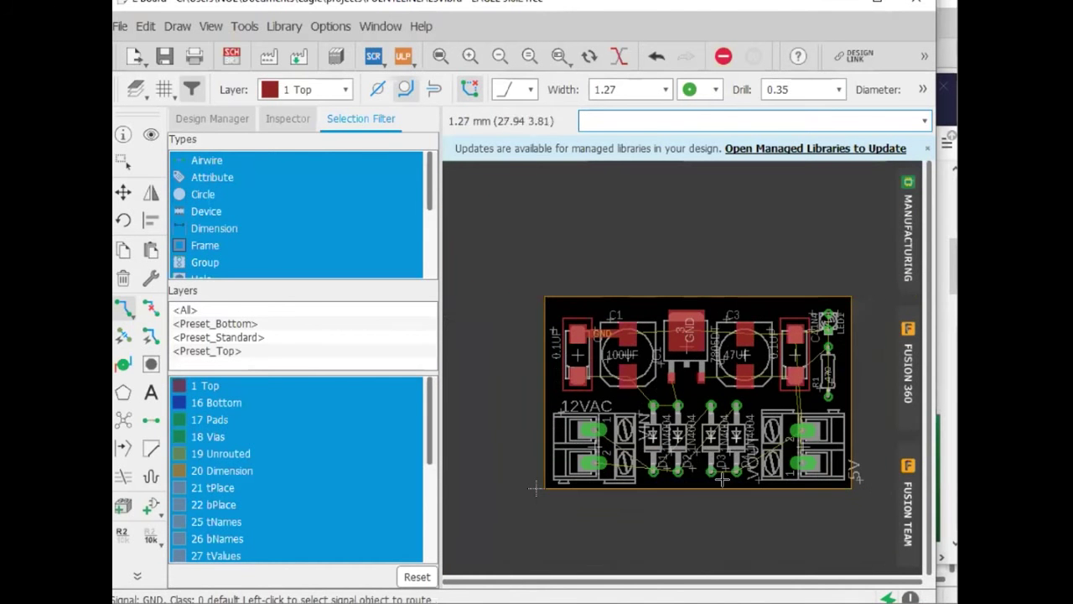
{"action": "left_click", "coordinate": [226, 55]}
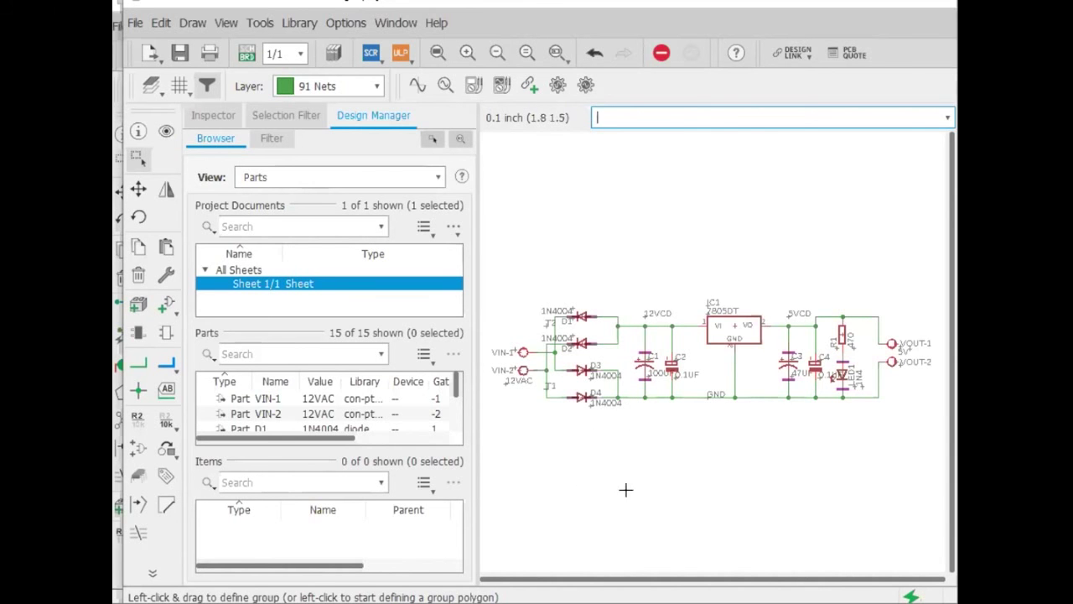
{"action": "left_click", "coordinate": [245, 53]}
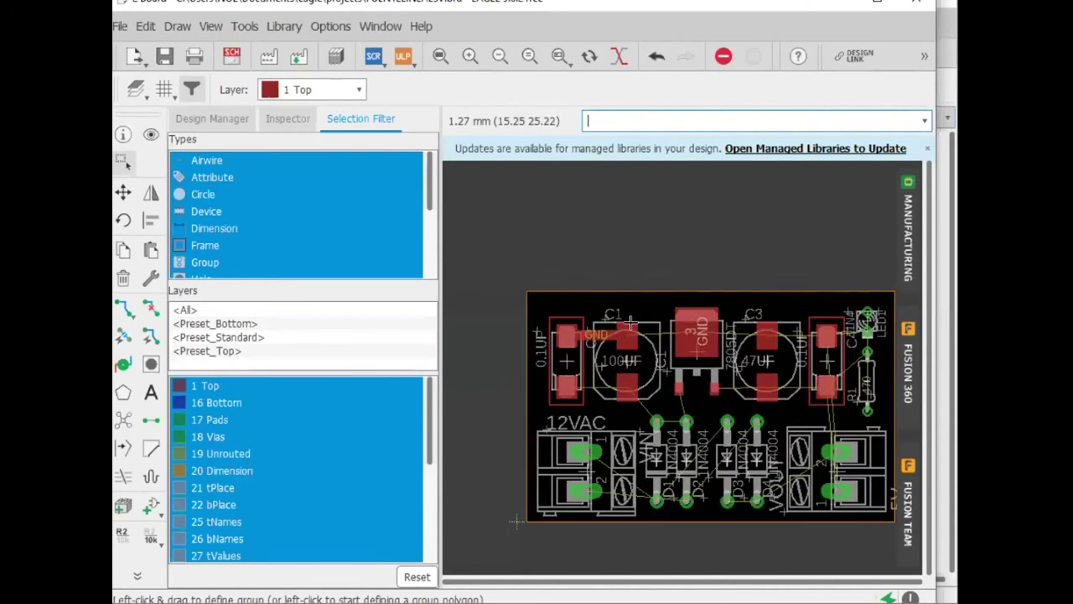
{"action": "scroll", "coordinate": [656, 361], "scroll_direction": "up", "scroll_amount": 3}
{"action": "scroll", "coordinate": [650, 350], "scroll_direction": "down", "scroll_amount": 3}
{"action": "scroll", "coordinate": [600, 501], "scroll_direction": "up", "scroll_amount": 2}
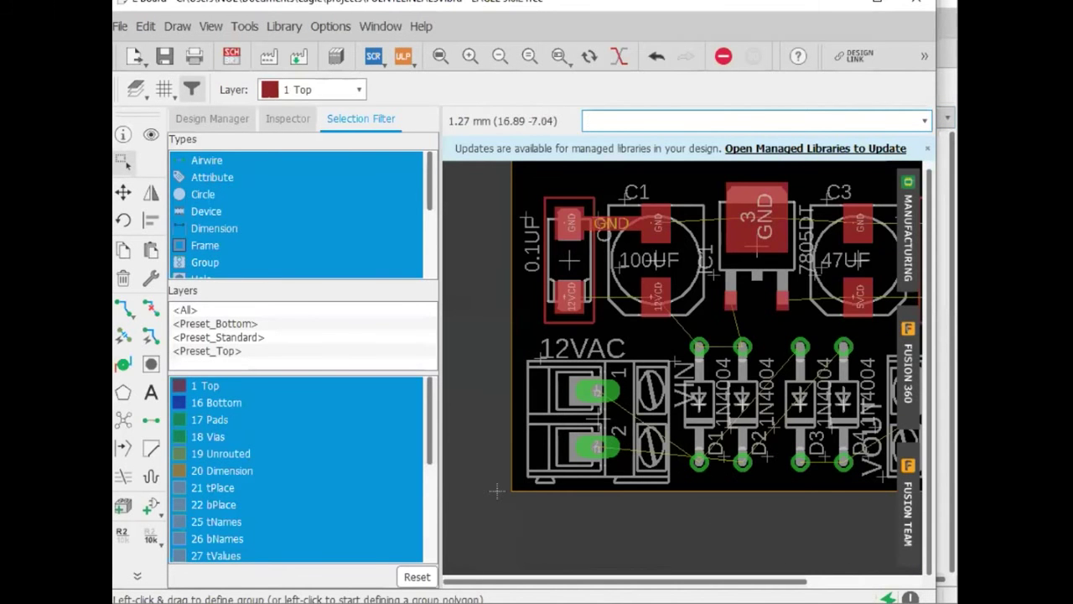
{"action": "left_click_drag", "start_coordinate": [591, 580], "coordinate": [660, 580]}
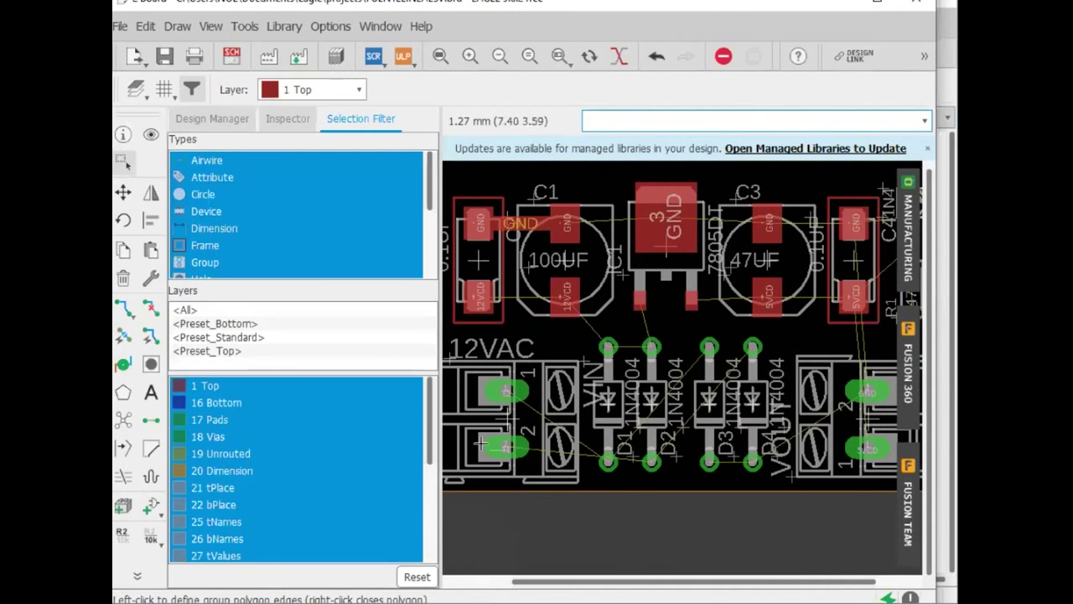
- Route signal T1 with a 1.27 mm top-layer trace from 12VAC terminal 2, around D1's lower pad, to D2's lower pad
{"action": "left_click", "coordinate": [126, 308]}
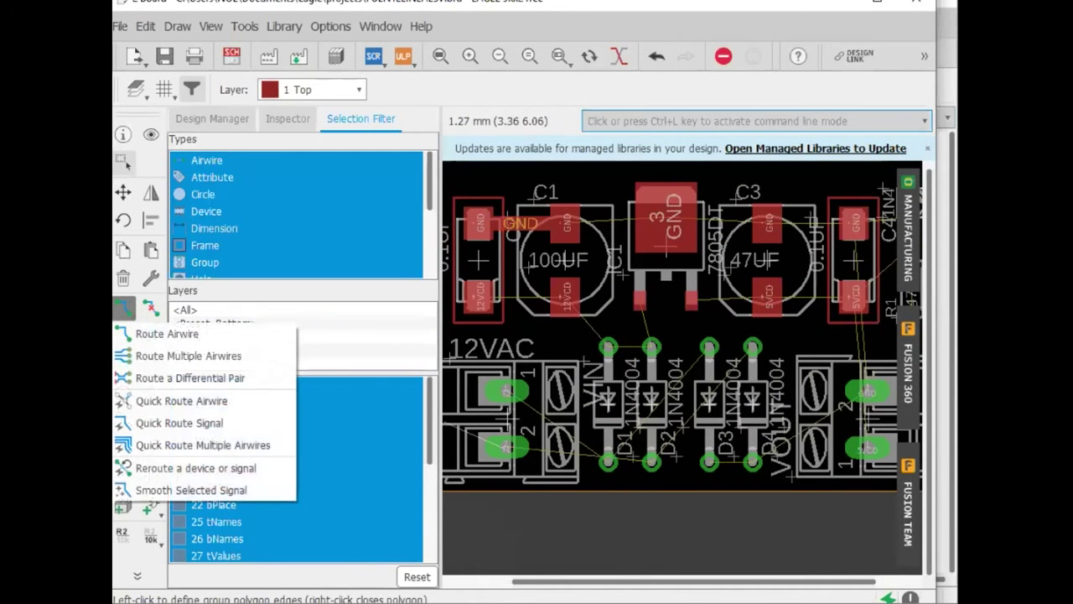
{"action": "left_click", "coordinate": [123, 308]}
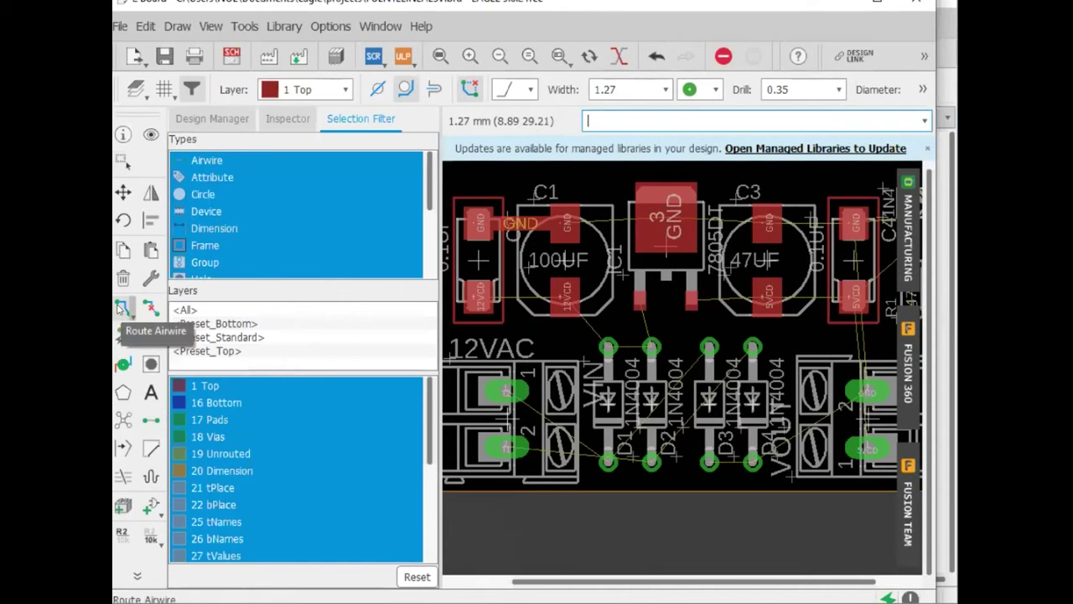
{"action": "left_click", "coordinate": [507, 447]}
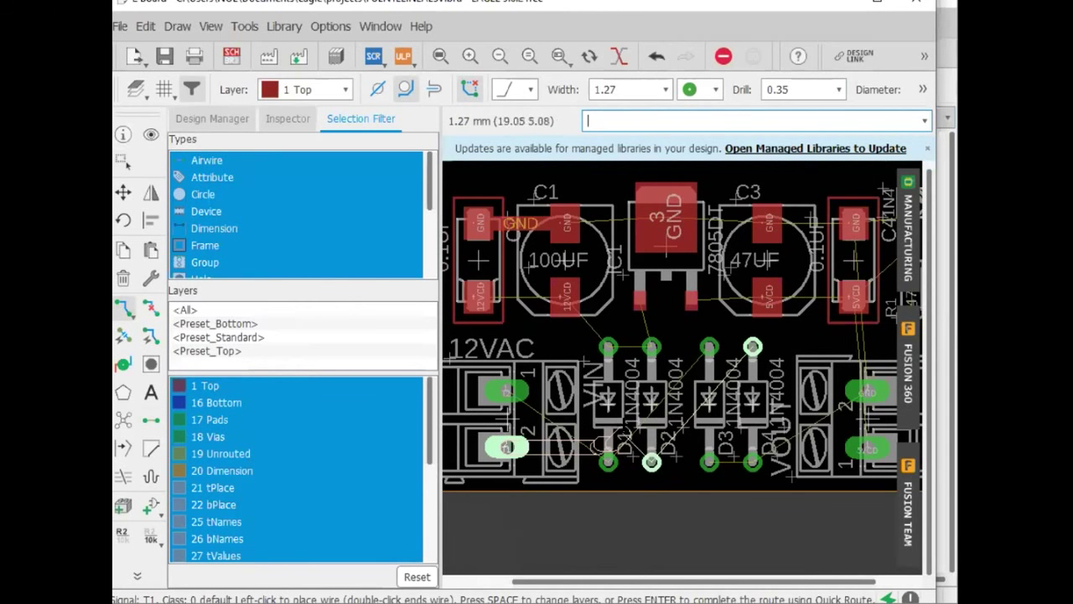
{"action": "scroll", "coordinate": [666, 461], "scroll_direction": "up", "scroll_amount": 4}
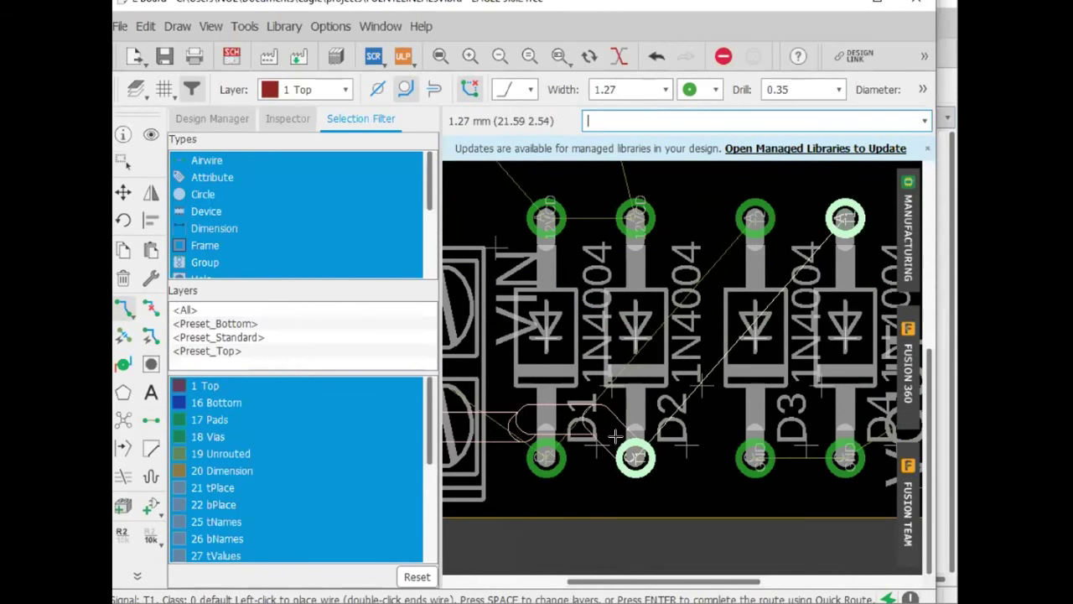
{"action": "scroll", "coordinate": [610, 432], "scroll_direction": "down", "scroll_amount": 1}
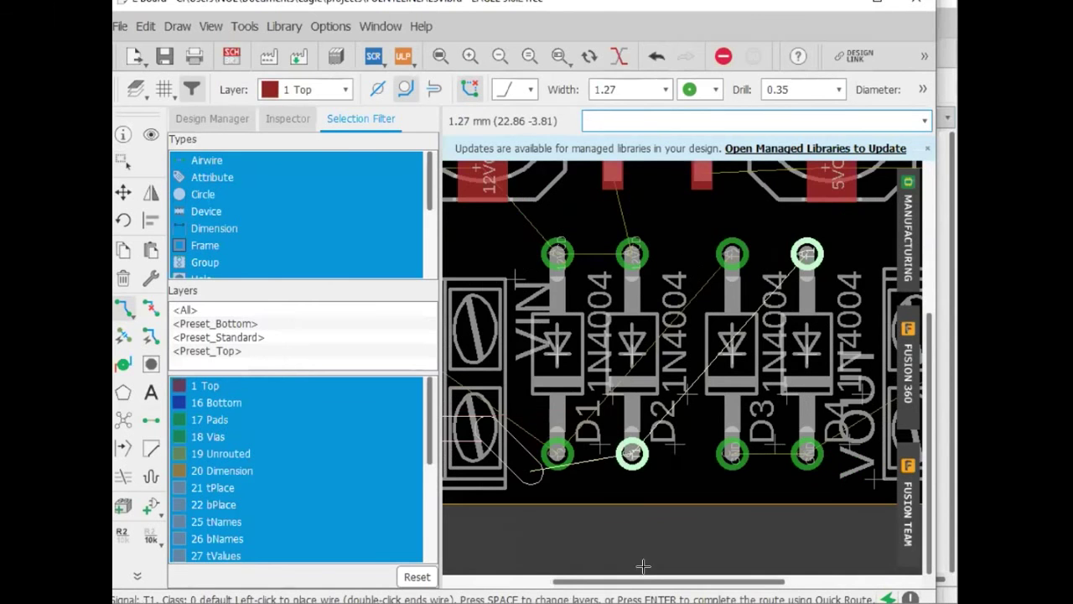
{"action": "left_click_drag", "start_coordinate": [650, 580], "coordinate": [596, 580]}
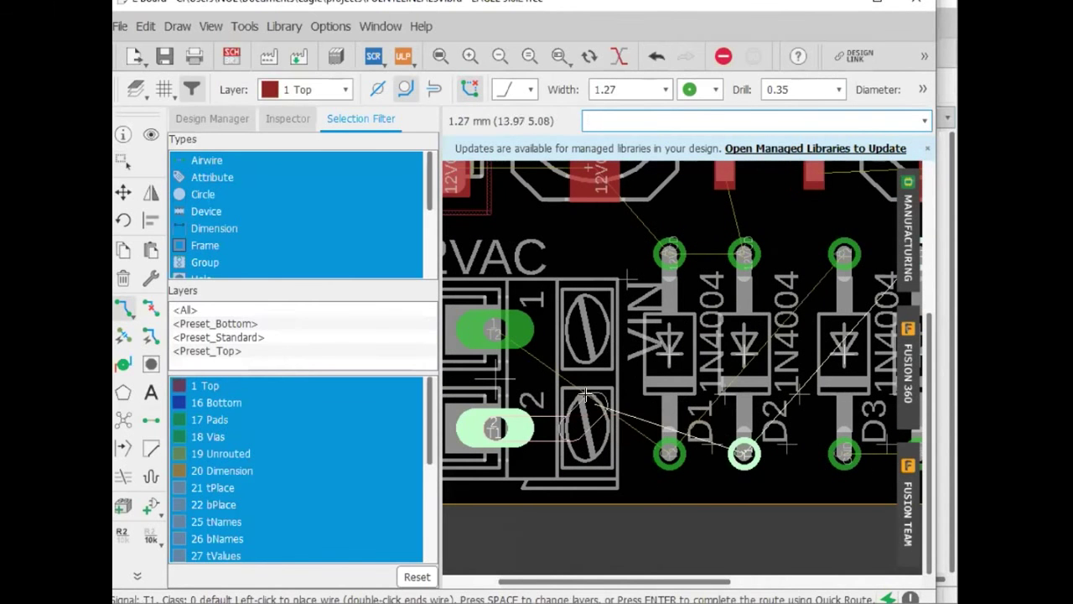
{"action": "left_click", "coordinate": [646, 402]}
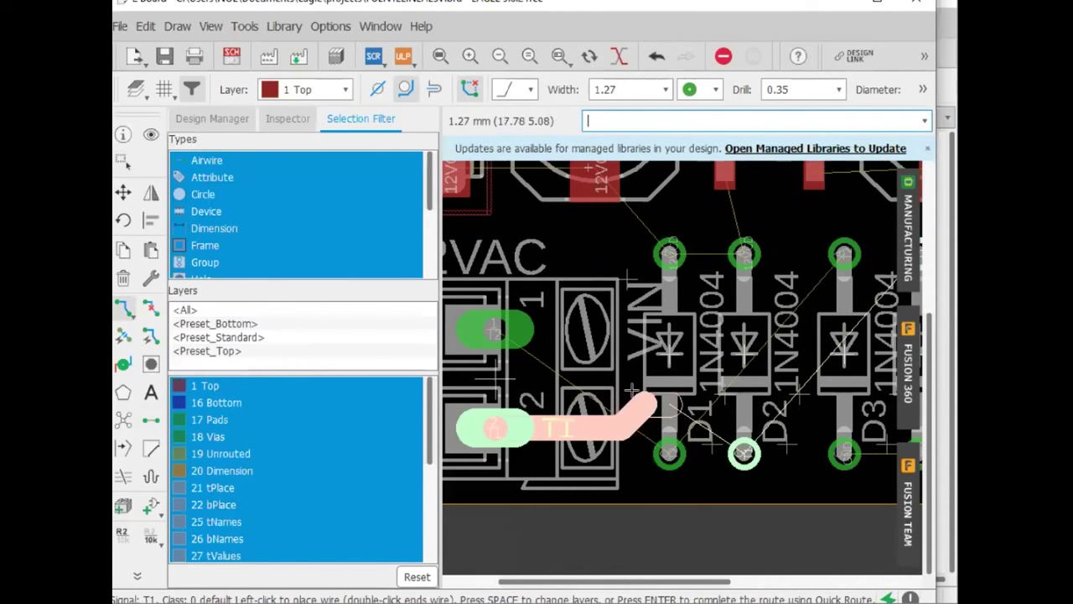
{"action": "left_click", "coordinate": [727, 405]}
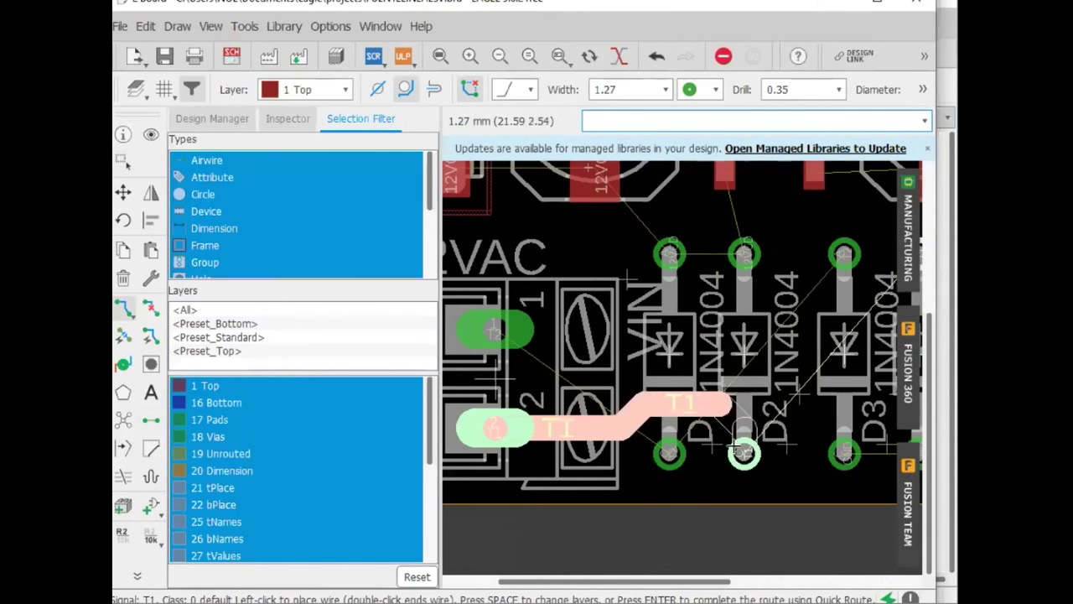
{"action": "left_click", "coordinate": [742, 452]}
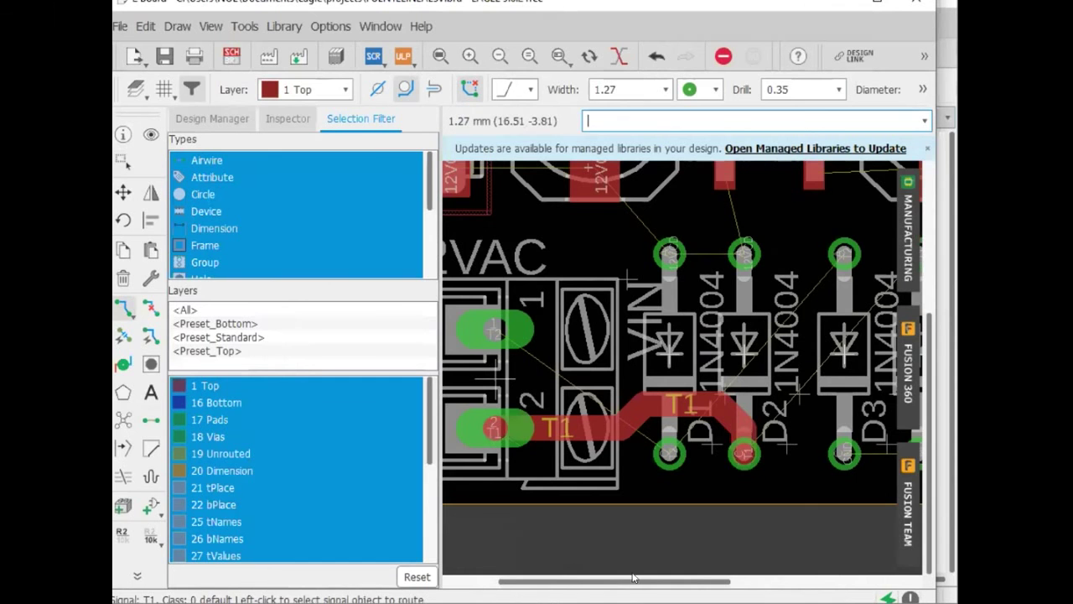
- Route signal T2 with a 1.27 mm top-layer trace from 12VAC terminal 1 to D3's upper pad
{"action": "left_click_drag", "start_coordinate": [621, 585], "coordinate": [686, 585]}
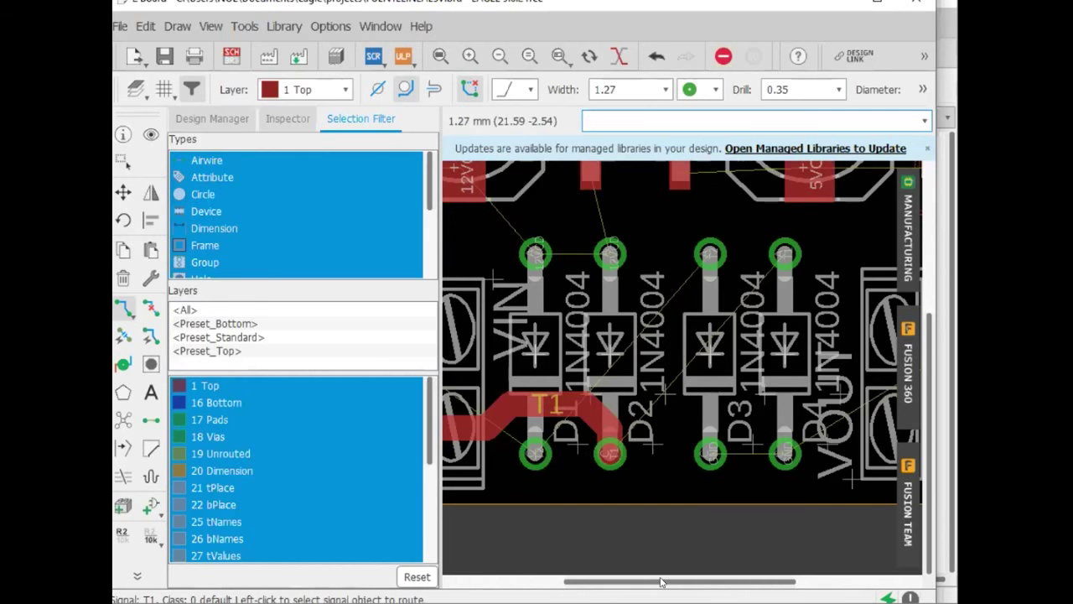
{"action": "left_click_drag", "start_coordinate": [661, 581], "coordinate": [591, 581]}
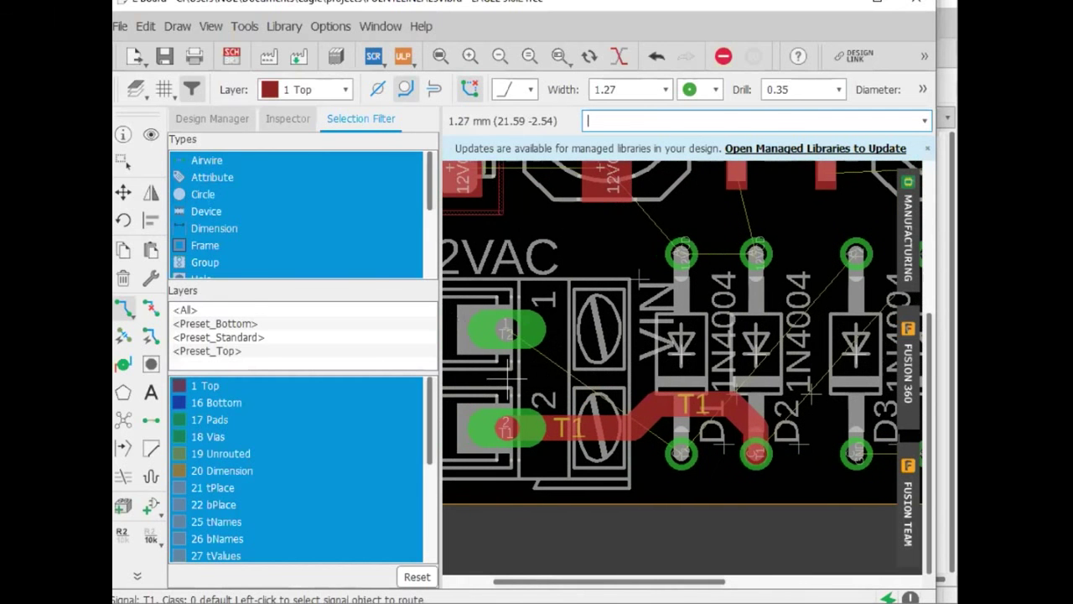
{"action": "left_click", "coordinate": [494, 330]}
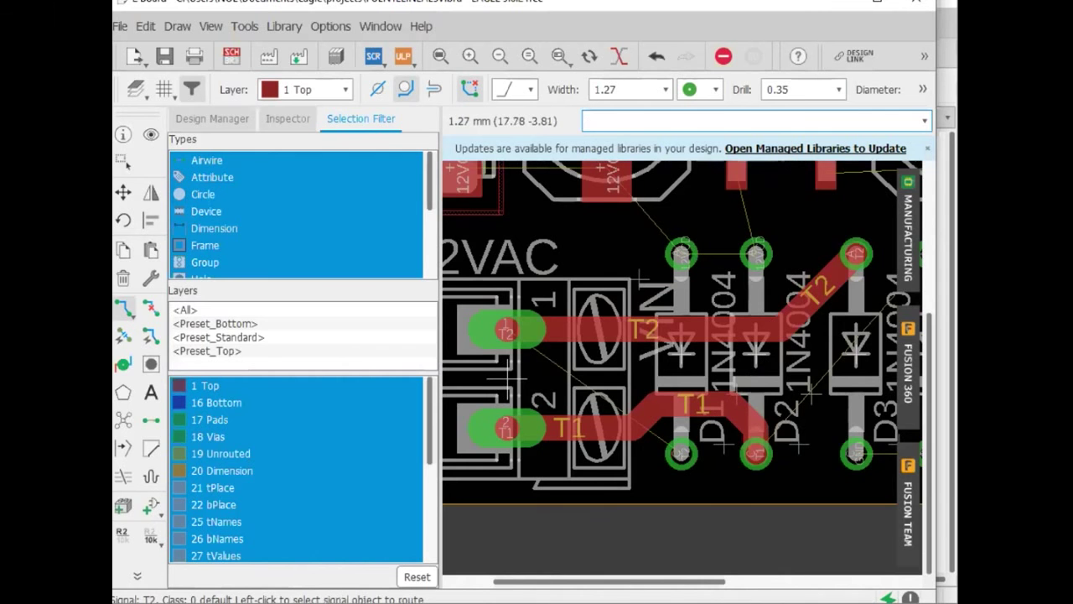
- Route the 12VCD signal with a 1.27 mm top-layer trace between the upper pads of D1 and D2
{"action": "left_click_drag", "start_coordinate": [624, 583], "coordinate": [689, 585]}
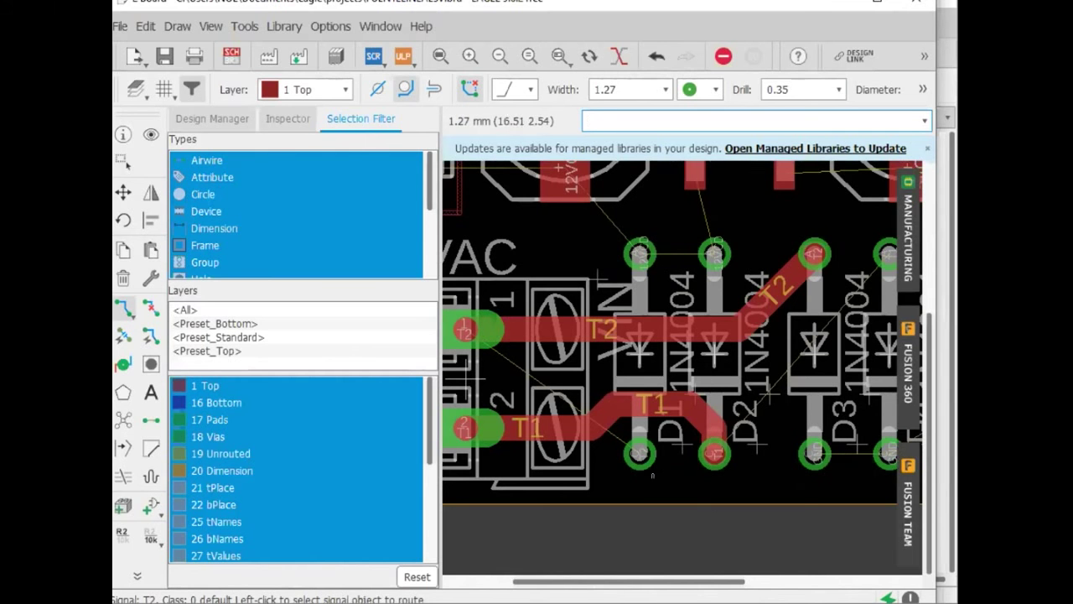
{"action": "left_click", "coordinate": [625, 248]}
{"action": "left_click", "coordinate": [713, 253]}
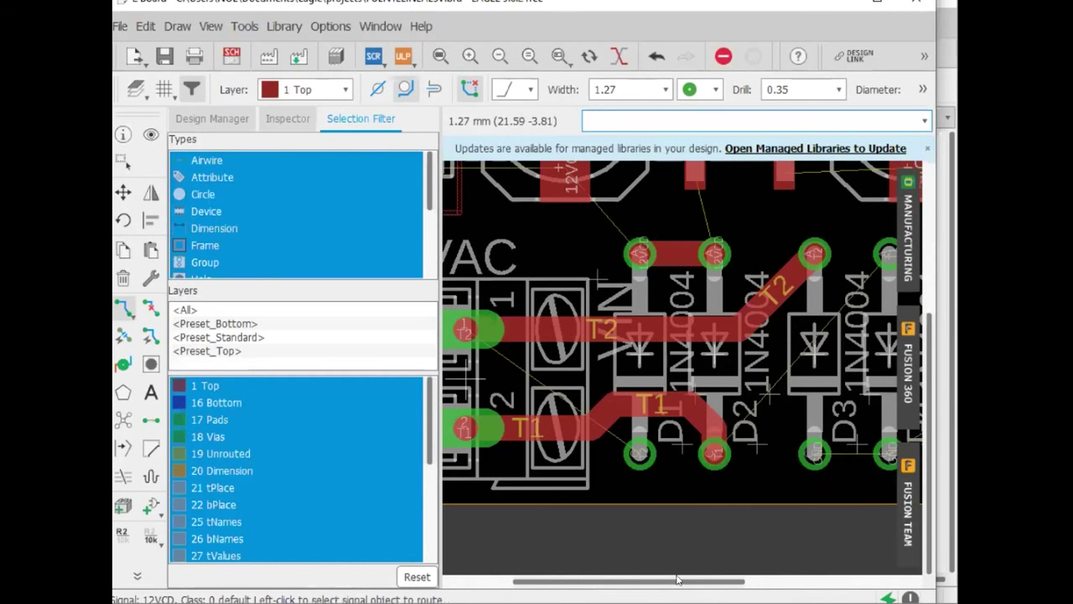
- Route the GND signal with a 1.27 mm top-layer trace between the lower pads of D3 and D4
{"action": "left_click_drag", "start_coordinate": [677, 576], "coordinate": [739, 577]}
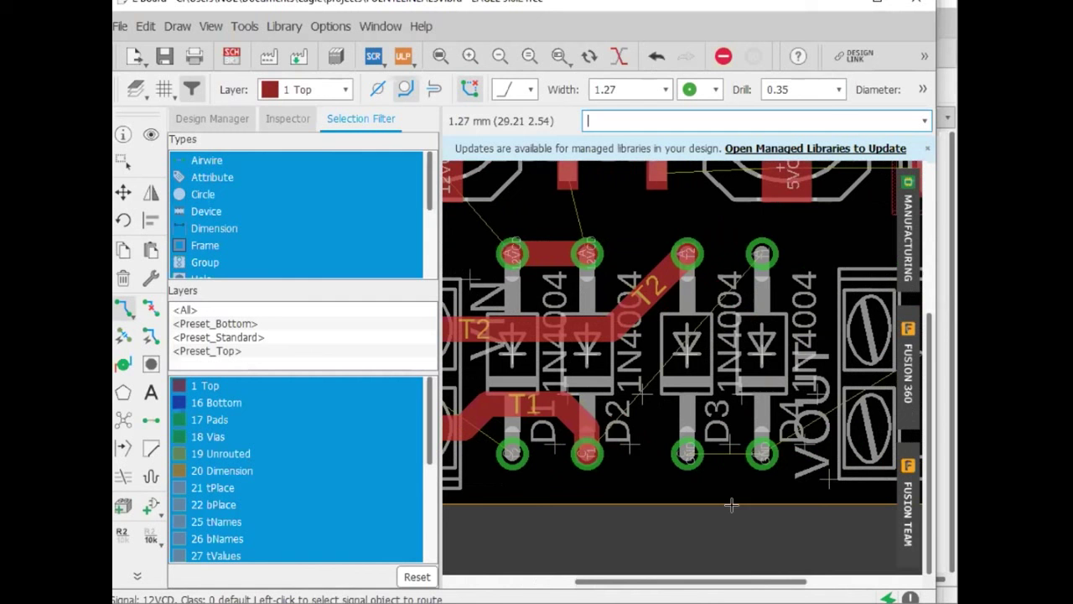
{"action": "left_click", "coordinate": [688, 453]}
{"action": "left_click", "coordinate": [759, 453]}
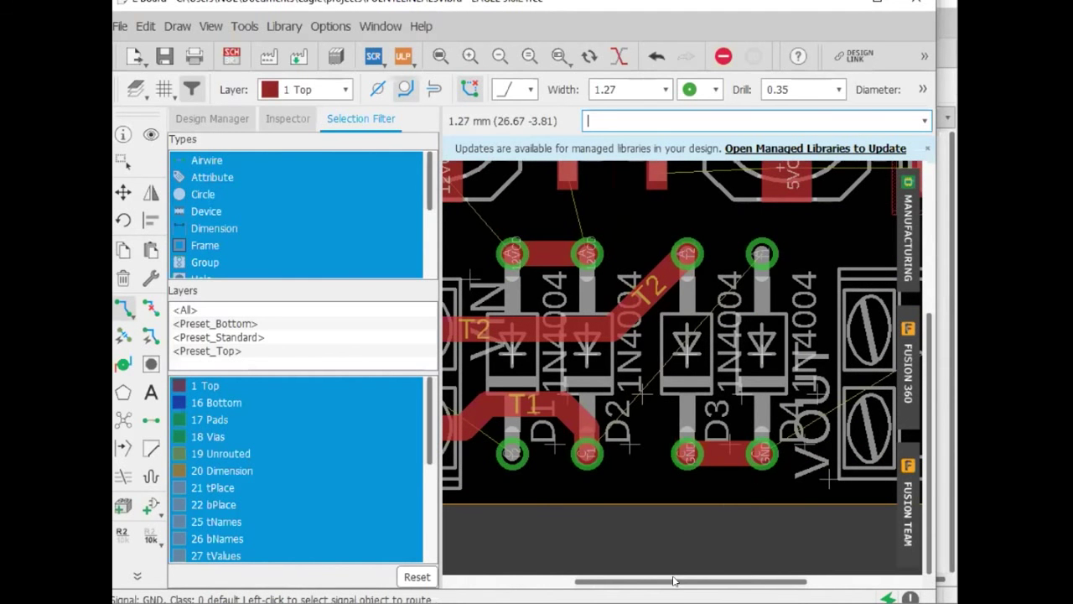
- Route 1.27 mm top-layer traces between C3 and C4, joining their 5VCD pads and their GND pads
{"action": "scroll", "coordinate": [673, 580], "scroll_direction": "left", "scroll_amount": 1}
{"action": "scroll", "coordinate": [683, 444], "scroll_direction": "down", "scroll_amount": 2}
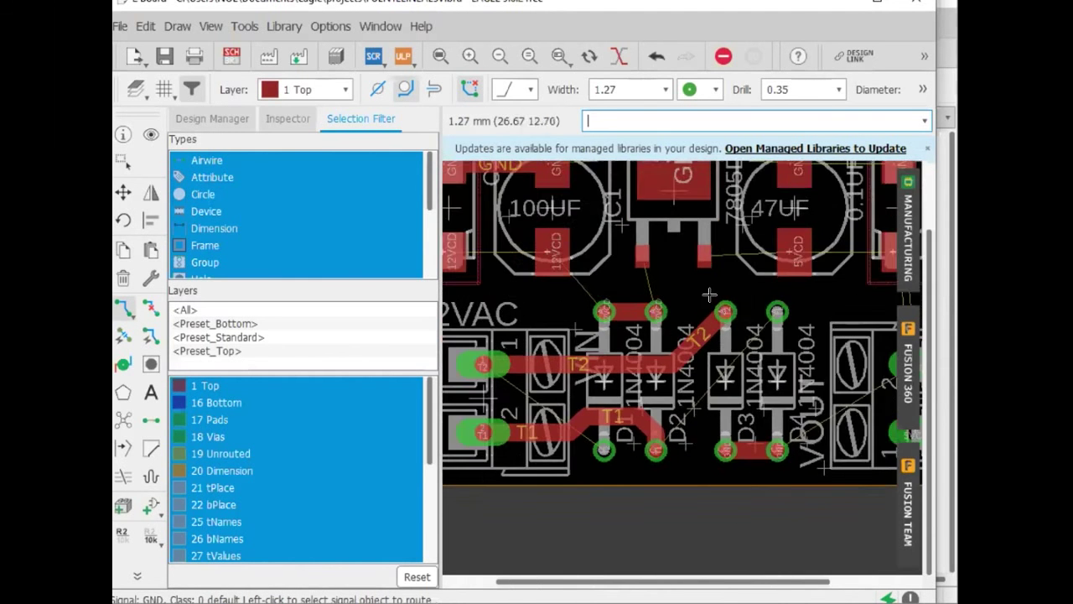
{"action": "scroll", "coordinate": [709, 295], "scroll_direction": "down", "scroll_amount": 1}
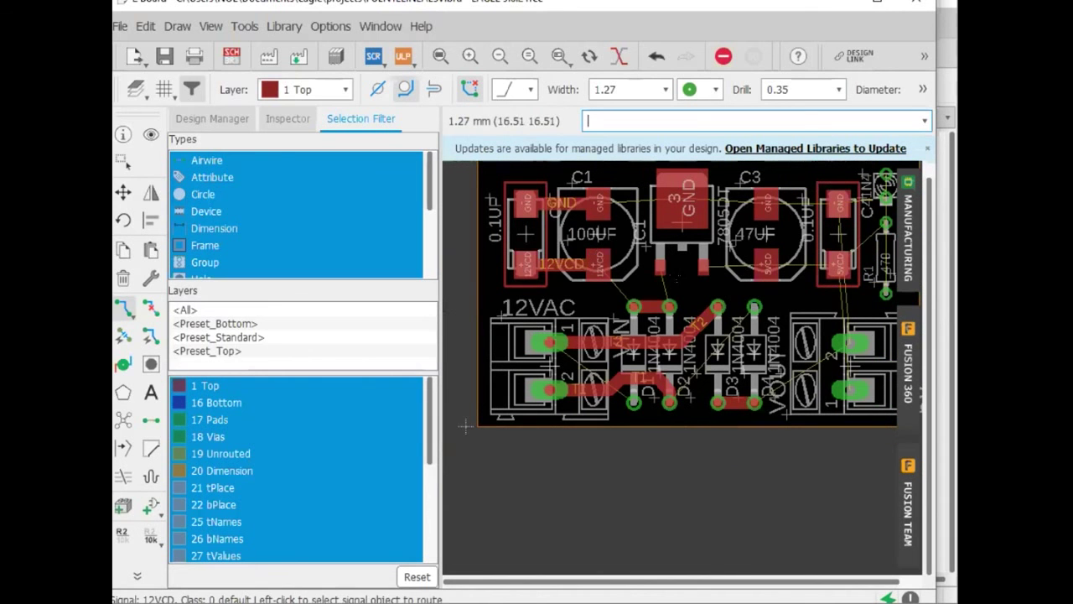
{"action": "left_click", "coordinate": [759, 266]}
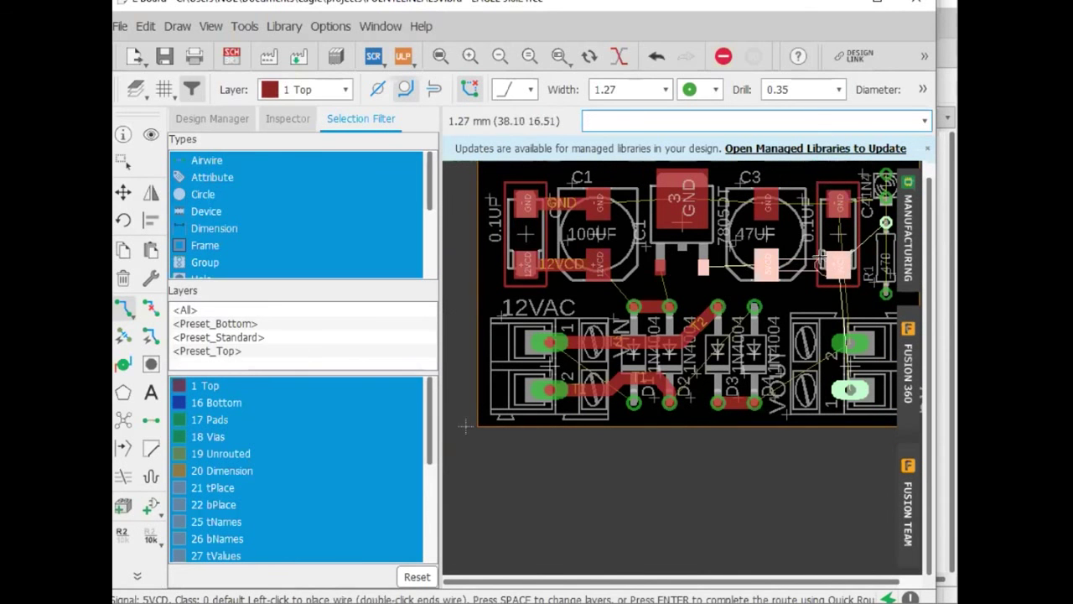
{"action": "left_click", "coordinate": [830, 256]}
{"action": "left_click", "coordinate": [764, 201]}
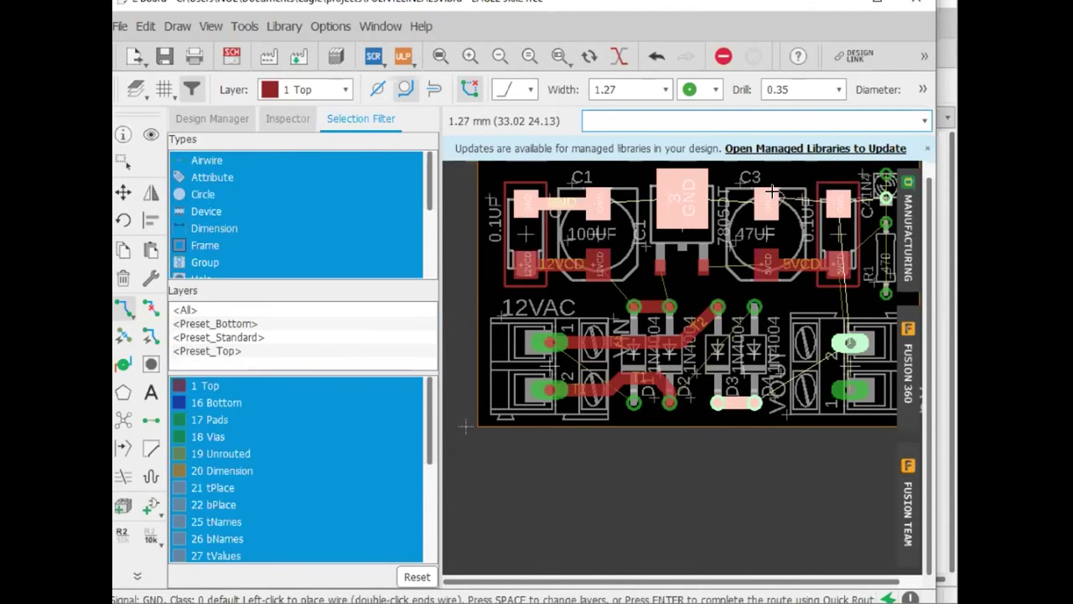
{"action": "left_click", "coordinate": [829, 194]}
{"action": "left_click", "coordinate": [604, 192]}
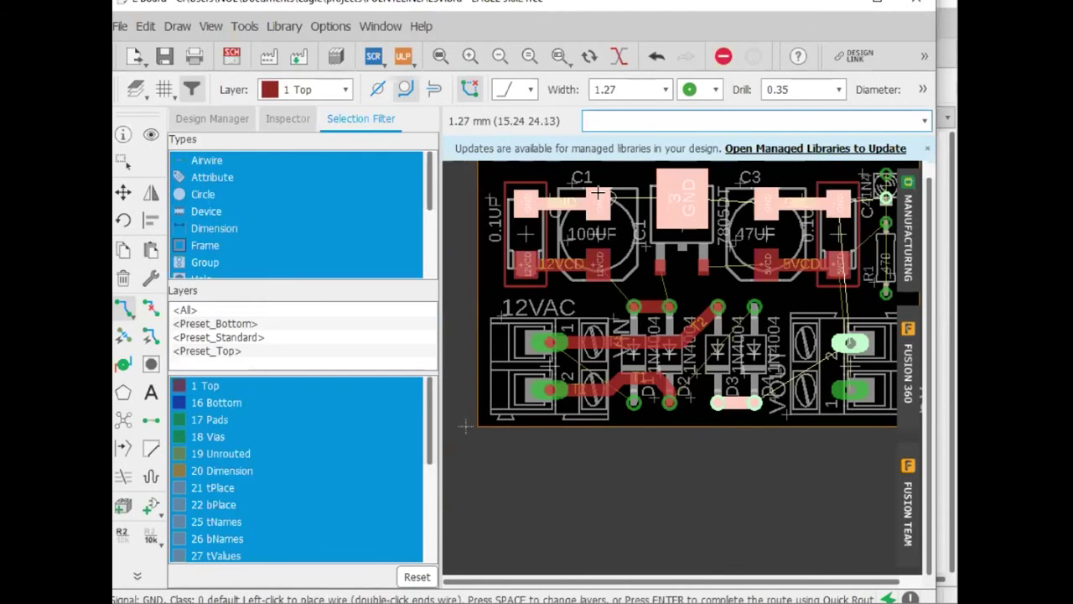
{"action": "key", "text": "Escape"}
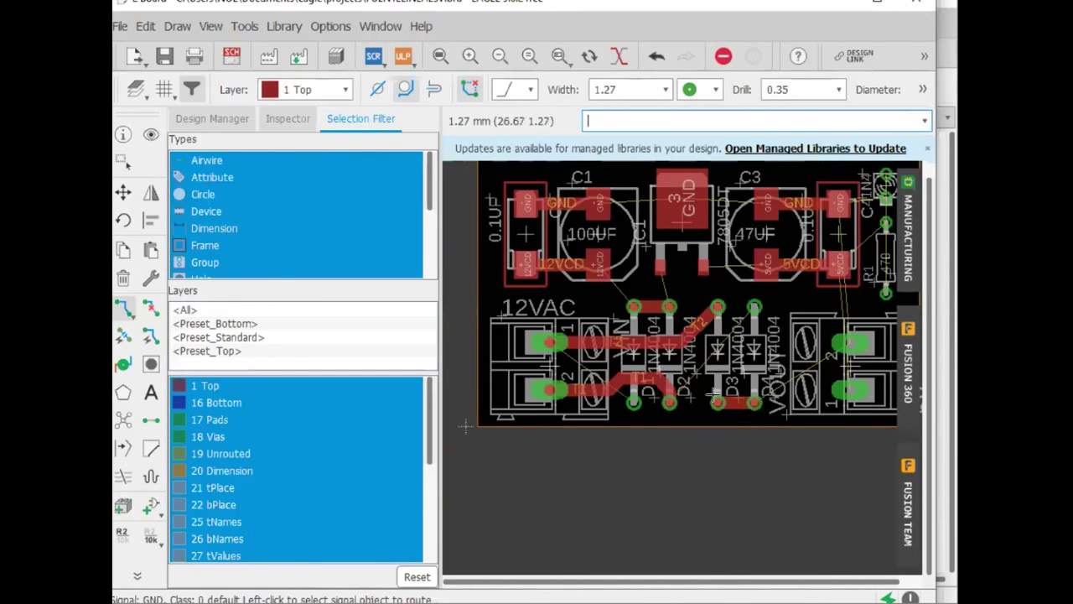
- Route GND with a 1.27 mm top-layer trace from terminal 2 of the 5V output connector to D4's lower pad
{"action": "scroll", "coordinate": [707, 336], "scroll_direction": "up", "scroll_amount": 1}
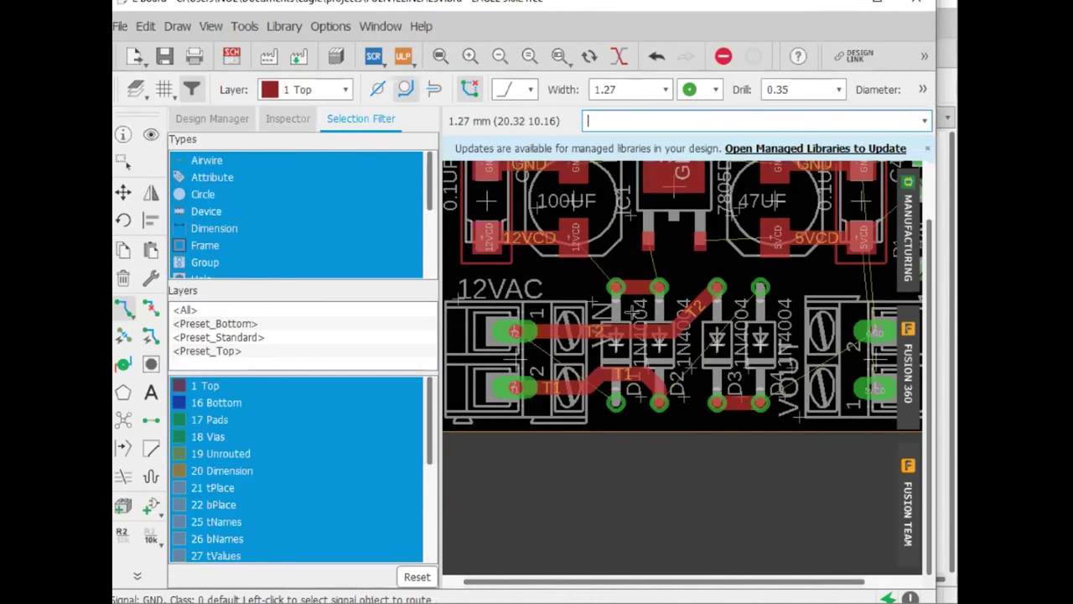
{"action": "scroll", "coordinate": [628, 365], "scroll_direction": "down", "scroll_amount": 2}
{"action": "scroll", "coordinate": [790, 336], "scroll_direction": "up", "scroll_amount": 2}
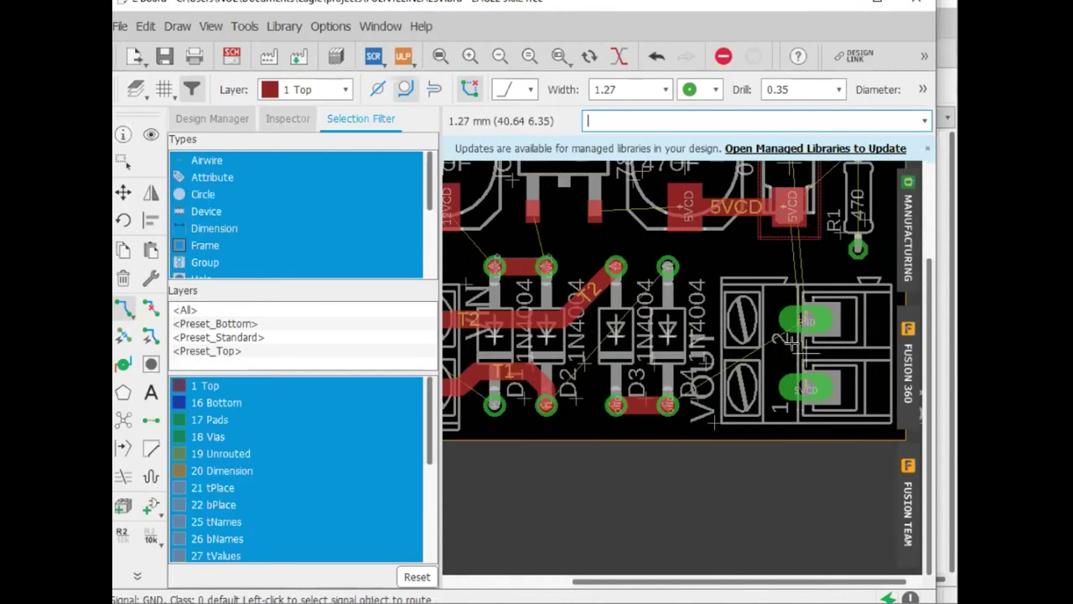
{"action": "left_click", "coordinate": [788, 310]}
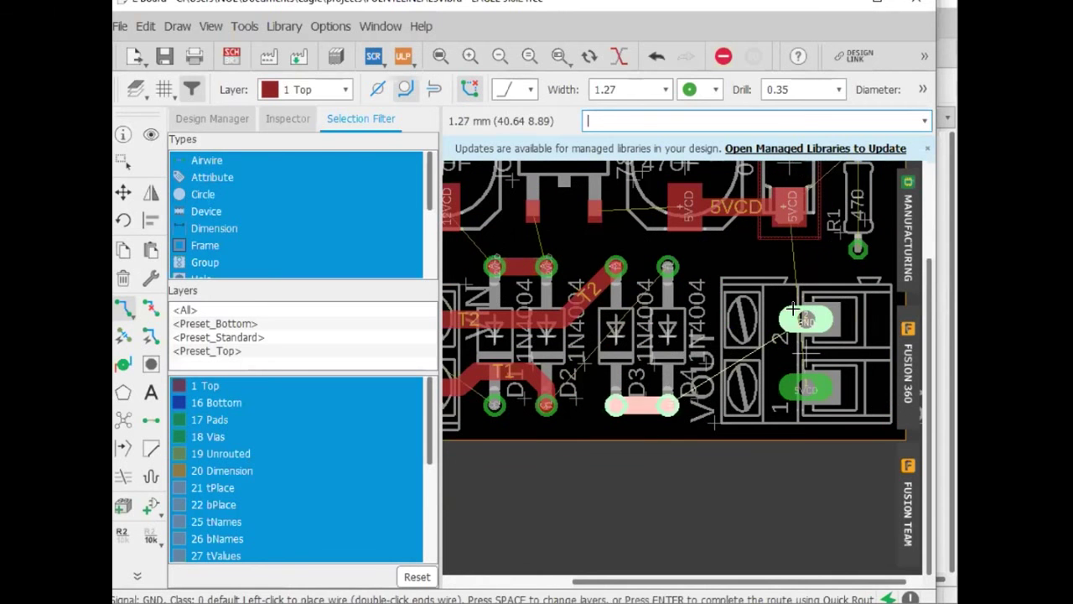
{"action": "left_click", "coordinate": [659, 394]}
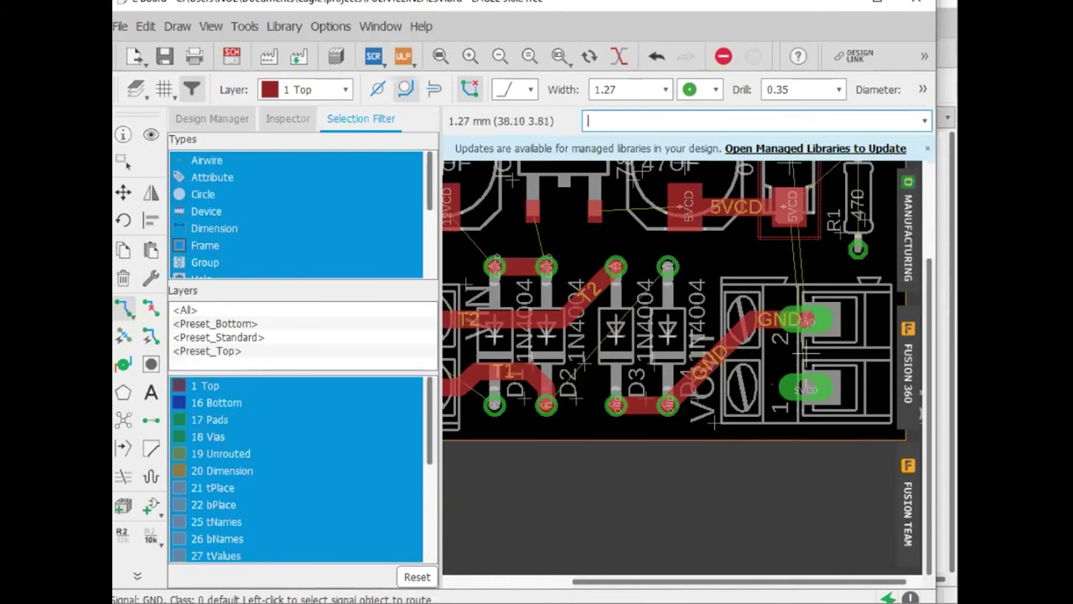
- Route GND with a 1.27 mm top-layer trace from C4's GND pad to LED1's K pad
{"action": "scroll", "coordinate": [778, 386], "scroll_direction": "down", "scroll_amount": 2}
{"action": "scroll", "coordinate": [803, 226], "scroll_direction": "up", "scroll_amount": 4}
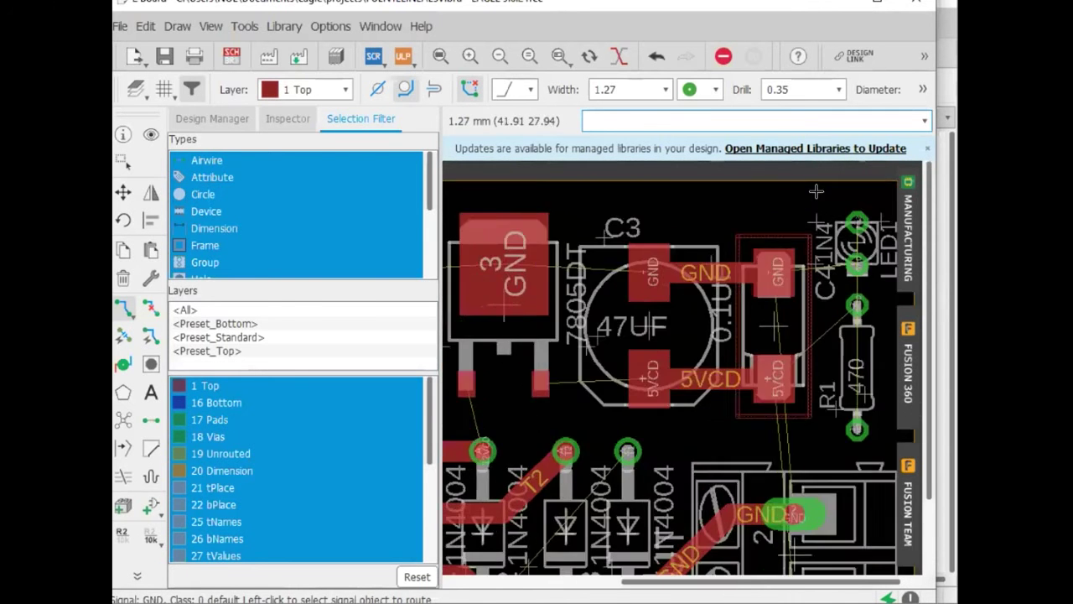
{"action": "left_click", "coordinate": [708, 300]}
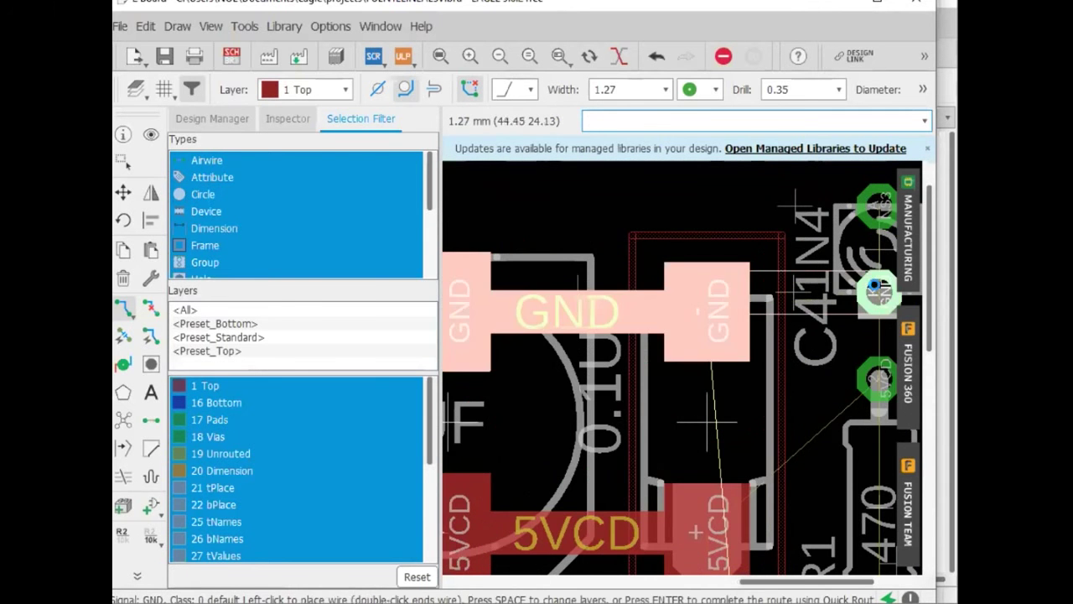
{"action": "left_click", "coordinate": [870, 300]}
- Route 5VCD with a 1.27 mm top-layer trace from C4's positive pad to R1's upper pad
{"action": "scroll", "coordinate": [855, 373], "scroll_direction": "down", "scroll_amount": 1}
{"action": "scroll", "coordinate": [876, 379], "scroll_direction": "down", "scroll_amount": 1}
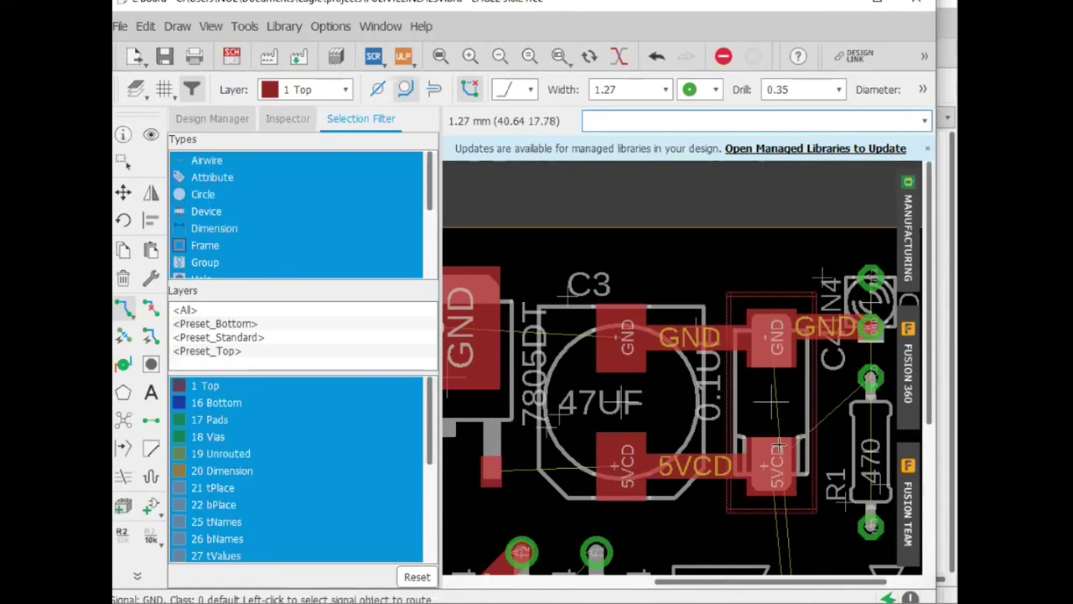
{"action": "left_click", "coordinate": [779, 445]}
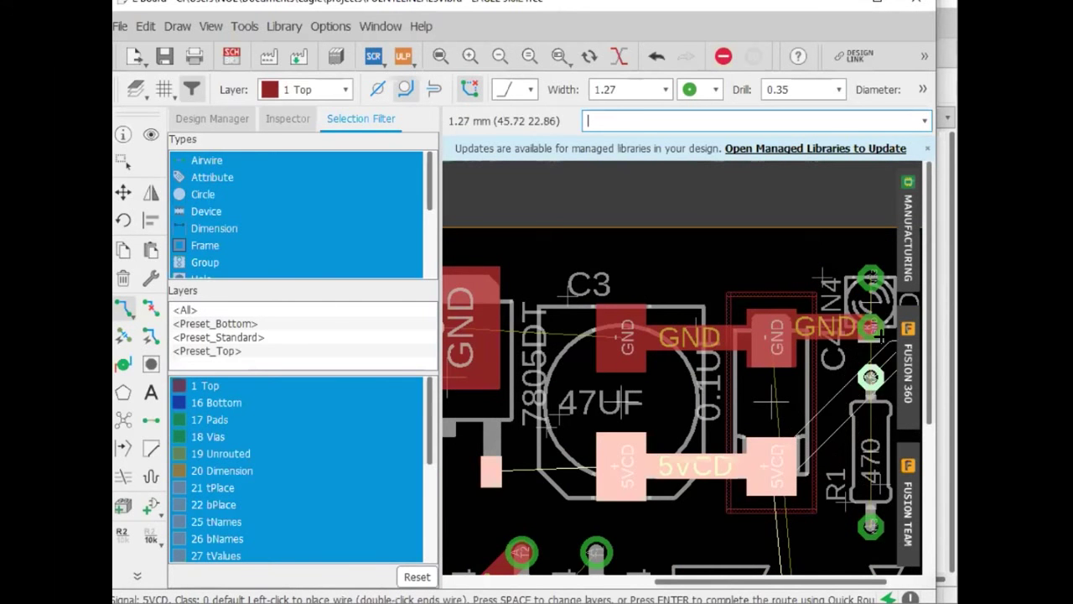
{"action": "scroll", "coordinate": [874, 334], "scroll_direction": "up", "scroll_amount": 3}
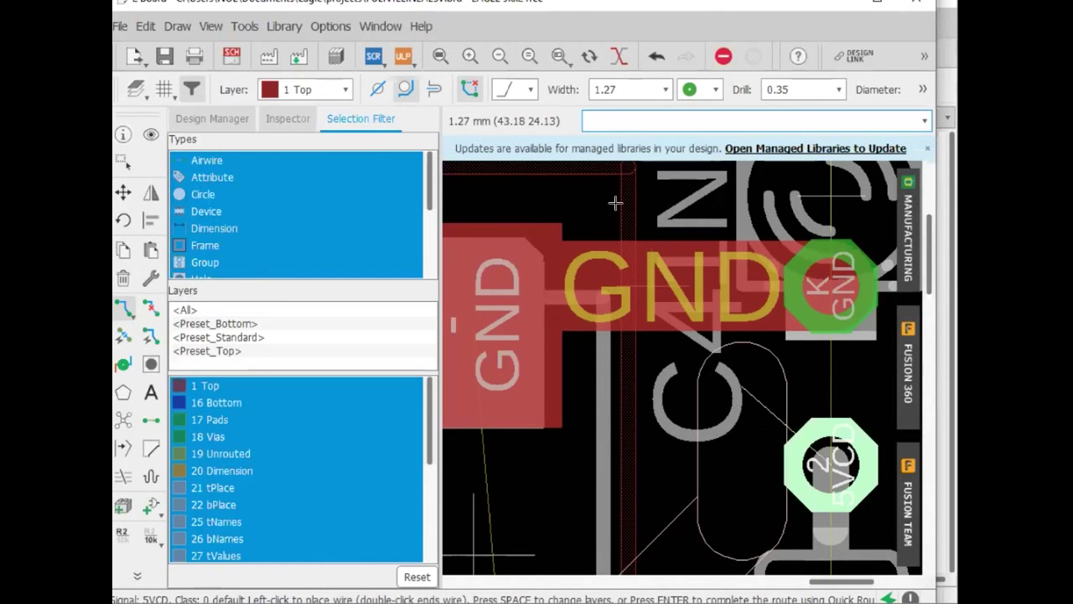
{"action": "left_click", "coordinate": [828, 457]}
{"action": "scroll", "coordinate": [695, 457], "scroll_direction": "down", "scroll_amount": 5}
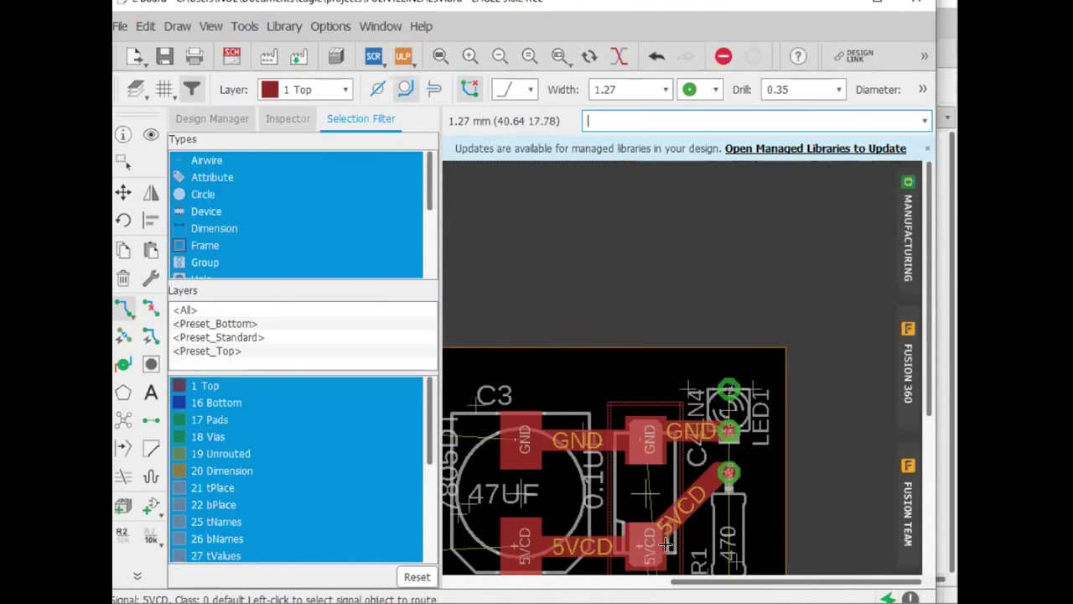
- Route GND on the top layer from C1 through the 7805DT tab to C3, and connect the regulator's 5VCD pin to C3's positive pad
{"action": "left_click", "coordinate": [441, 55]}
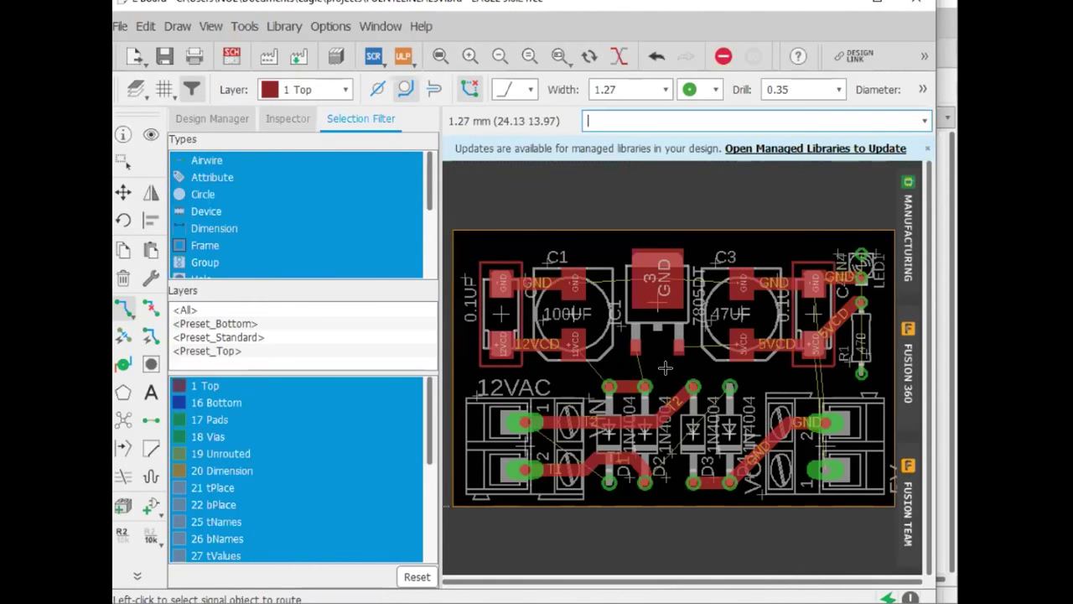
{"action": "scroll", "coordinate": [668, 382], "scroll_direction": "up", "scroll_amount": 1}
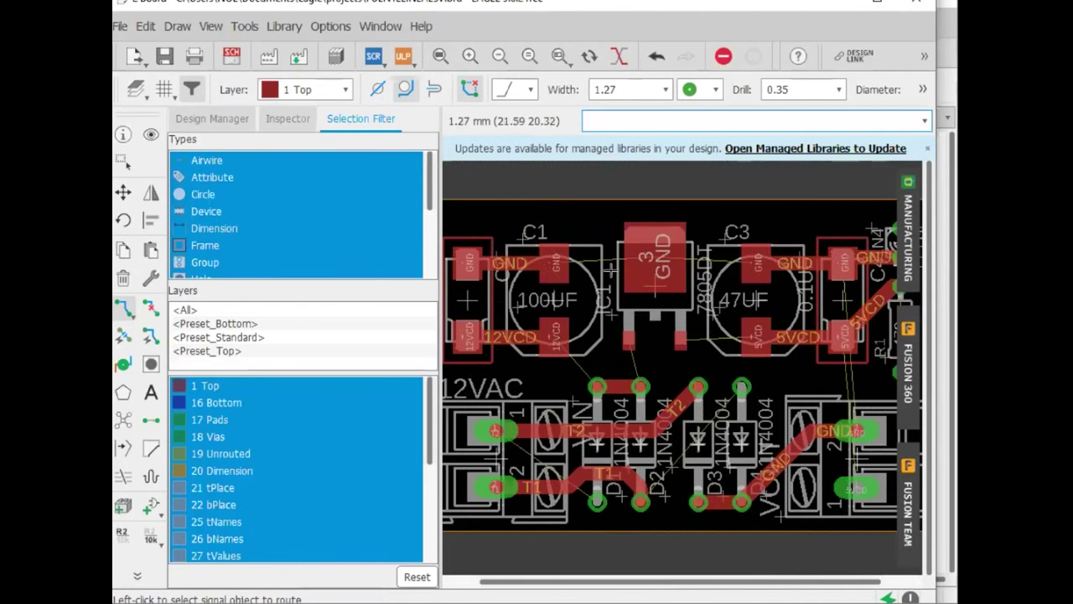
{"action": "left_click", "coordinate": [553, 262]}
{"action": "left_click", "coordinate": [644, 248]}
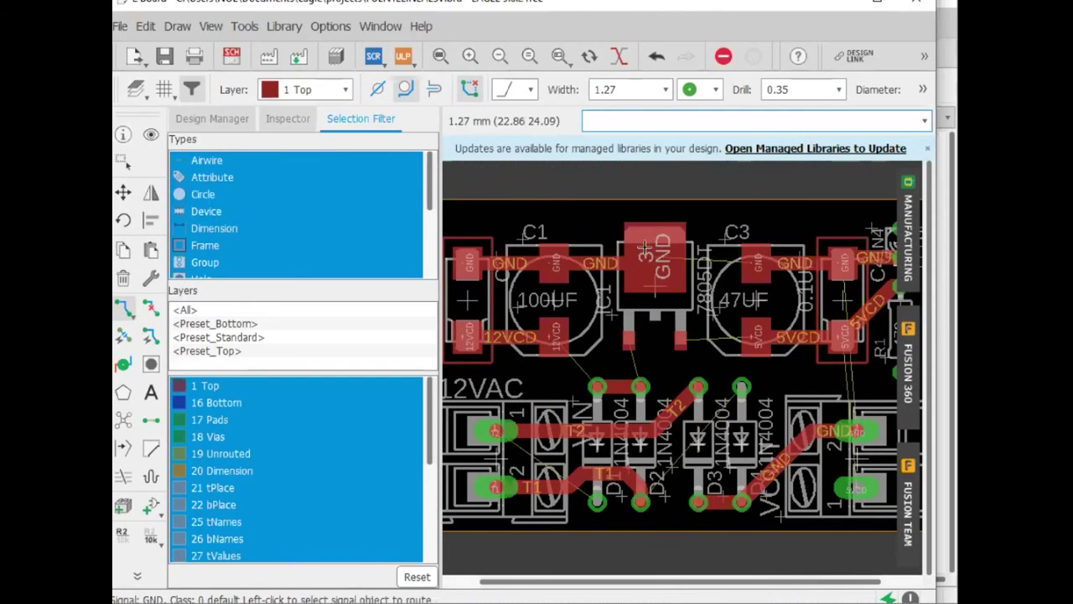
{"action": "left_click", "coordinate": [641, 253]}
{"action": "left_click", "coordinate": [748, 253]}
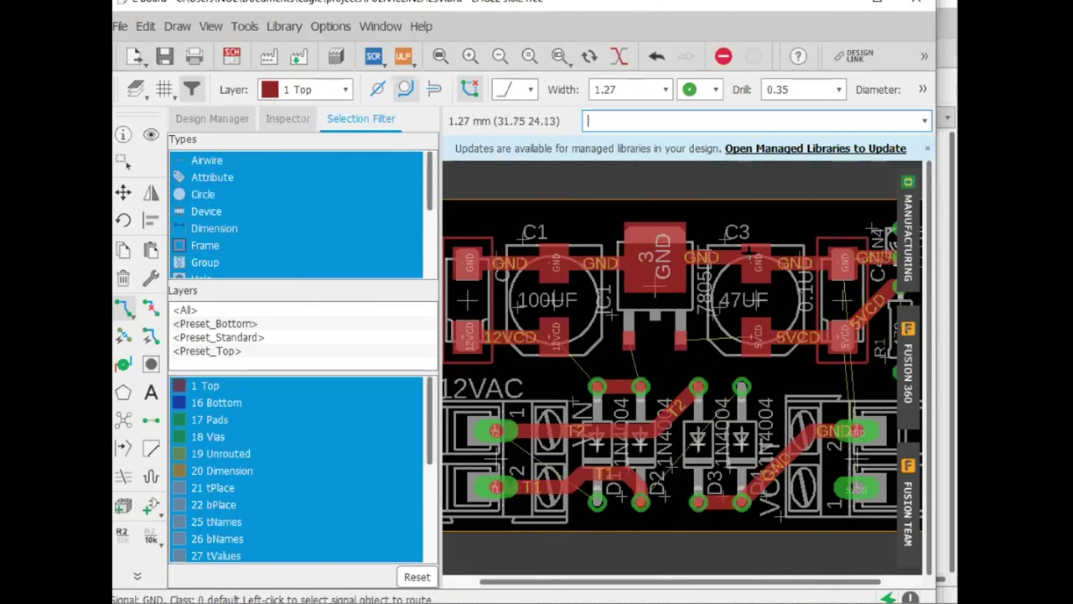
{"action": "left_click", "coordinate": [674, 338]}
{"action": "left_click", "coordinate": [747, 337]}
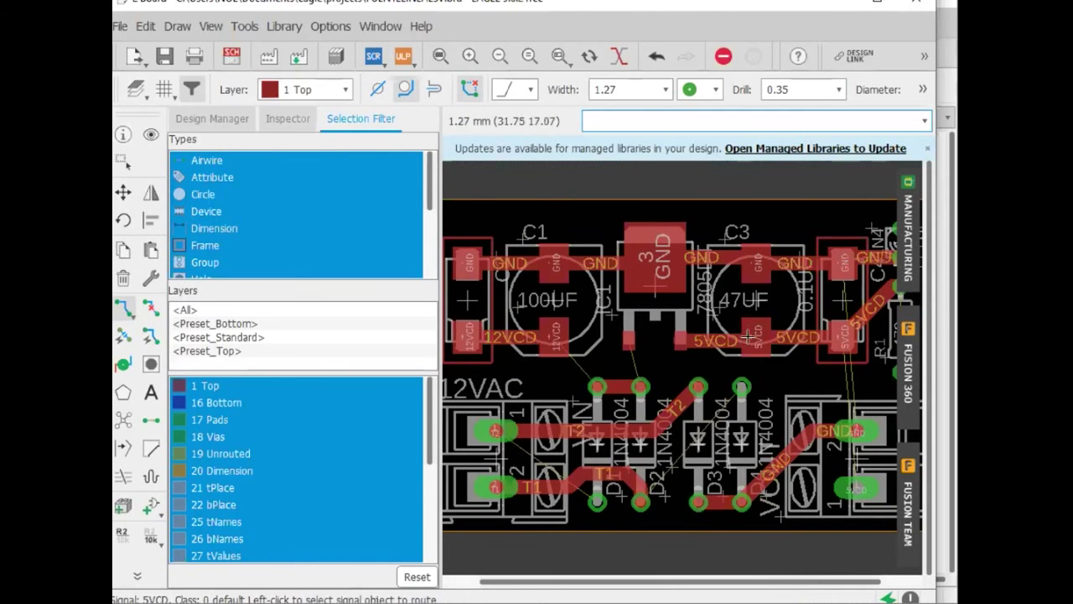
{"action": "left_click", "coordinate": [625, 337]}
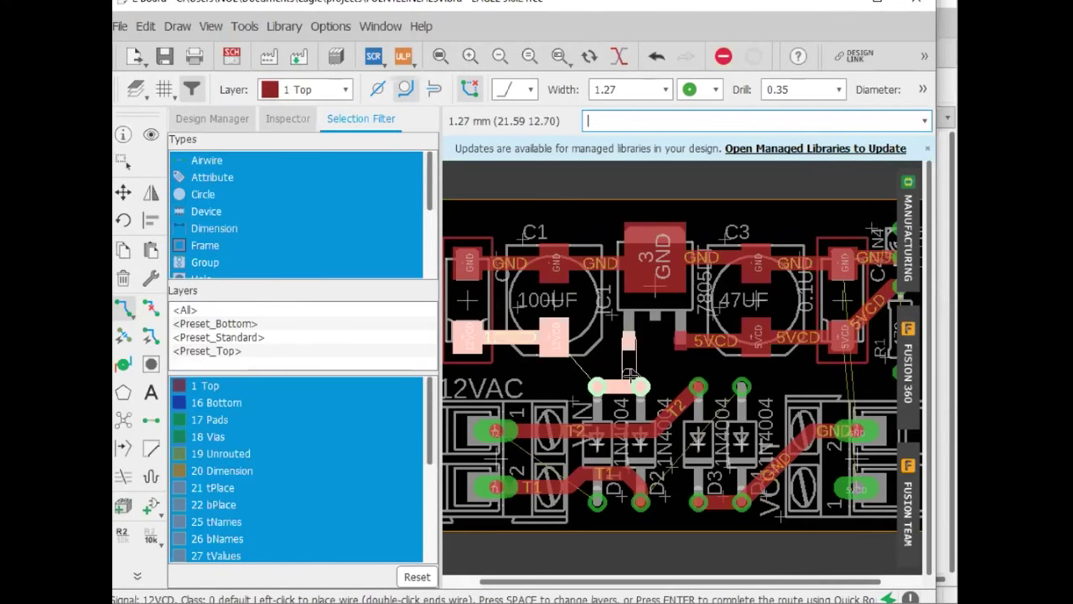
{"action": "scroll", "coordinate": [630, 377], "scroll_direction": "down", "scroll_amount": 2}
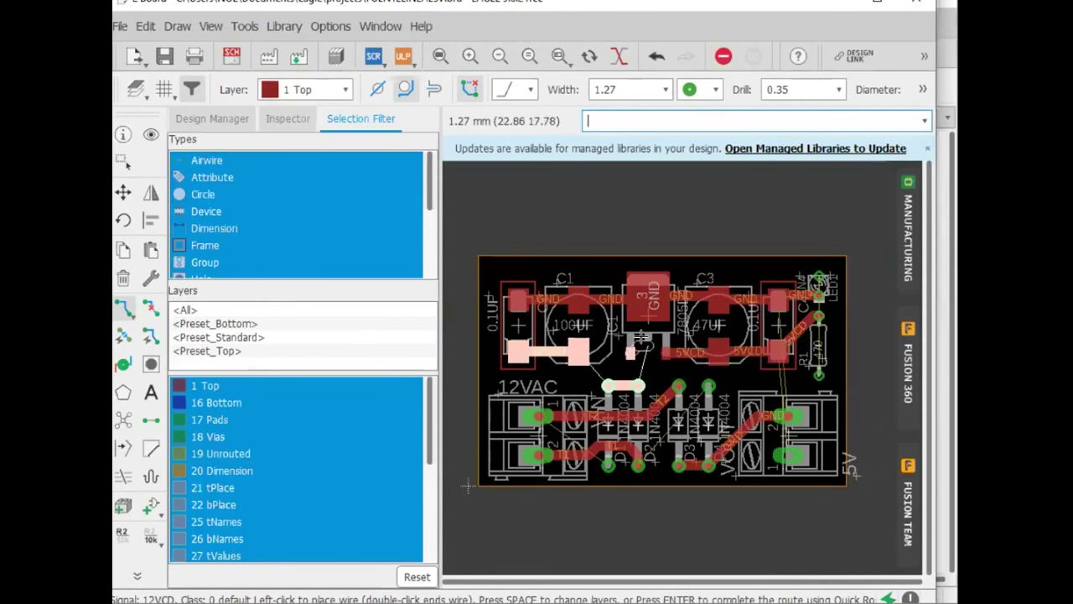
{"action": "key", "text": "Escape"}
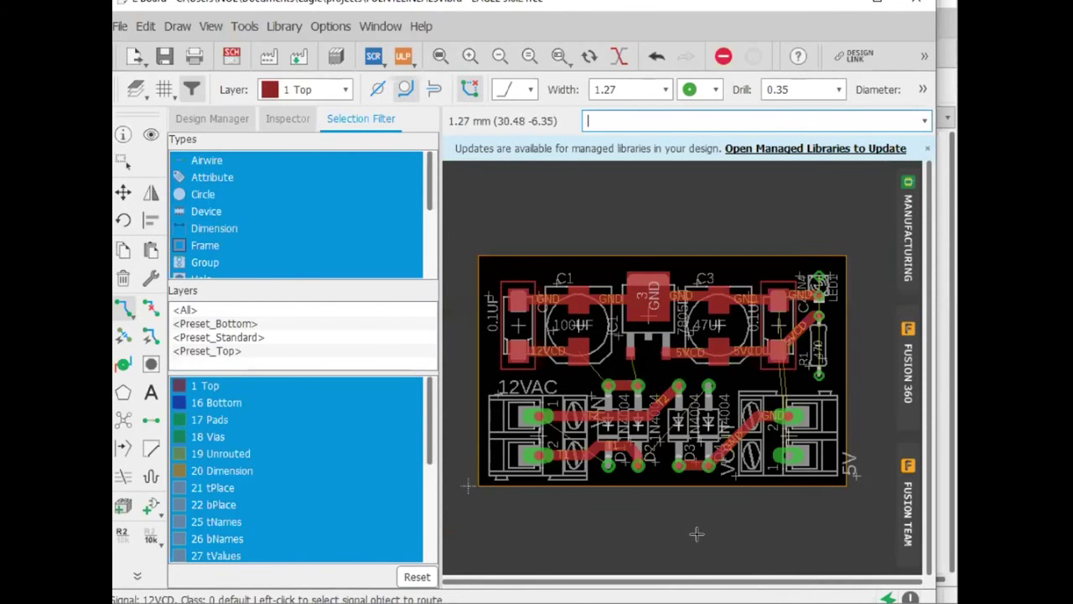
- Try to route signal T2 on the top layer from D1's lower pad to 12VAC terminal 1
{"action": "scroll", "coordinate": [778, 457], "scroll_direction": "up", "scroll_amount": 1}
{"action": "scroll", "coordinate": [778, 457], "scroll_direction": "down", "scroll_amount": 1}
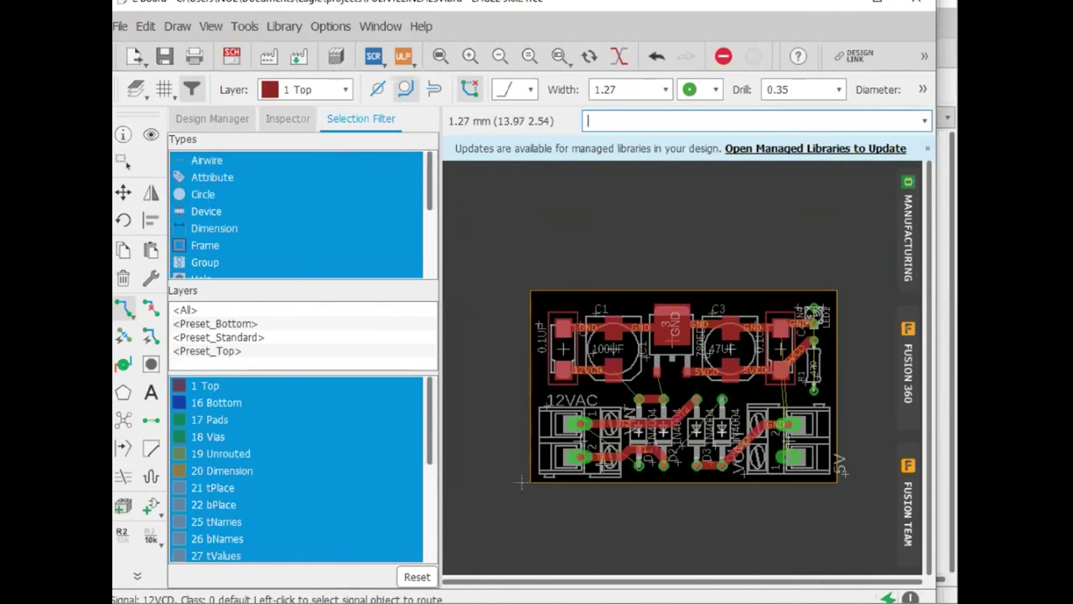
{"action": "scroll", "coordinate": [763, 517], "scroll_direction": "up", "scroll_amount": 3}
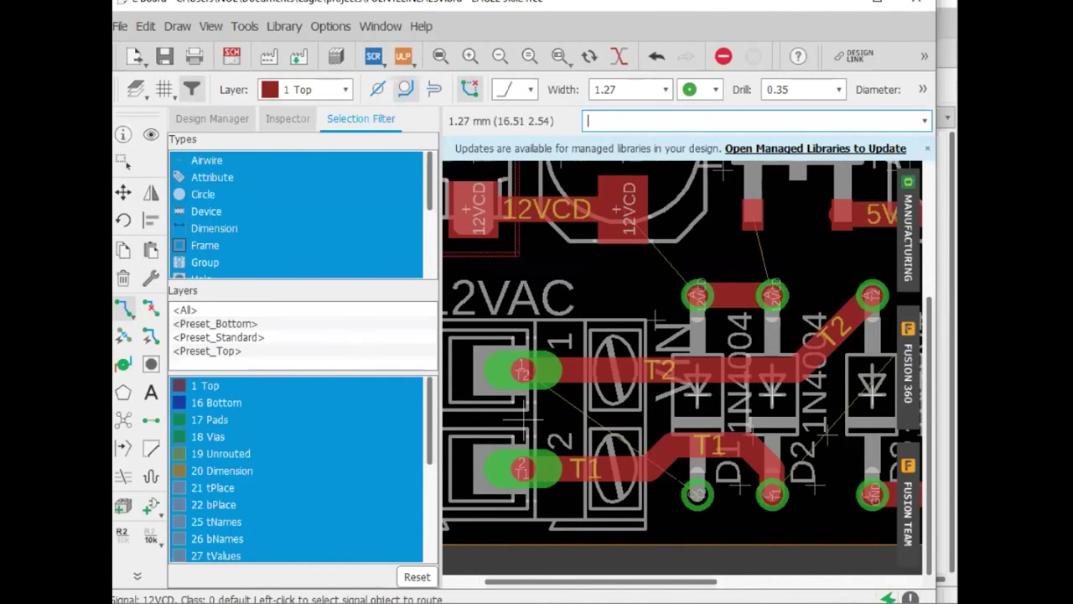
{"action": "left_click", "coordinate": [691, 487]}
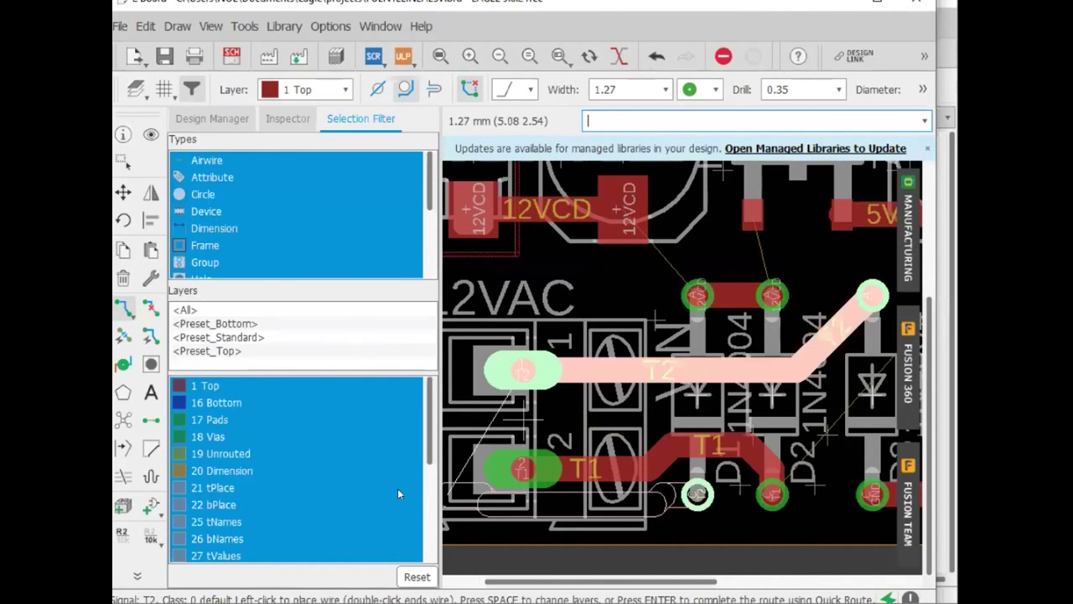
{"action": "left_click", "coordinate": [520, 369]}
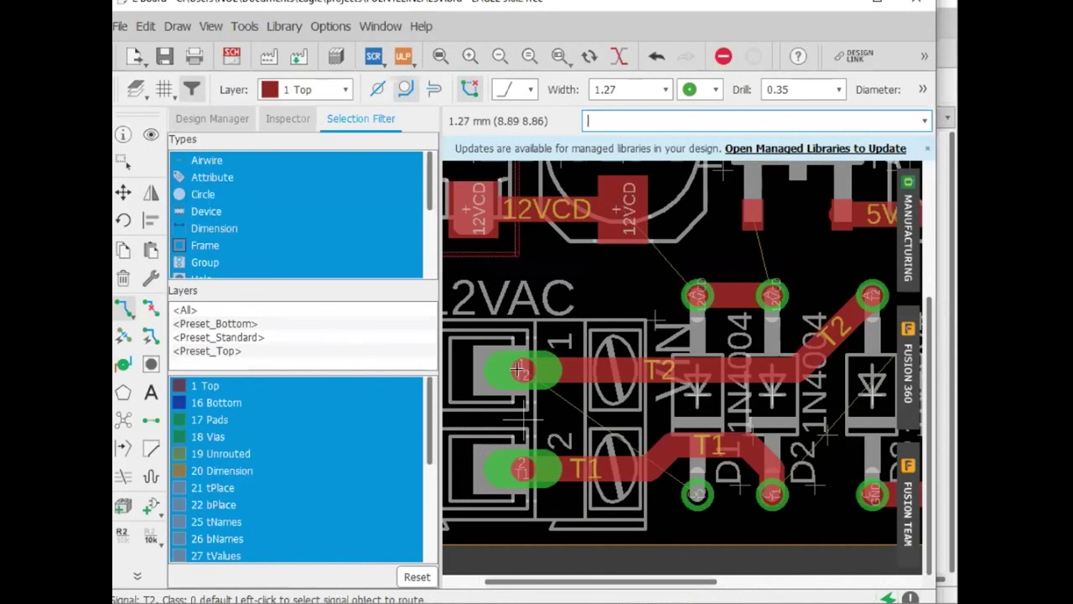
- Route signal T2 with a 1.27 mm trace on layer 16 Bottom from 12VAC terminal 1 to D1's lower pad
{"action": "left_click", "coordinate": [342, 89]}
{"action": "left_click", "coordinate": [338, 128]}
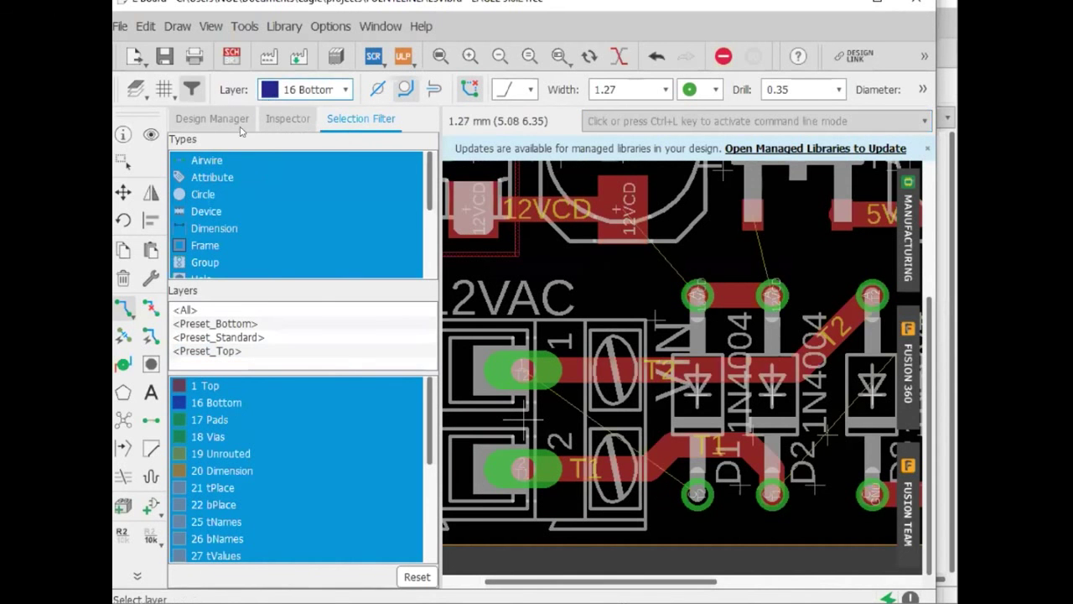
{"action": "left_click", "coordinate": [126, 309]}
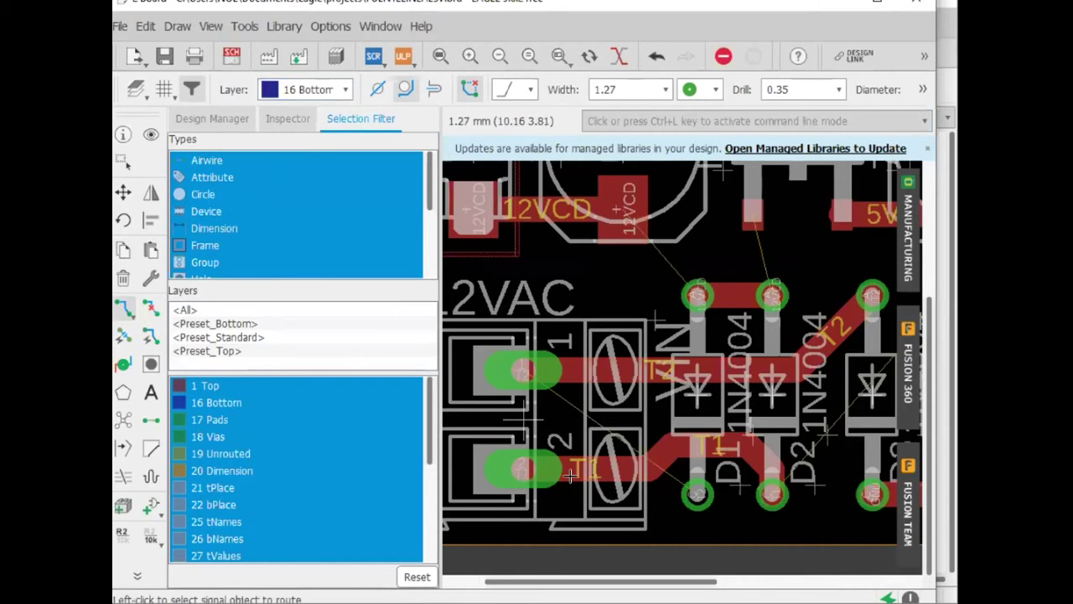
{"action": "left_click", "coordinate": [506, 365]}
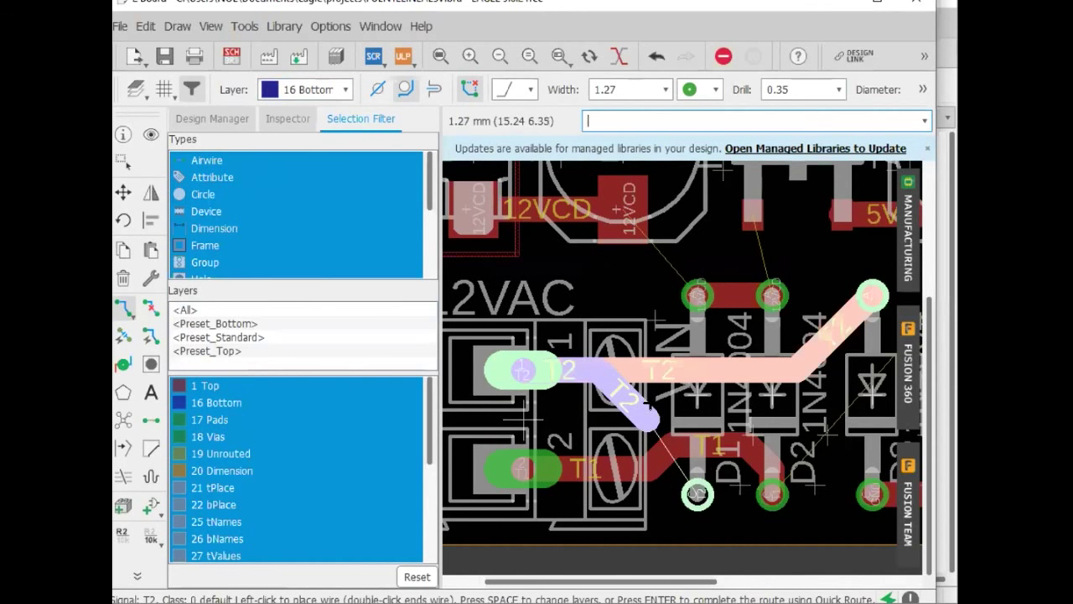
{"action": "left_click", "coordinate": [694, 493]}
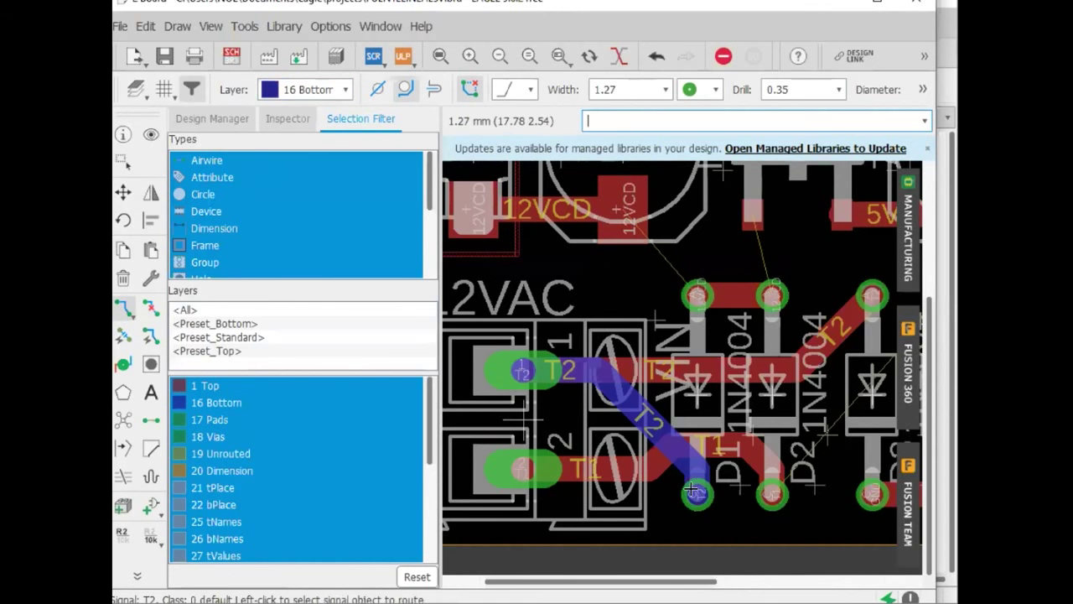
{"action": "scroll", "coordinate": [750, 501], "scroll_direction": "up", "scroll_amount": 2}
{"action": "scroll", "coordinate": [746, 494], "scroll_direction": "up", "scroll_amount": 2}
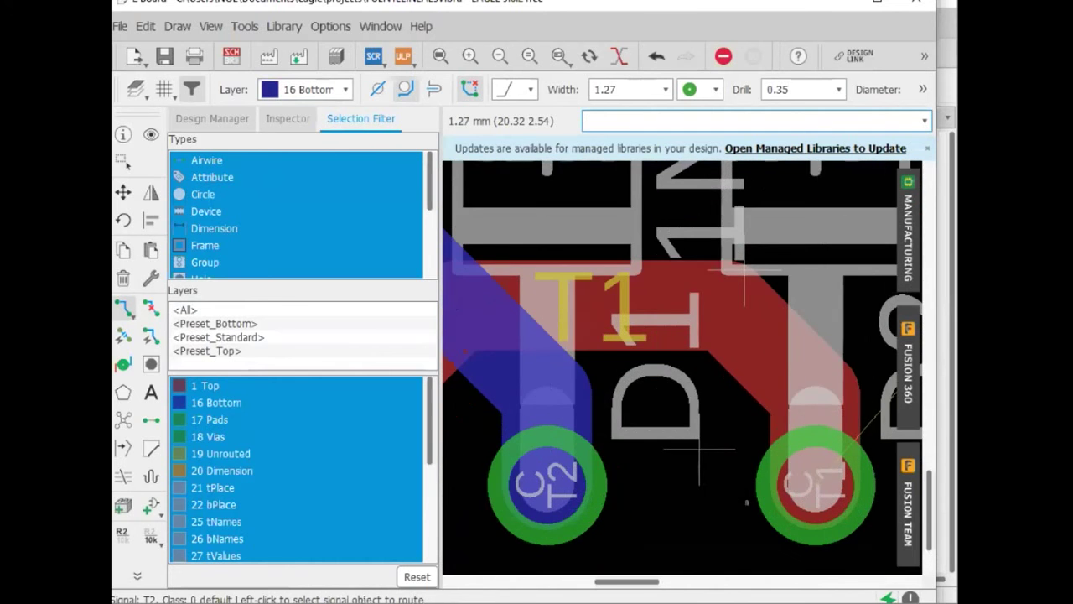
- Route signal T1 with a 1.27 mm trace on layer 16 Bottom from D2's lower pad to D4's upper pad
{"action": "scroll", "coordinate": [576, 455], "scroll_direction": "down", "scroll_amount": 4}
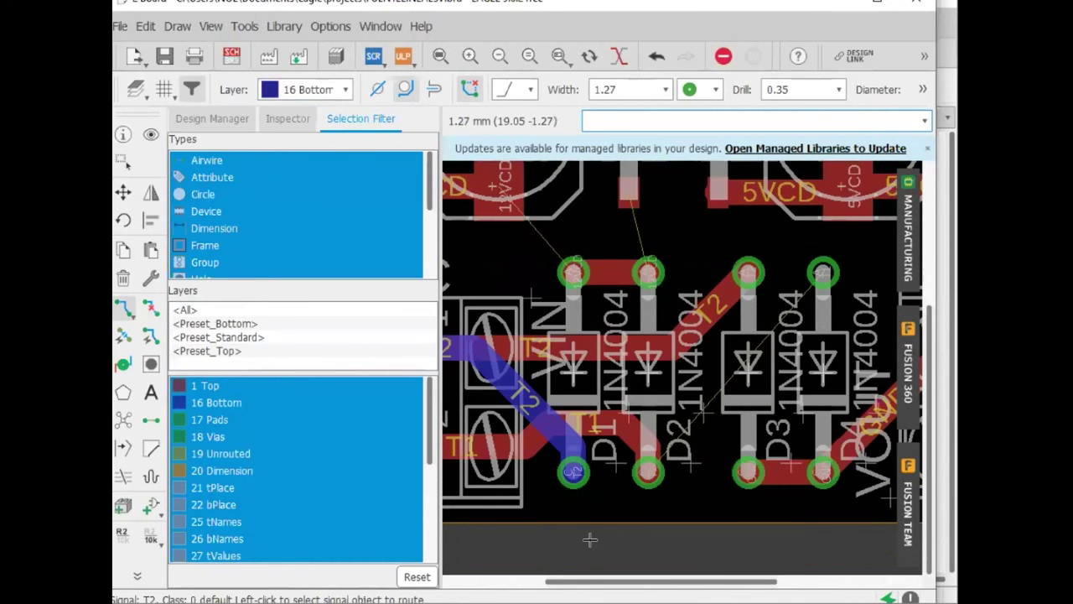
{"action": "mouse_move", "coordinate": [591, 580]}
{"action": "left_mouse_down"}
{"action": "mouse_move", "coordinate": [543, 580]}
{"action": "mouse_move", "coordinate": [620, 580]}
{"action": "mouse_move", "coordinate": [608, 580]}
{"action": "left_mouse_up"}
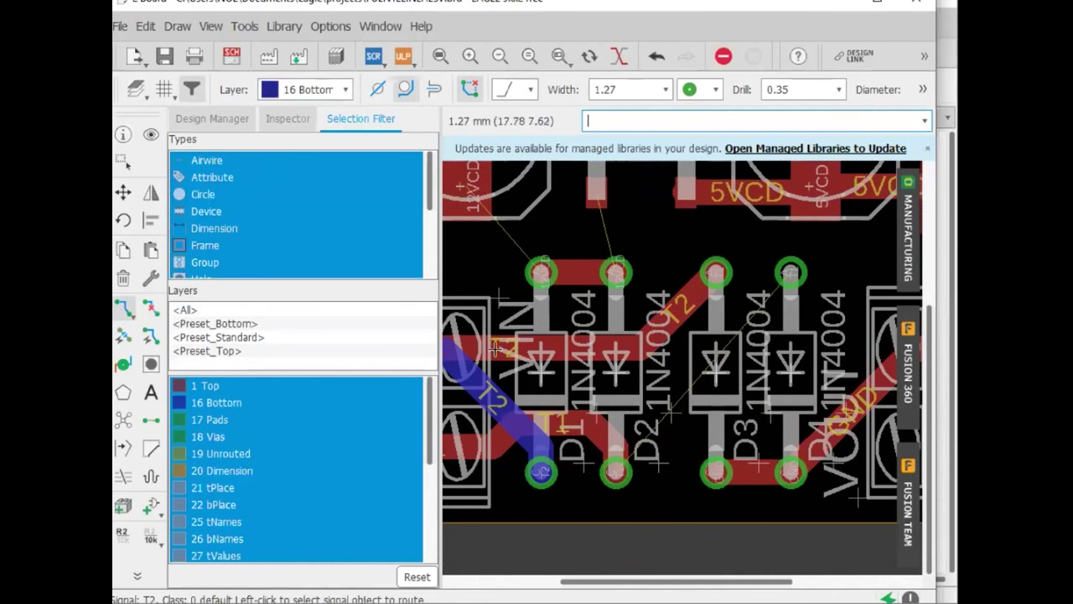
{"action": "left_click", "coordinate": [615, 467]}
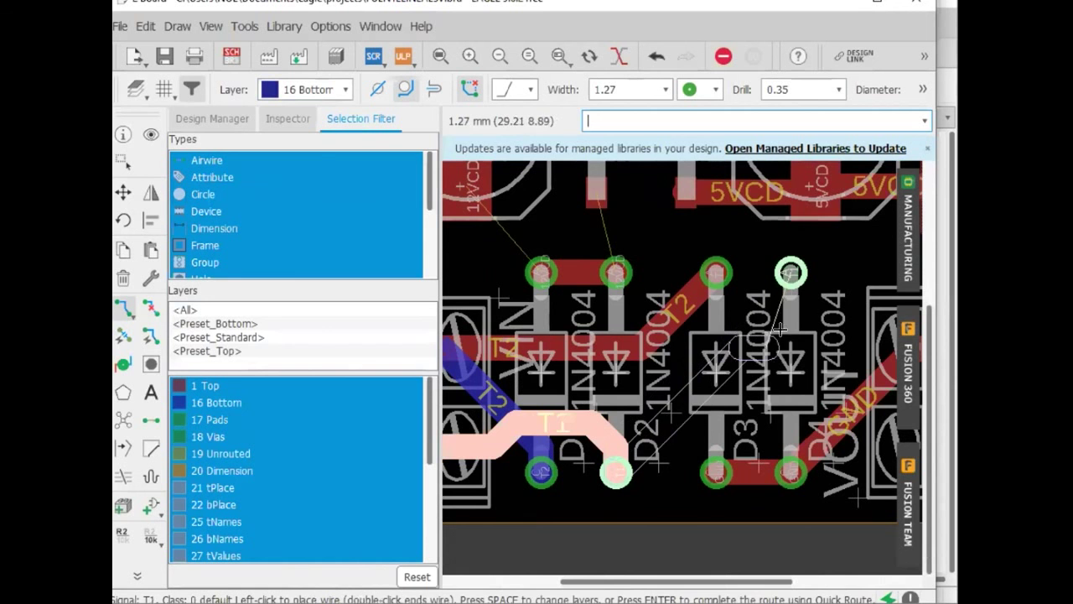
{"action": "left_click", "coordinate": [789, 273]}
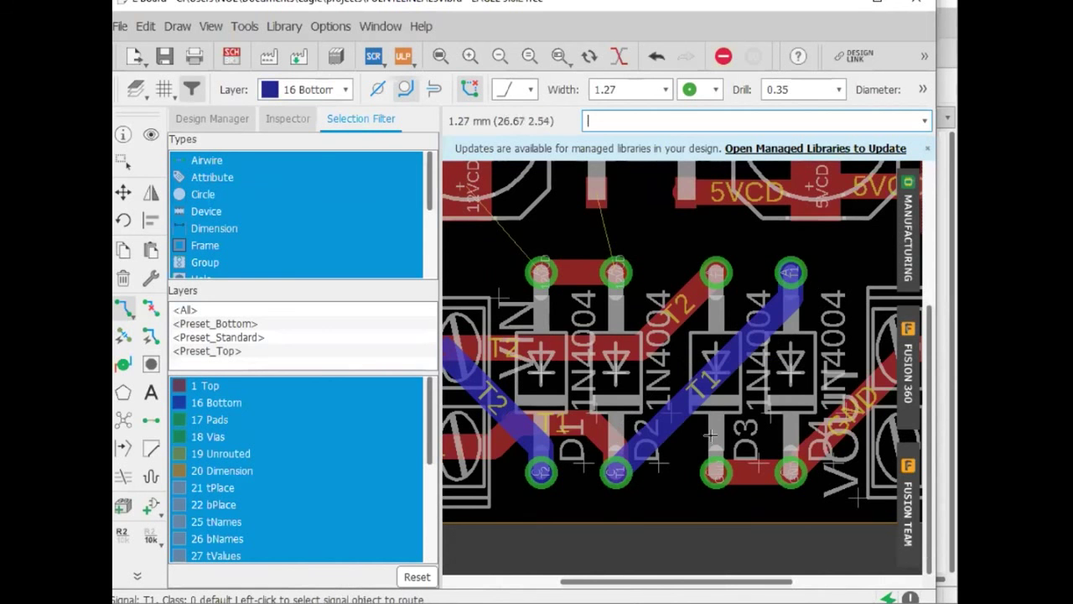
- Try to route 12VCD from D1's upper pad on the bottom layer, through a via and up to C1's positive pad on the top layer
{"action": "scroll", "coordinate": [722, 444], "scroll_direction": "down", "scroll_amount": 5}
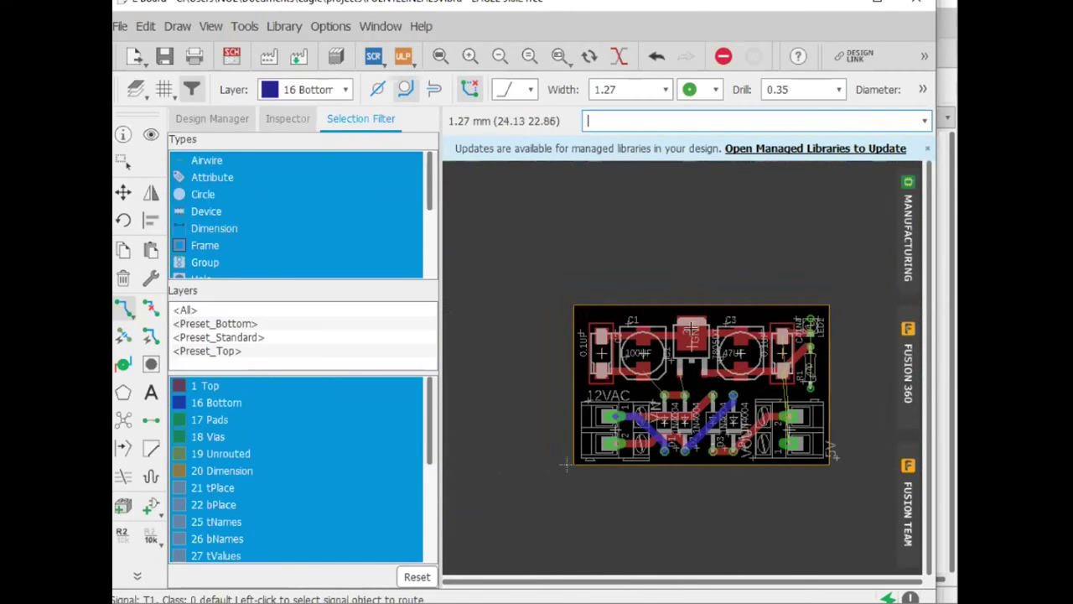
{"action": "scroll", "coordinate": [681, 358], "scroll_direction": "up", "scroll_amount": 5}
{"action": "scroll", "coordinate": [670, 431], "scroll_direction": "up", "scroll_amount": 2}
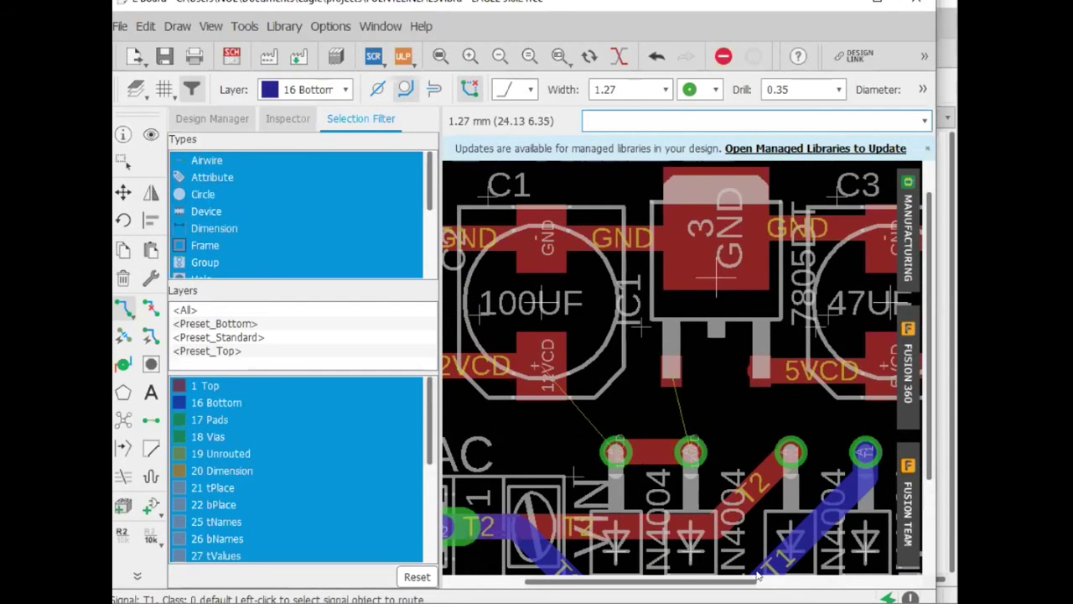
{"action": "left_click_drag", "start_coordinate": [724, 580], "coordinate": [675, 580]}
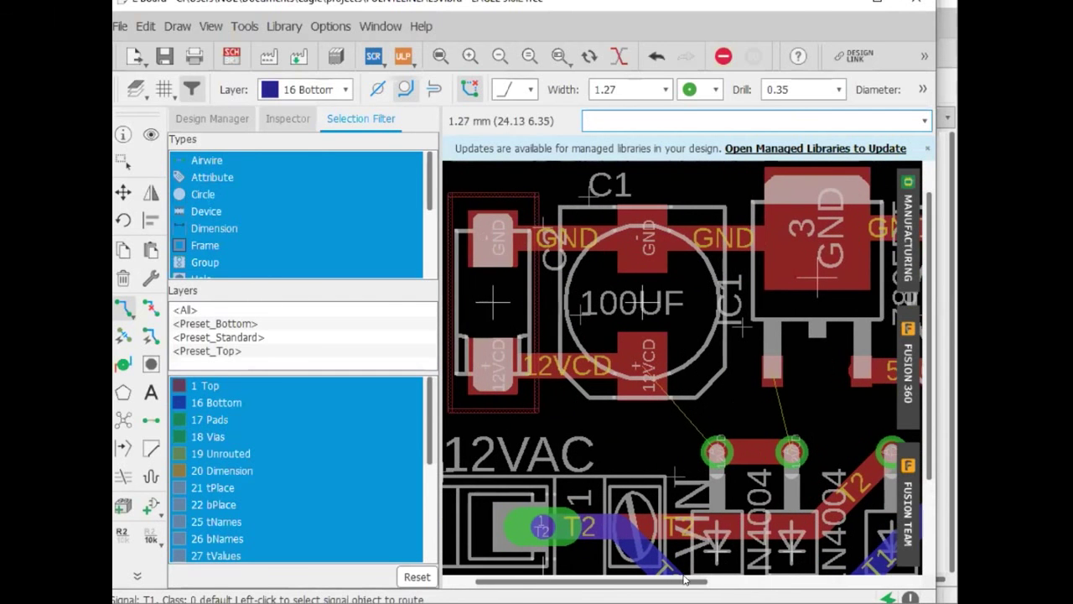
{"action": "scroll", "coordinate": [671, 420], "scroll_direction": "up", "scroll_amount": 2}
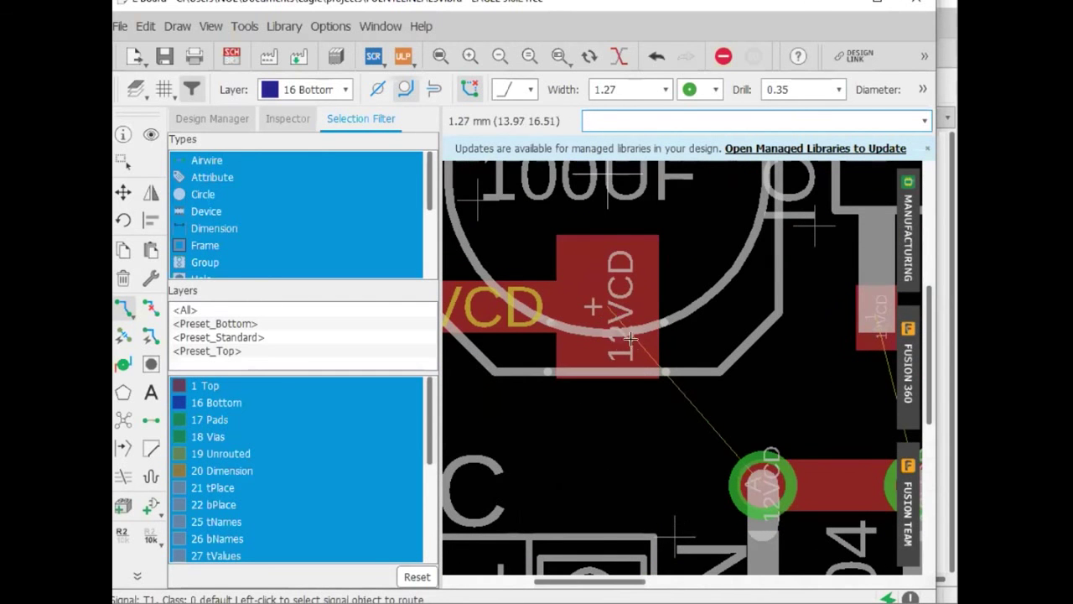
{"action": "left_click", "coordinate": [753, 474]}
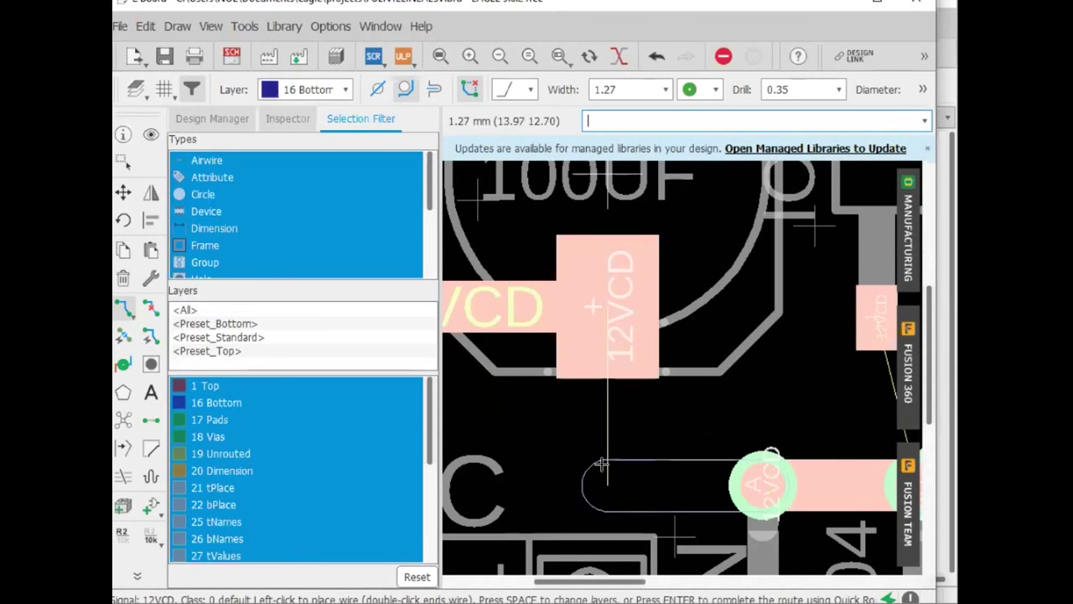
{"action": "left_click", "coordinate": [308, 89]}
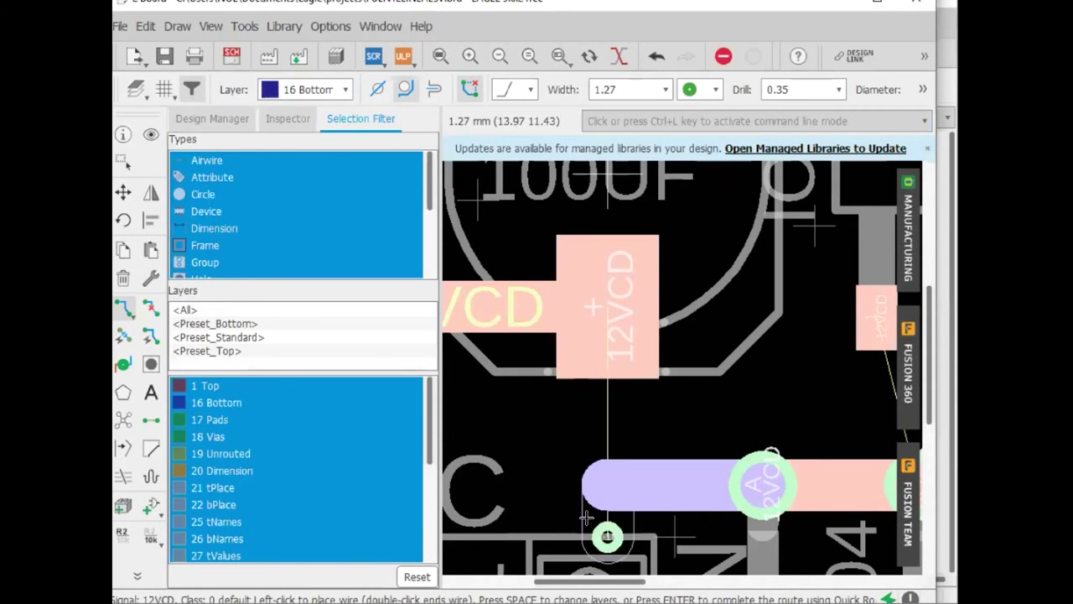
{"action": "left_click", "coordinate": [602, 475]}
{"action": "left_click", "coordinate": [585, 297]}
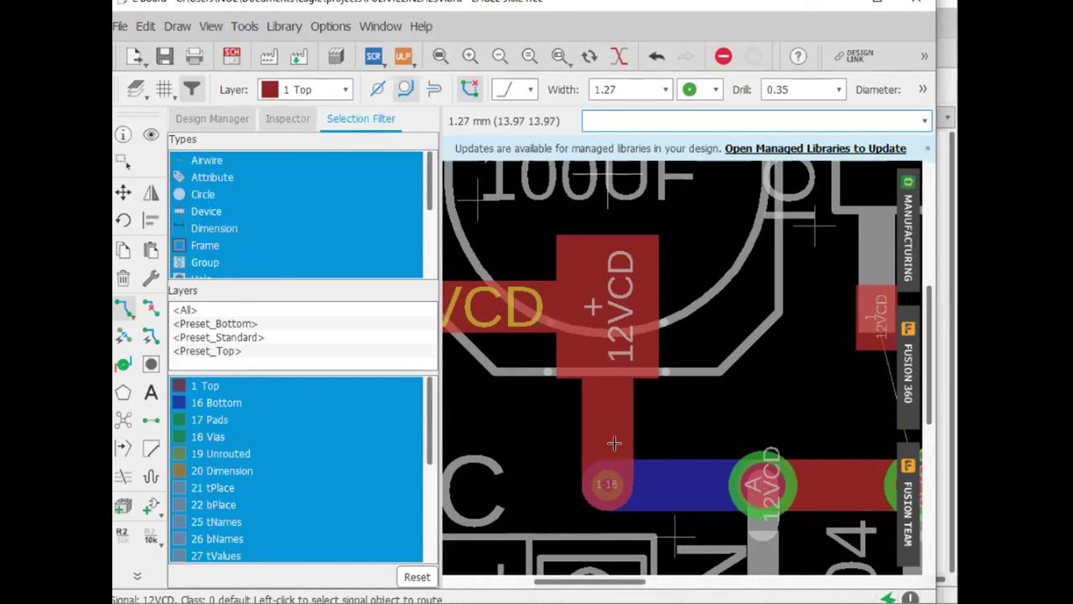
{"action": "left_click", "coordinate": [599, 476]}
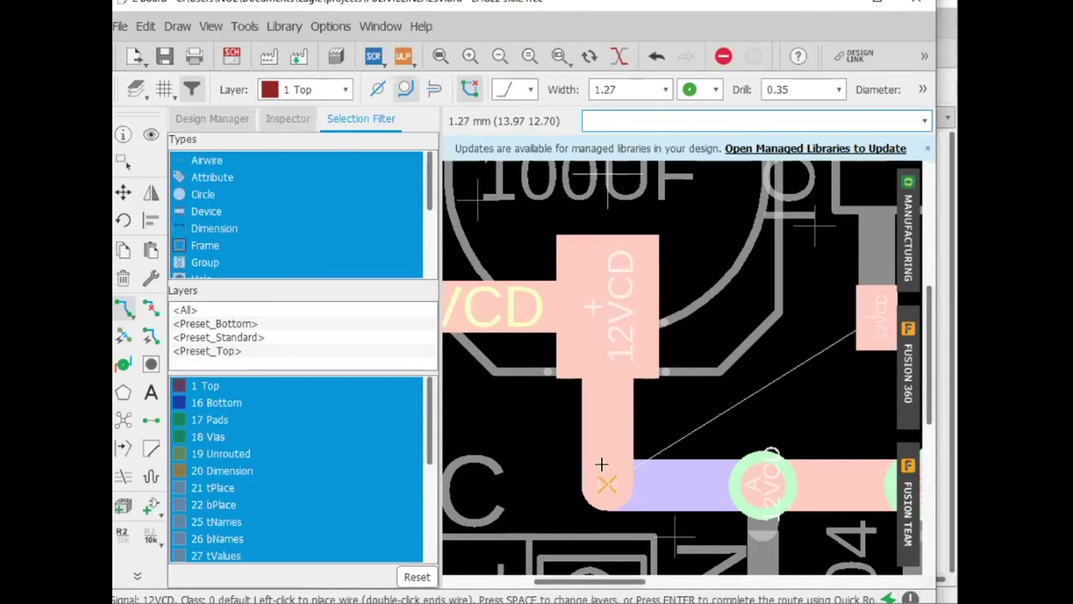
{"action": "left_click", "coordinate": [601, 466]}
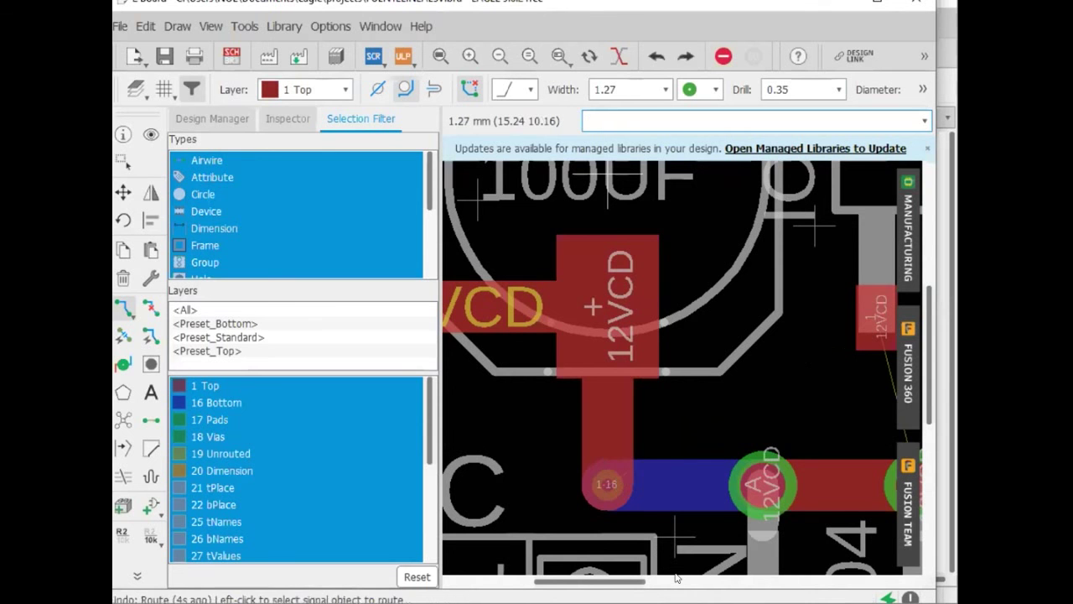
- Undo the 12VCD routing and via between D1 and C1
{"action": "key", "text": "ctrl+z"}
{"action": "key", "text": "ctrl+z"}
{"action": "key", "text": "ctrl+z"}
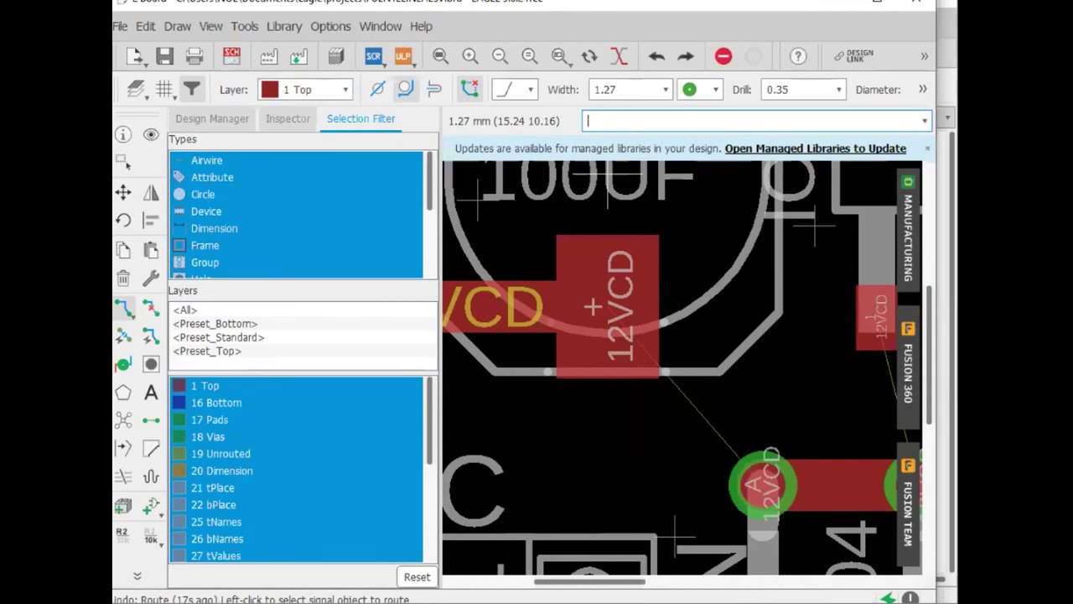
- Route 12VCD with 1.27 mm top-layer traces from C1's positive pad to D1's upper pad and from the 7805DT's 12VCD pad to the diode connection
{"action": "left_click_drag", "start_coordinate": [595, 581], "coordinate": [652, 578]}
{"action": "scroll", "coordinate": [655, 512], "scroll_direction": "down", "scroll_amount": 6}
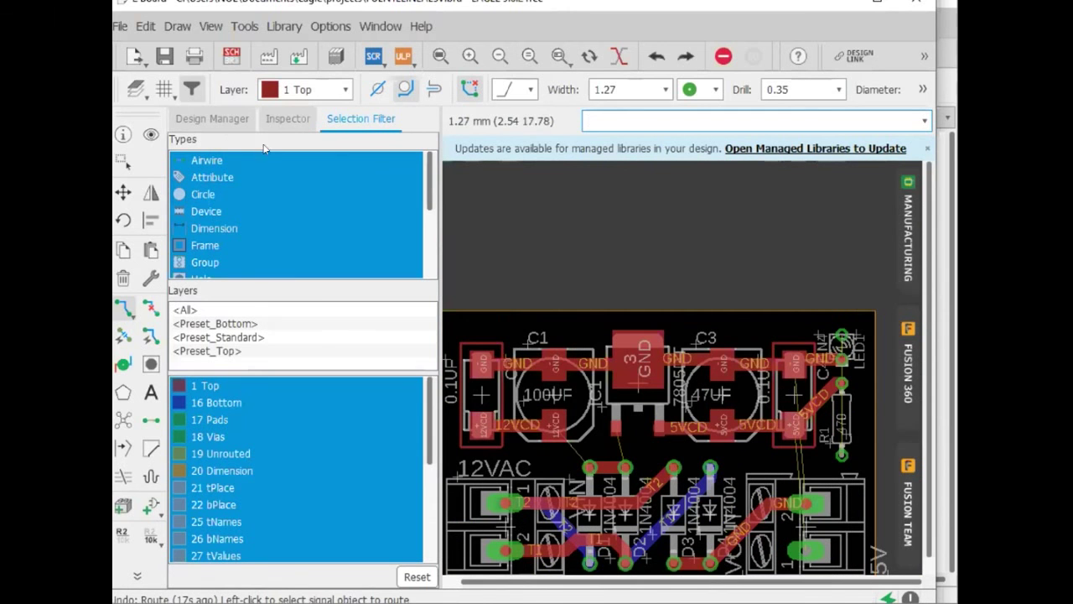
{"action": "left_click", "coordinate": [560, 423]}
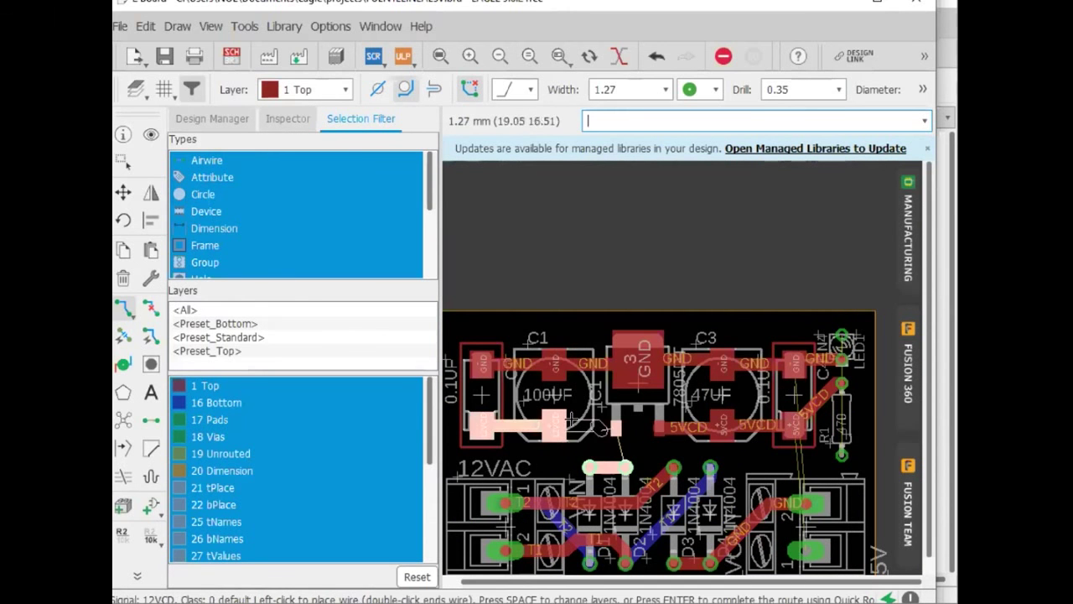
{"action": "scroll", "coordinate": [585, 463], "scroll_direction": "up", "scroll_amount": 3}
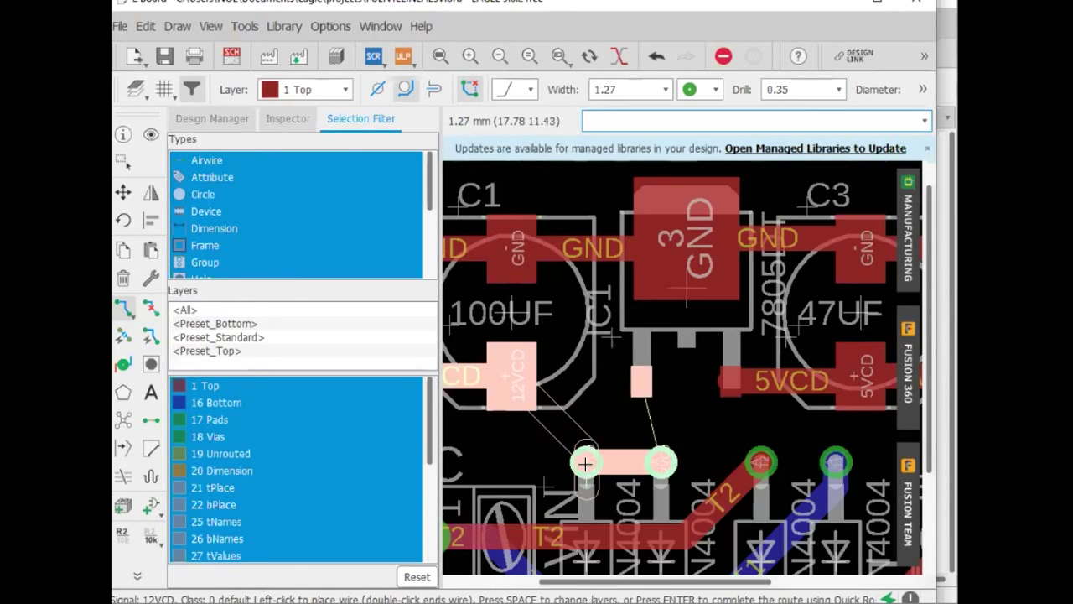
{"action": "left_click", "coordinate": [585, 463]}
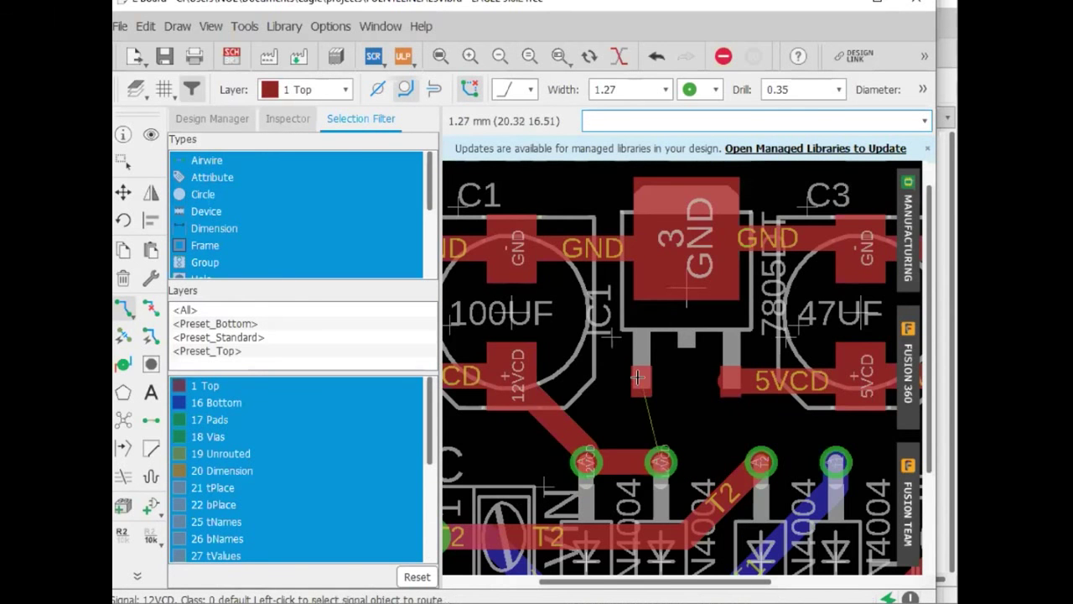
{"action": "left_click", "coordinate": [637, 377]}
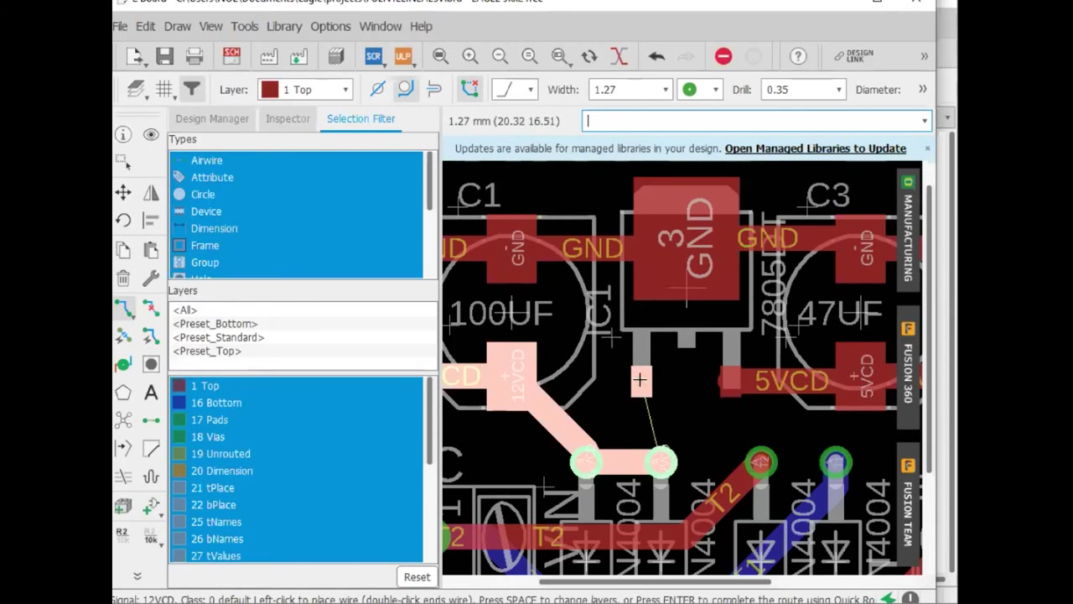
{"action": "left_click", "coordinate": [616, 457]}
{"action": "scroll", "coordinate": [714, 520], "scroll_direction": "down", "scroll_amount": 3}
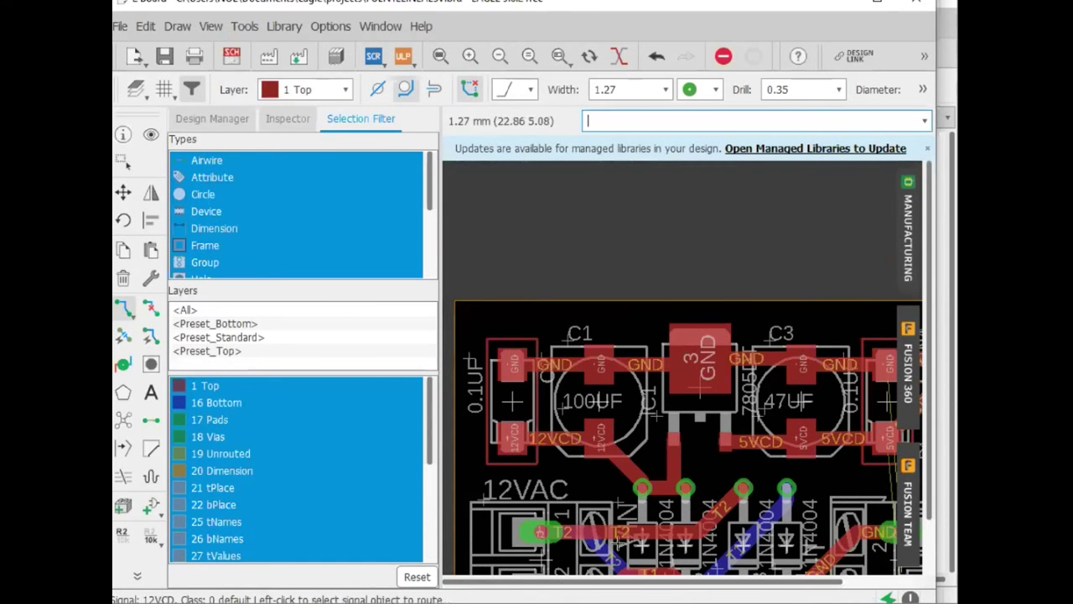
{"action": "left_click_drag", "start_coordinate": [528, 582], "coordinate": [608, 583]}
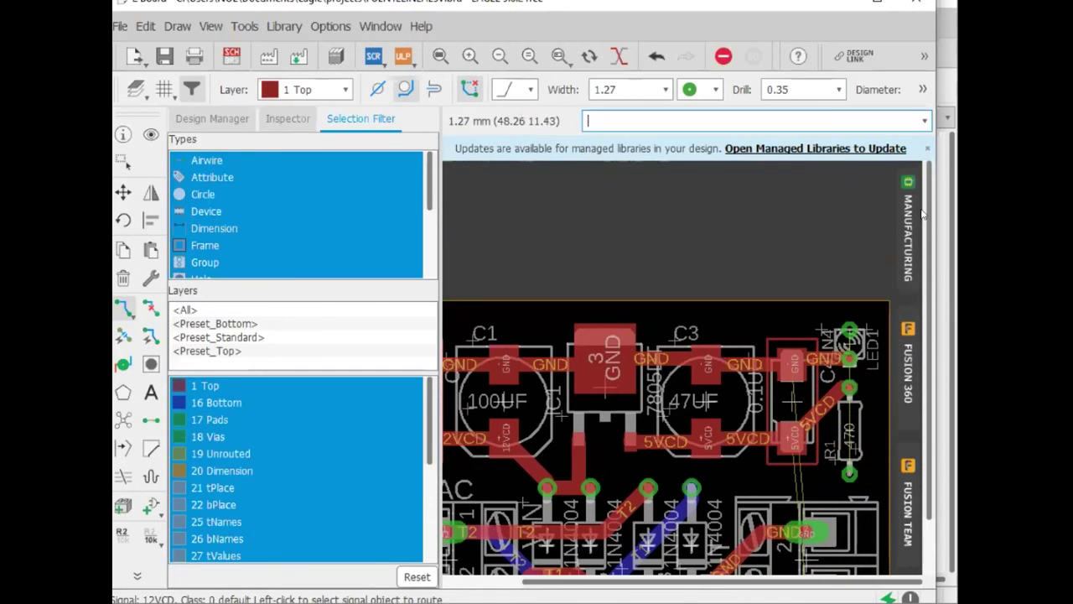
{"action": "left_click_drag", "start_coordinate": [929, 216], "coordinate": [928, 268]}
{"action": "scroll", "coordinate": [778, 557], "scroll_direction": "up", "scroll_amount": 2}
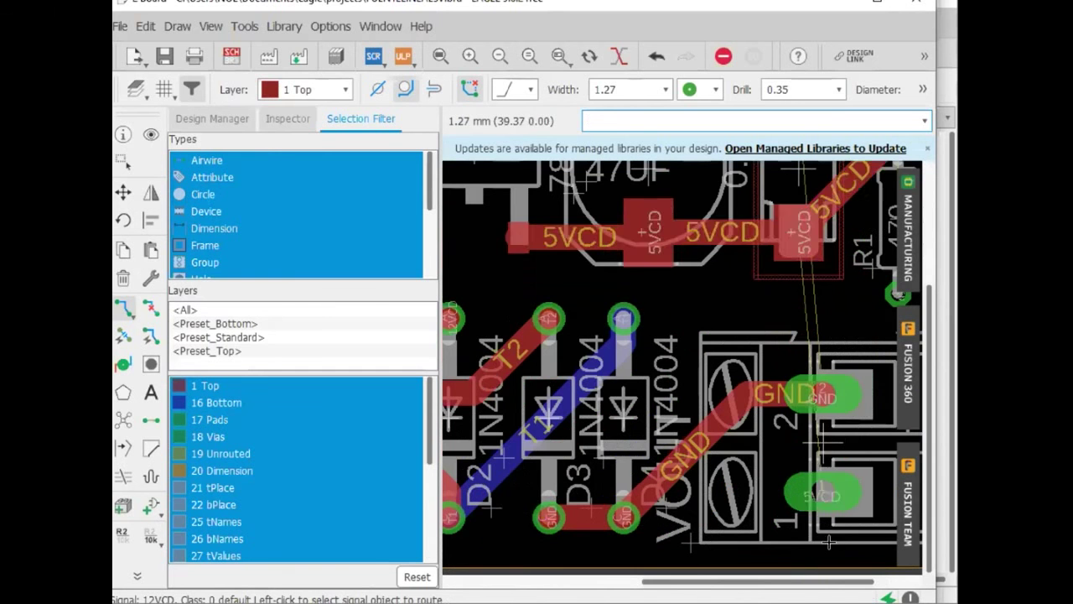
{"action": "left_click", "coordinate": [815, 486]}
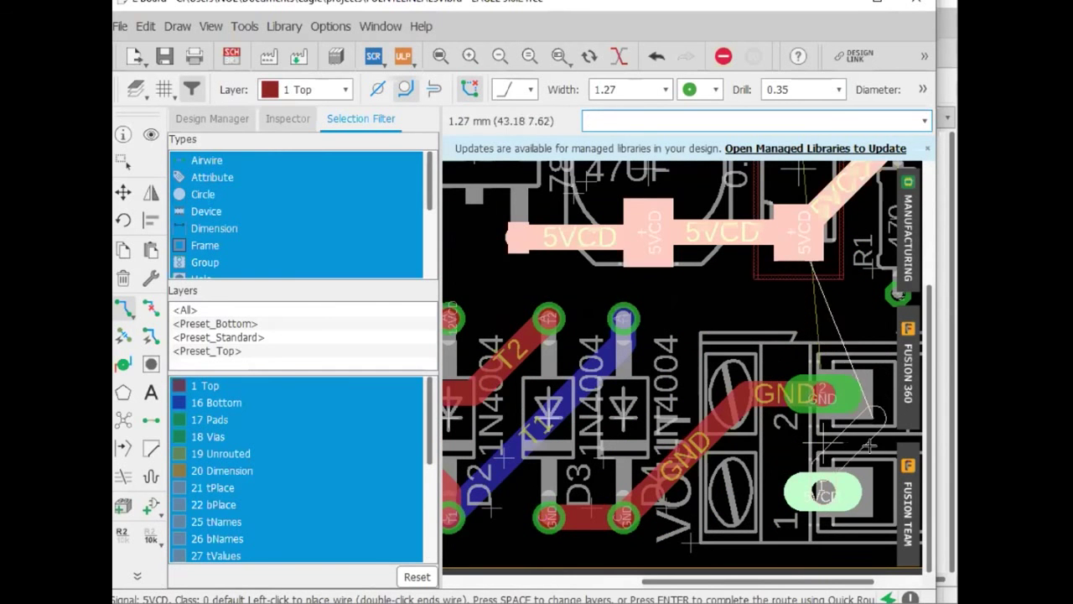
{"action": "scroll", "coordinate": [846, 435], "scroll_direction": "down", "scroll_amount": 2}
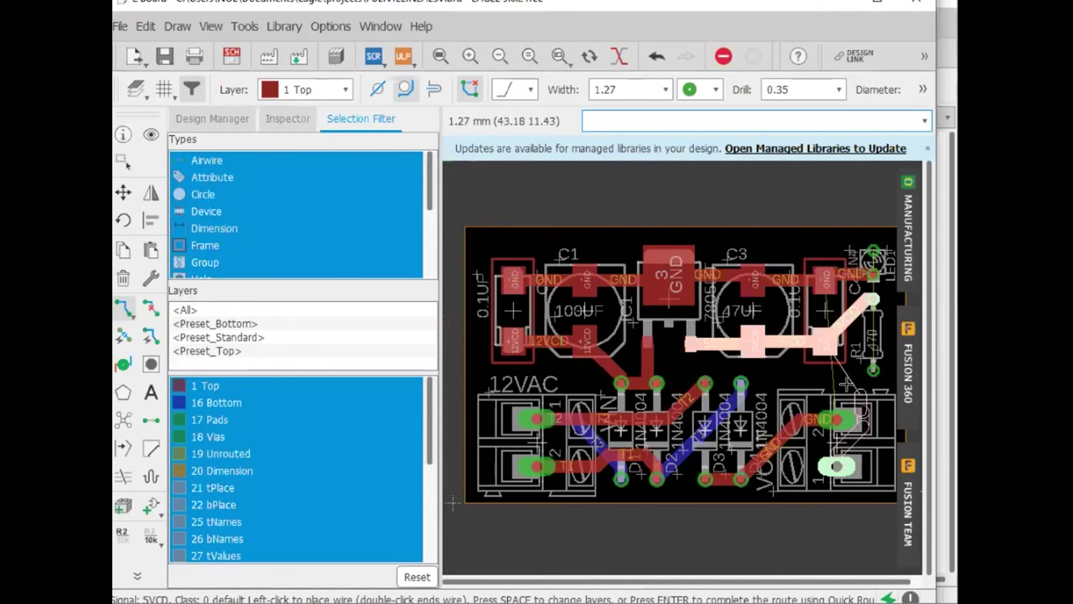
{"action": "key", "text": "Escape"}
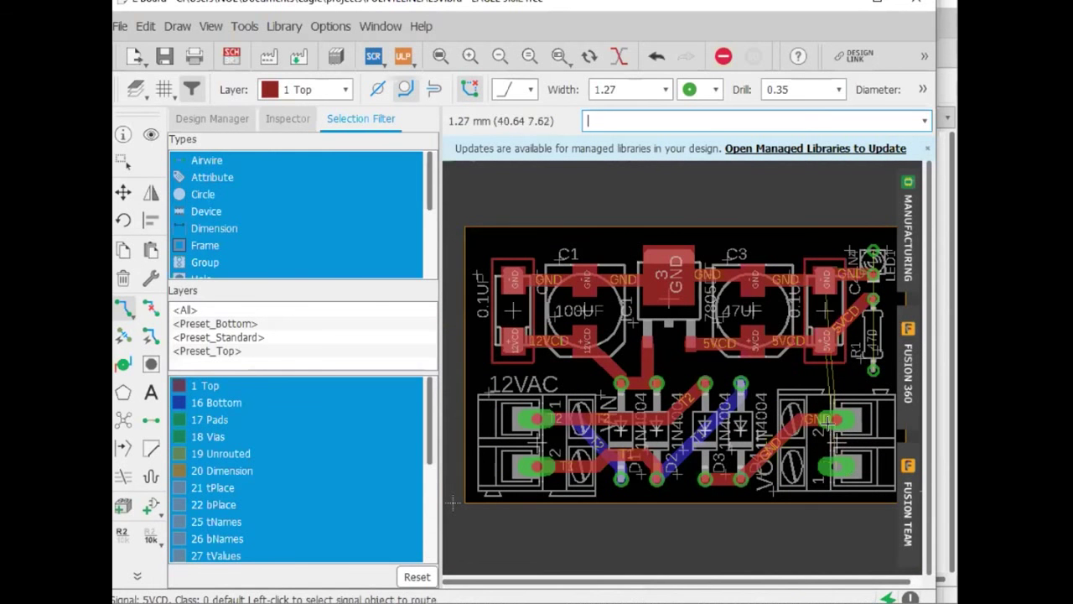
- Route 5VCD on layer 16 Bottom from output terminal 1 to just above the connector, and switch the ongoing route to layer 1 Top
{"action": "left_click", "coordinate": [317, 93]}
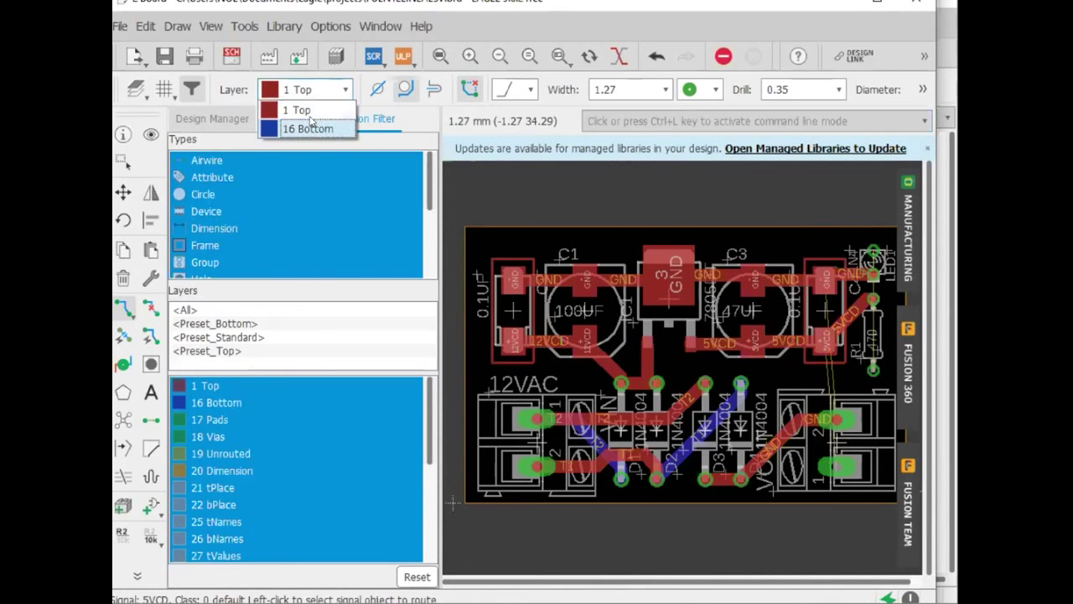
{"action": "left_click", "coordinate": [308, 128]}
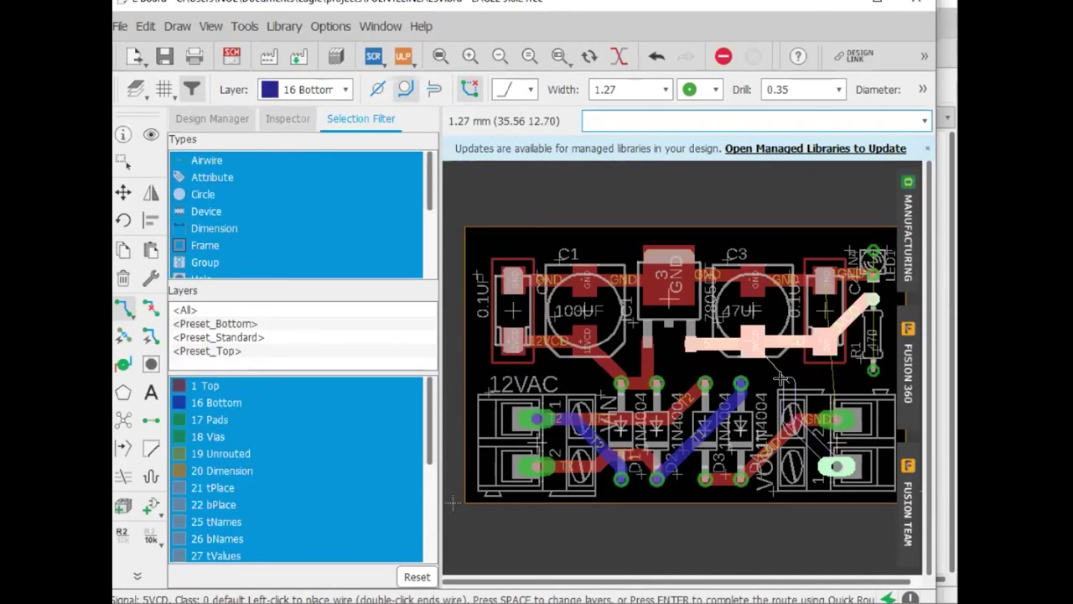
{"action": "scroll", "coordinate": [780, 368], "scroll_direction": "up", "scroll_amount": 5}
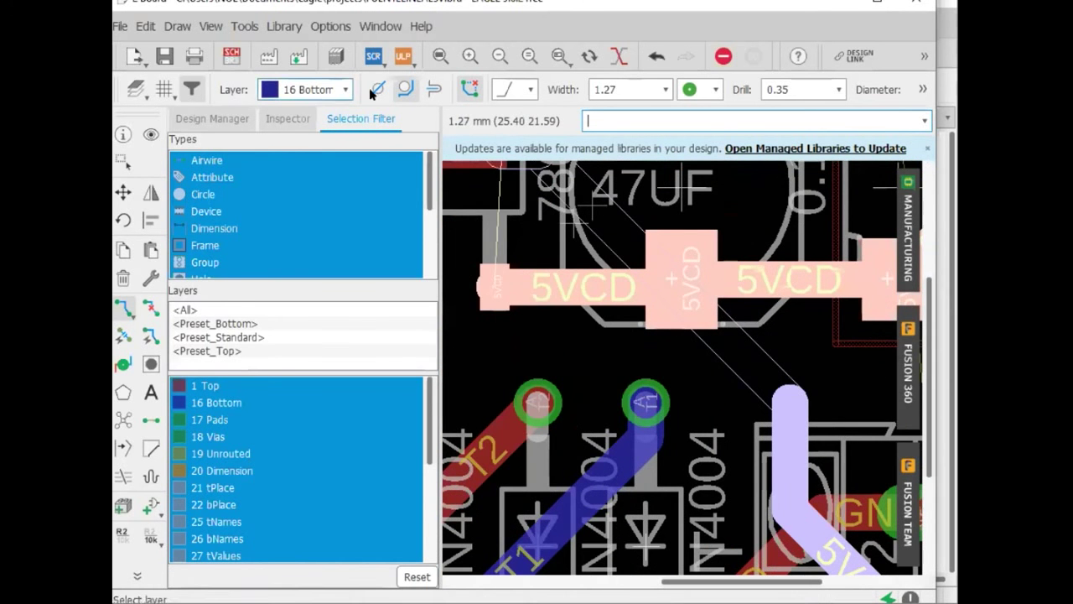
{"action": "left_click", "coordinate": [334, 90]}
{"action": "left_click", "coordinate": [312, 122]}
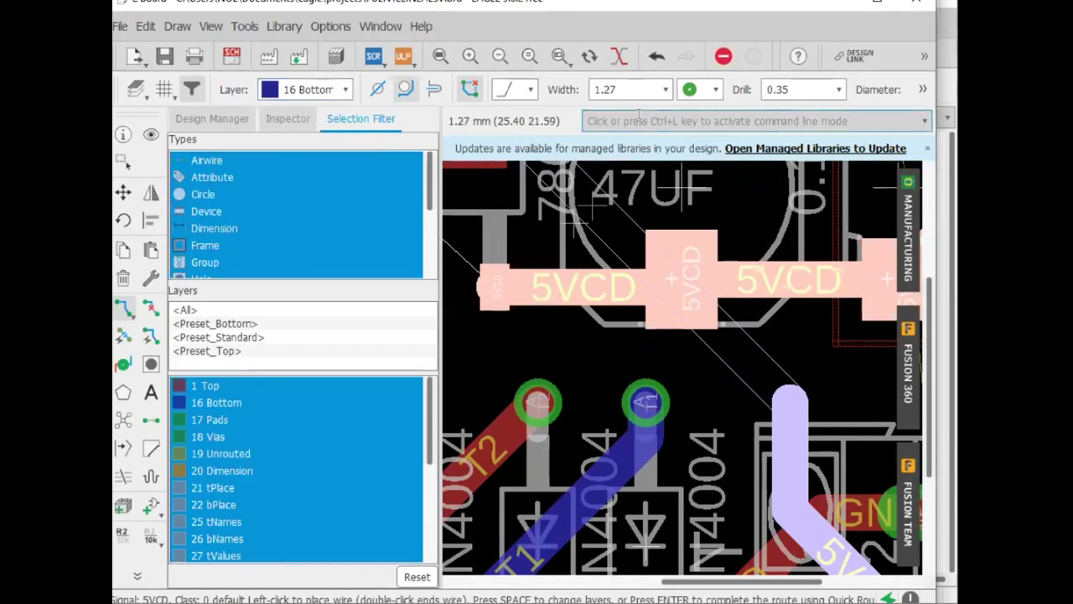
- Set the drill of the 5VCD route's via to 0.6
{"action": "left_click", "coordinate": [713, 90]}
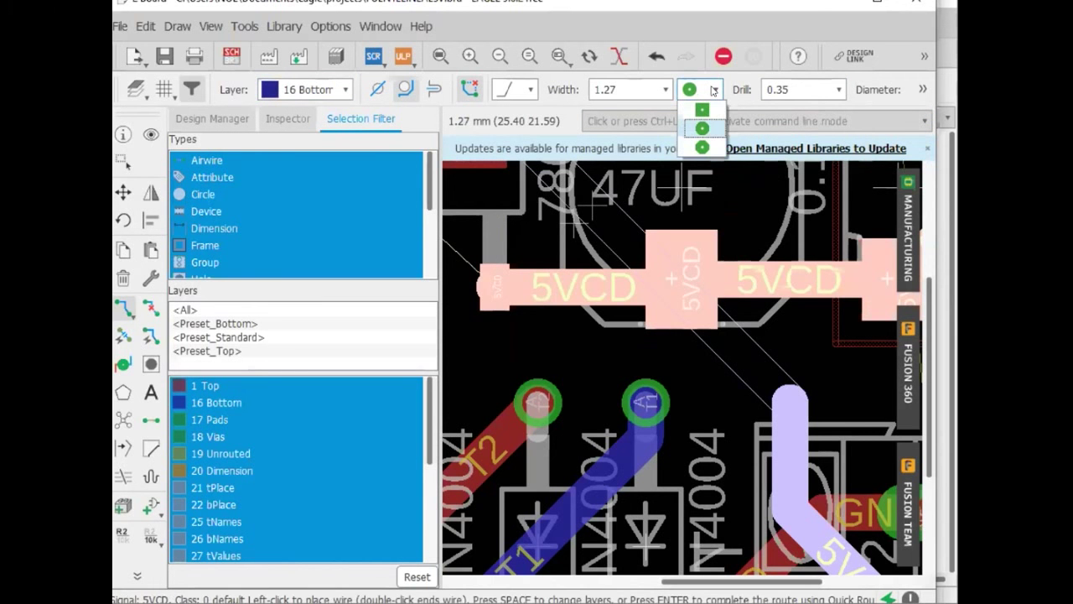
{"action": "left_click", "coordinate": [713, 90]}
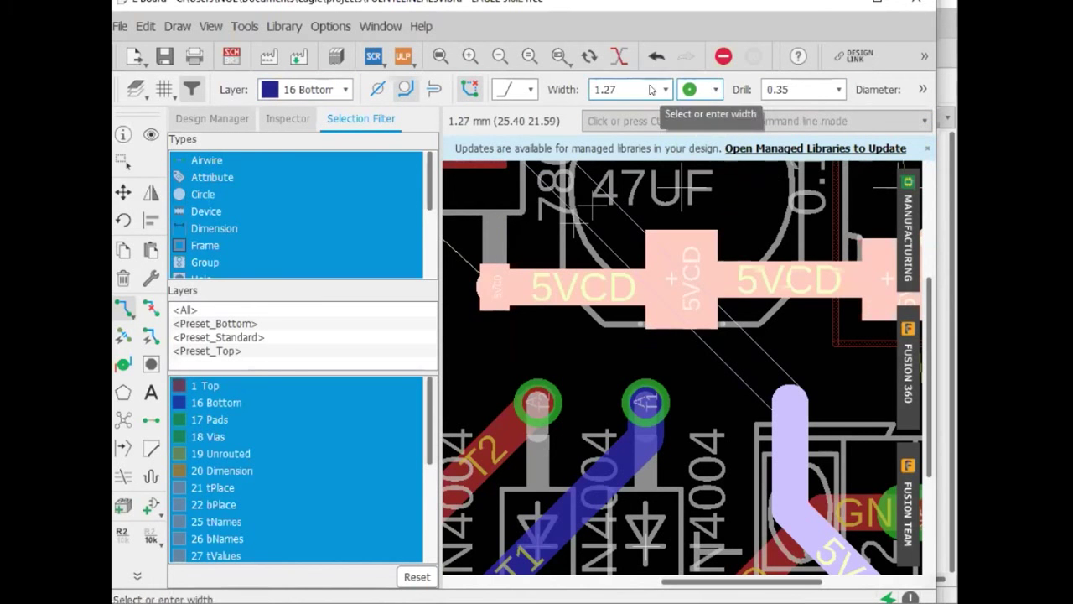
{"action": "left_click", "coordinate": [839, 90]}
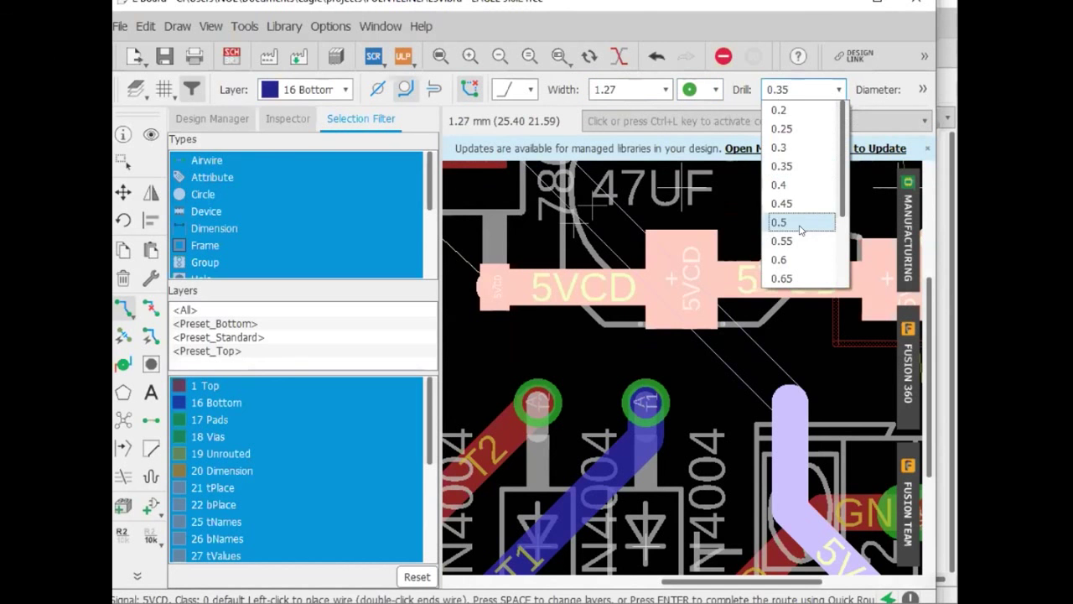
{"action": "left_click", "coordinate": [826, 223]}
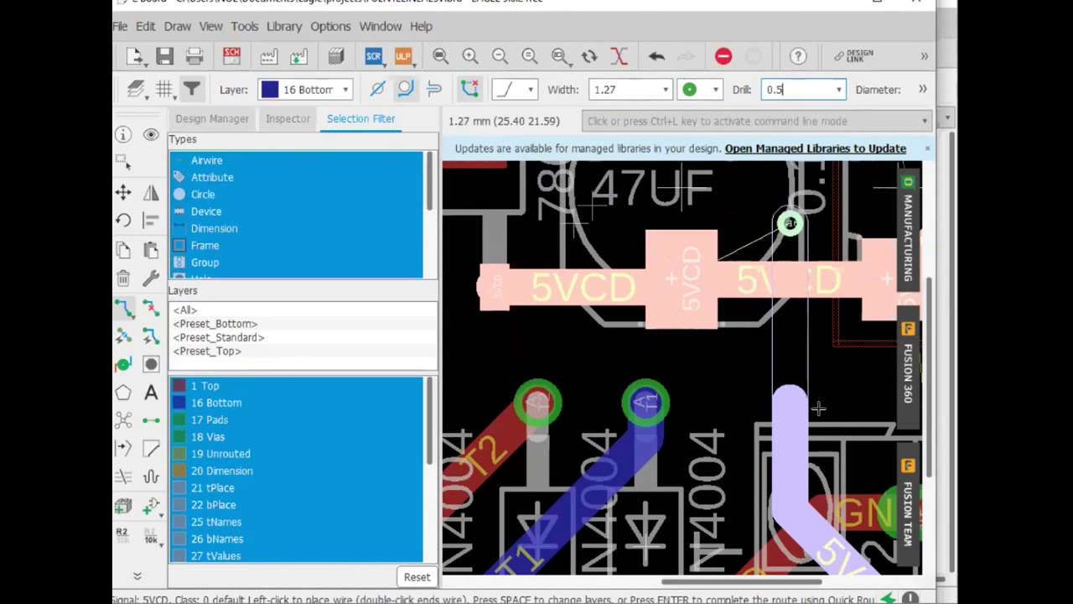
{"action": "left_click", "coordinate": [839, 90]}
{"action": "scroll", "coordinate": [805, 267], "scroll_direction": "down", "scroll_amount": 2}
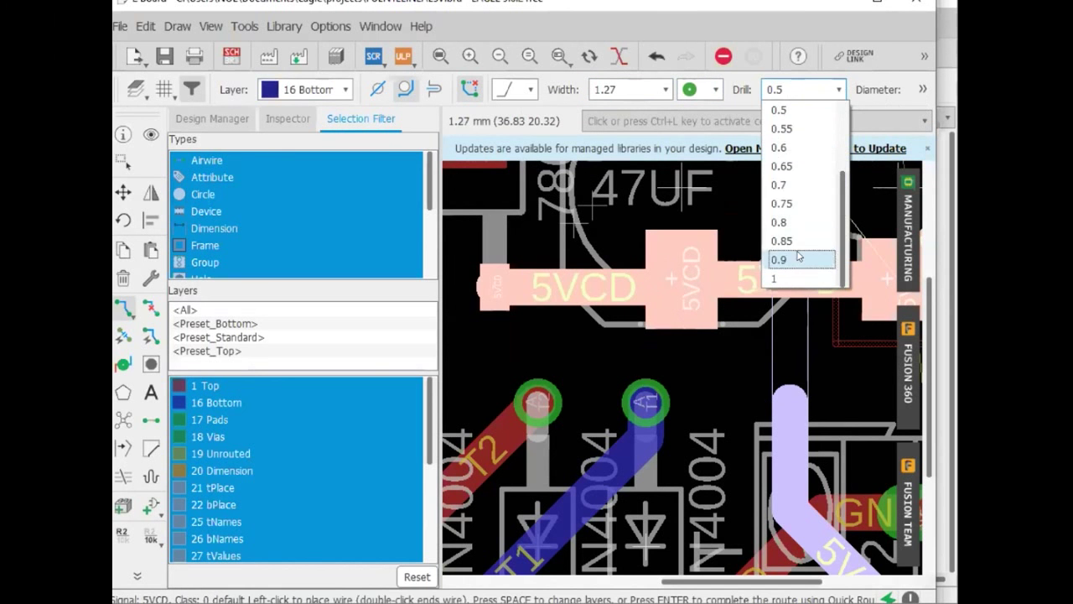
{"action": "left_click", "coordinate": [792, 147]}
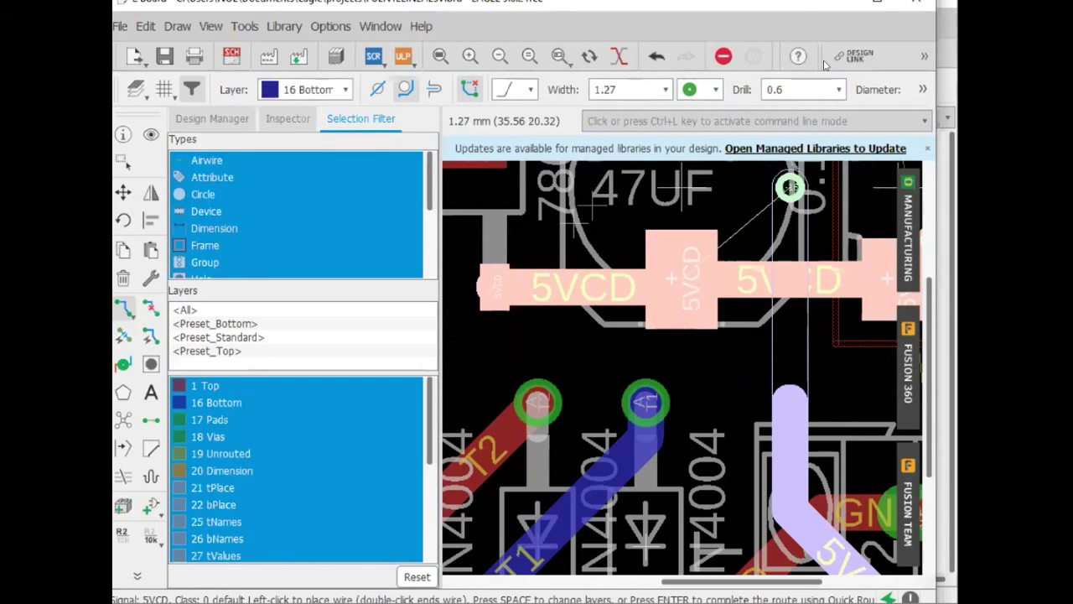
- Set the via drill to 0.7 and finish the 5VCD route with a via above the output connector and a top-layer trace to the C3–C4 trace
{"action": "left_click", "coordinate": [835, 88]}
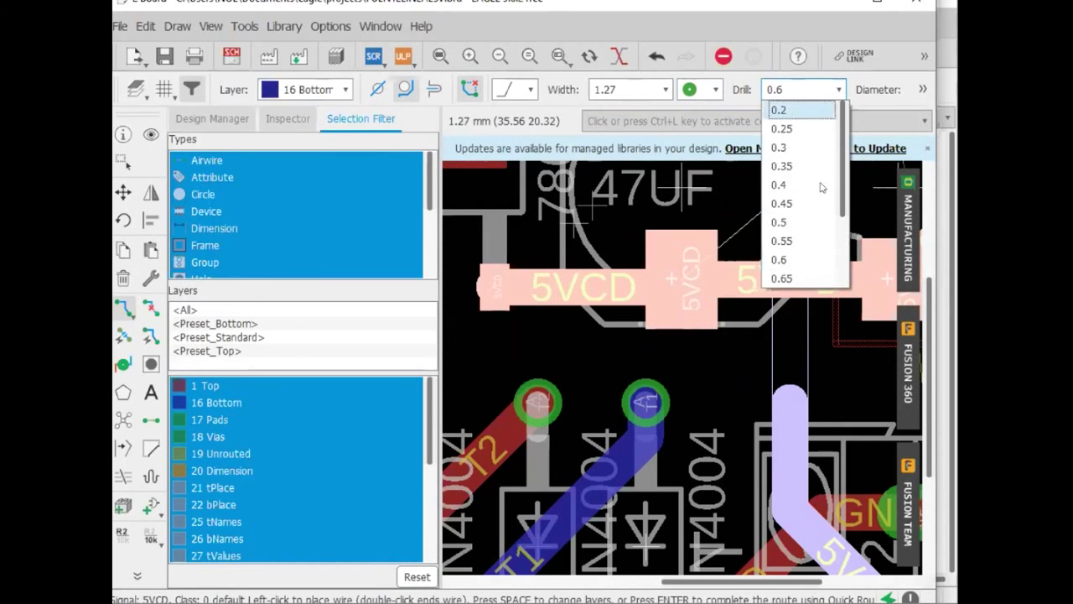
{"action": "scroll", "coordinate": [817, 251], "scroll_direction": "down", "scroll_amount": 2}
{"action": "left_click", "coordinate": [788, 185]}
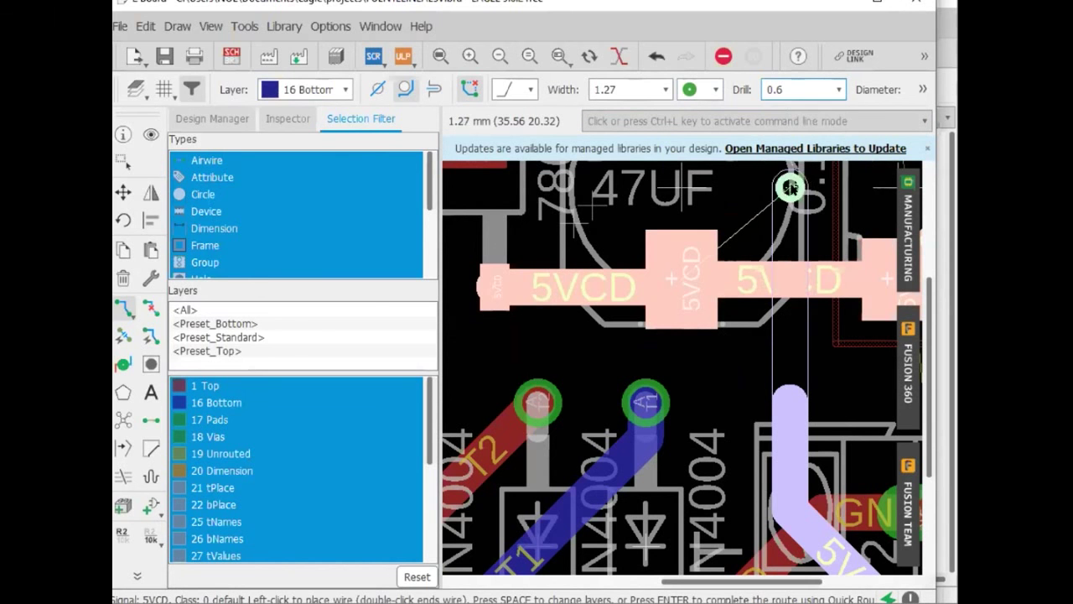
{"action": "key", "text": "space"}
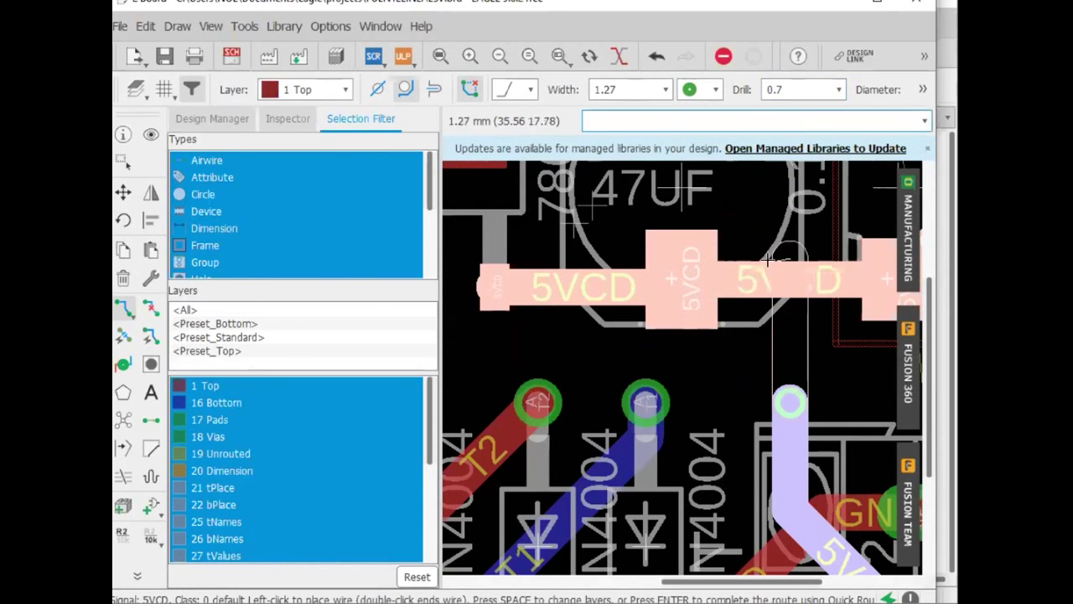
{"action": "left_click", "coordinate": [775, 270]}
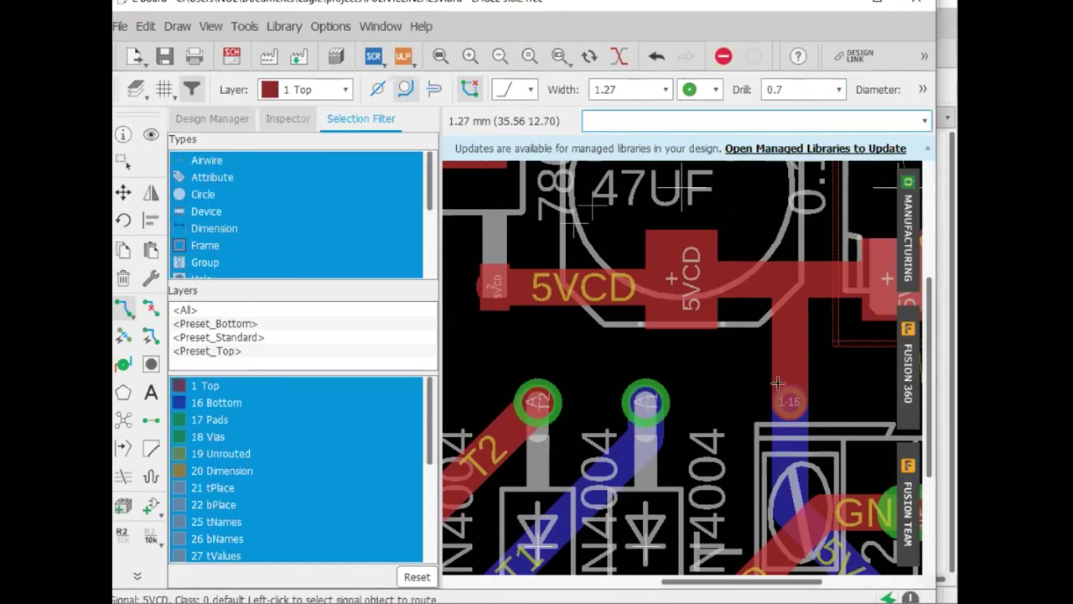
- Route GND on layer 16 Bottom with a 1.27 mm trace from LED1's GND pad down to output terminal 2
{"action": "scroll", "coordinate": [780, 402], "scroll_direction": "up", "scroll_amount": 3}
{"action": "scroll", "coordinate": [780, 388], "scroll_direction": "down", "scroll_amount": 4}
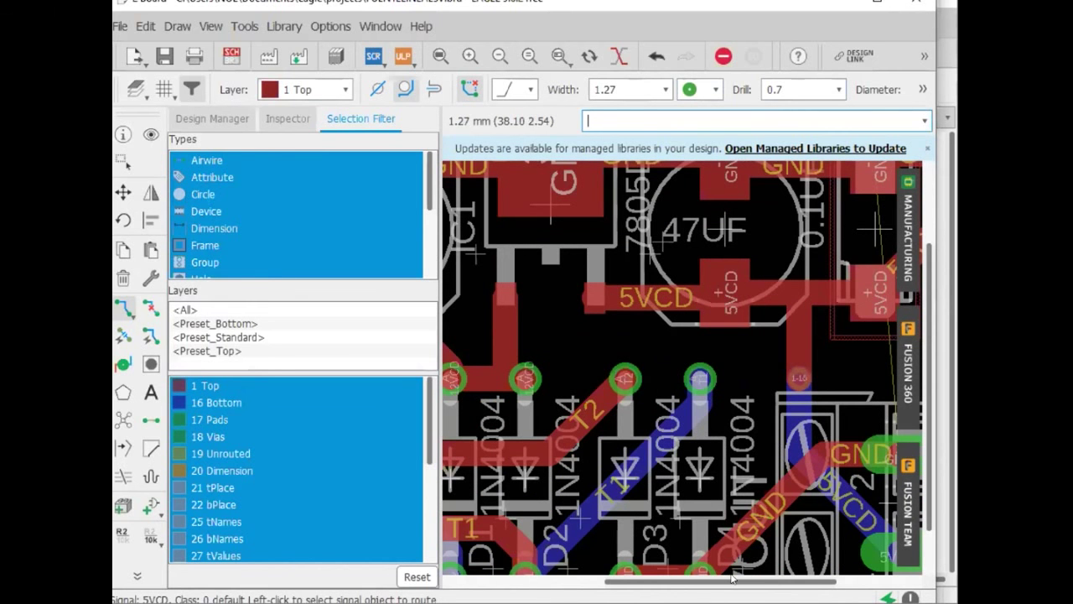
{"action": "left_click_drag", "start_coordinate": [730, 578], "coordinate": [800, 579]}
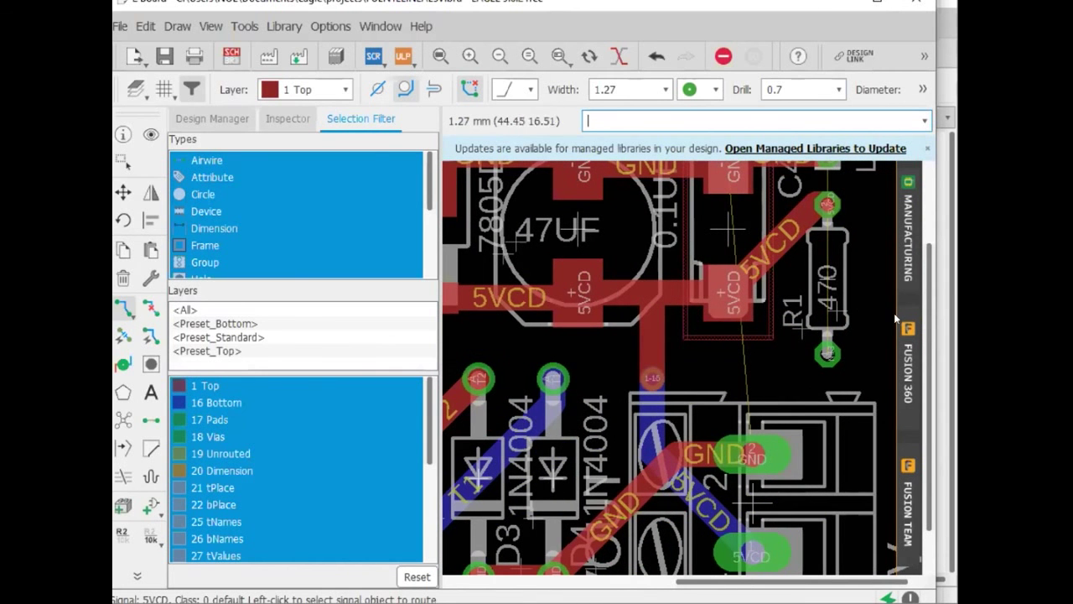
{"action": "scroll", "coordinate": [835, 377], "scroll_direction": "down", "scroll_amount": 2}
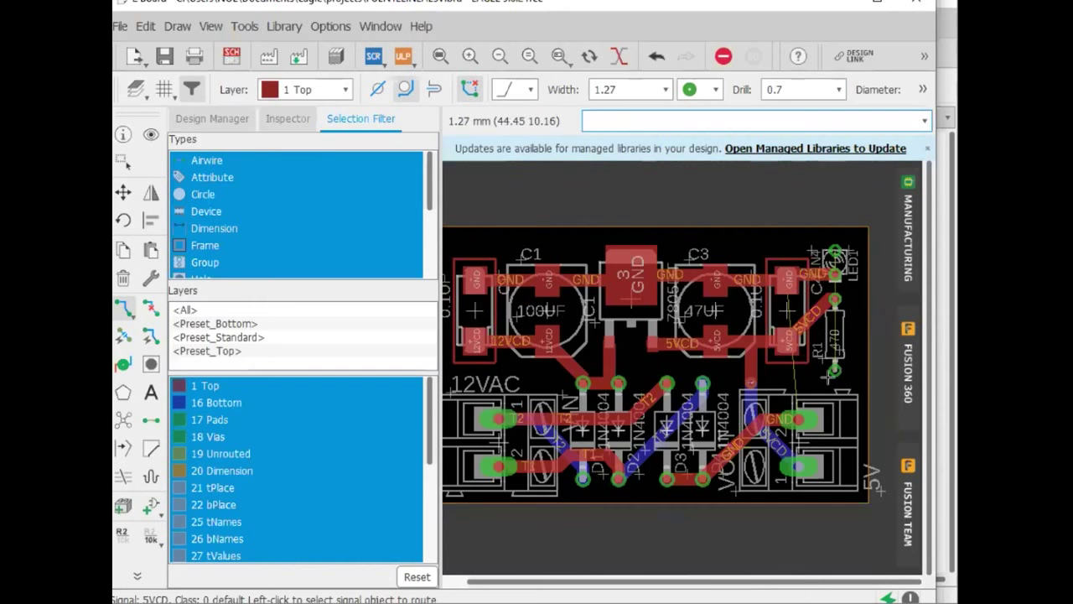
{"action": "scroll", "coordinate": [786, 312], "scroll_direction": "up", "scroll_amount": 5}
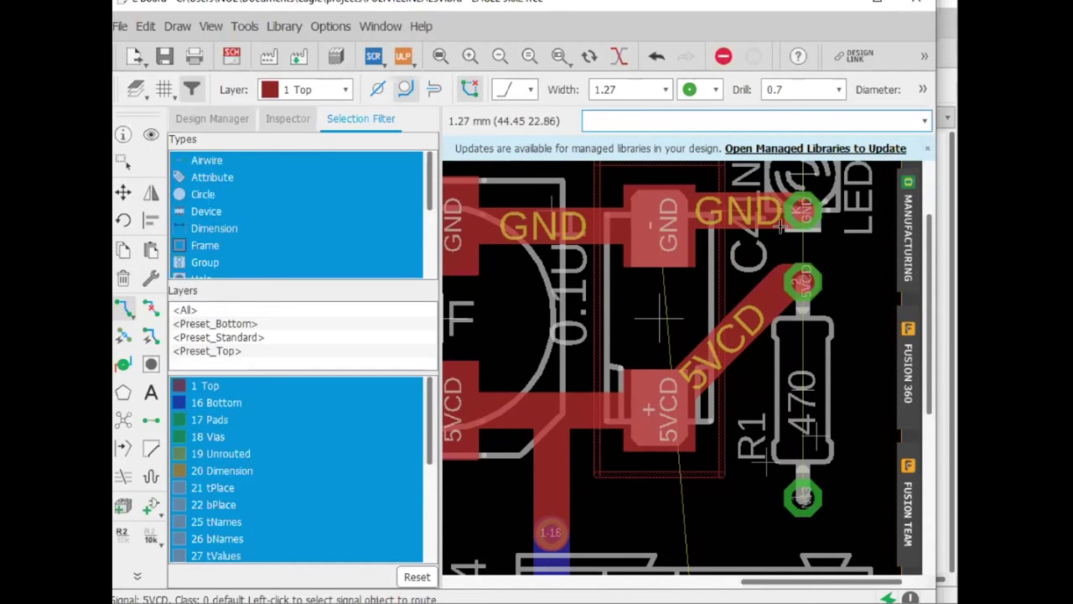
{"action": "left_click", "coordinate": [285, 90]}
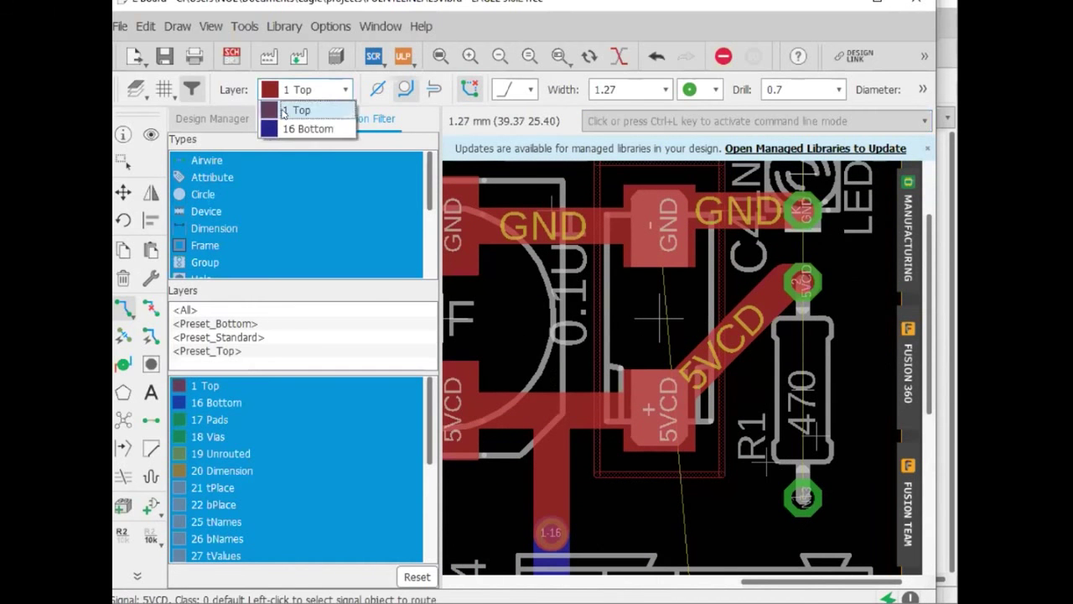
{"action": "left_click", "coordinate": [282, 130]}
{"action": "left_click", "coordinate": [803, 210]}
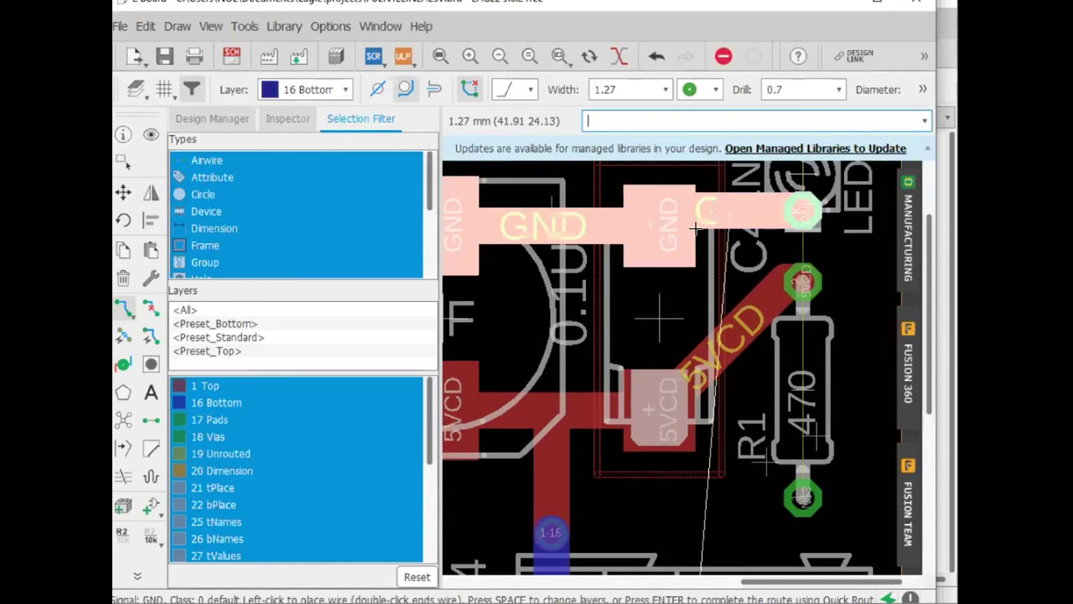
{"action": "left_click", "coordinate": [726, 356]}
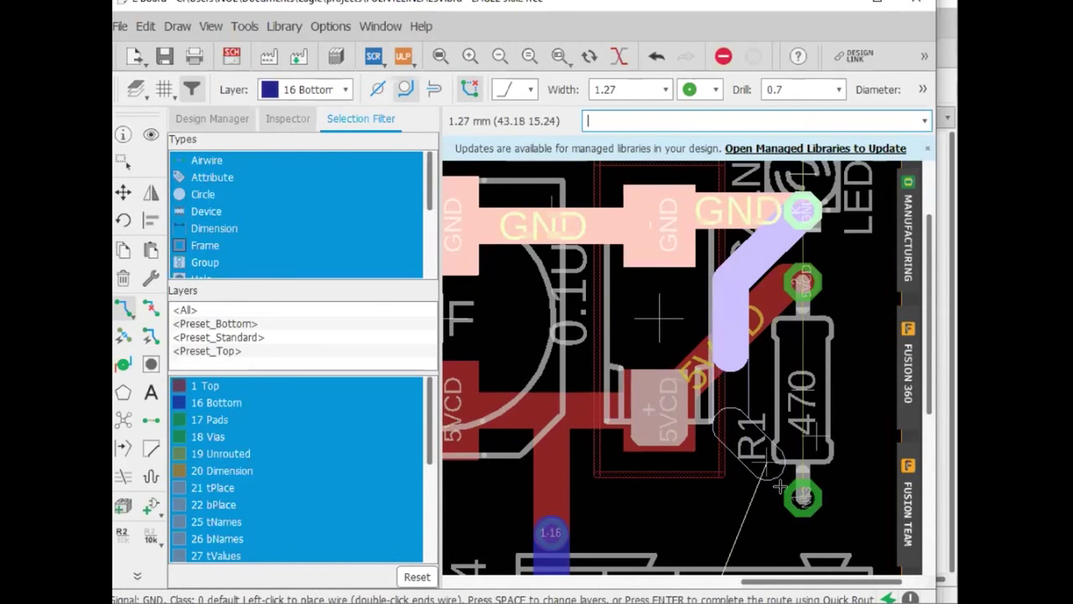
{"action": "scroll", "coordinate": [741, 482], "scroll_direction": "down", "scroll_amount": 2}
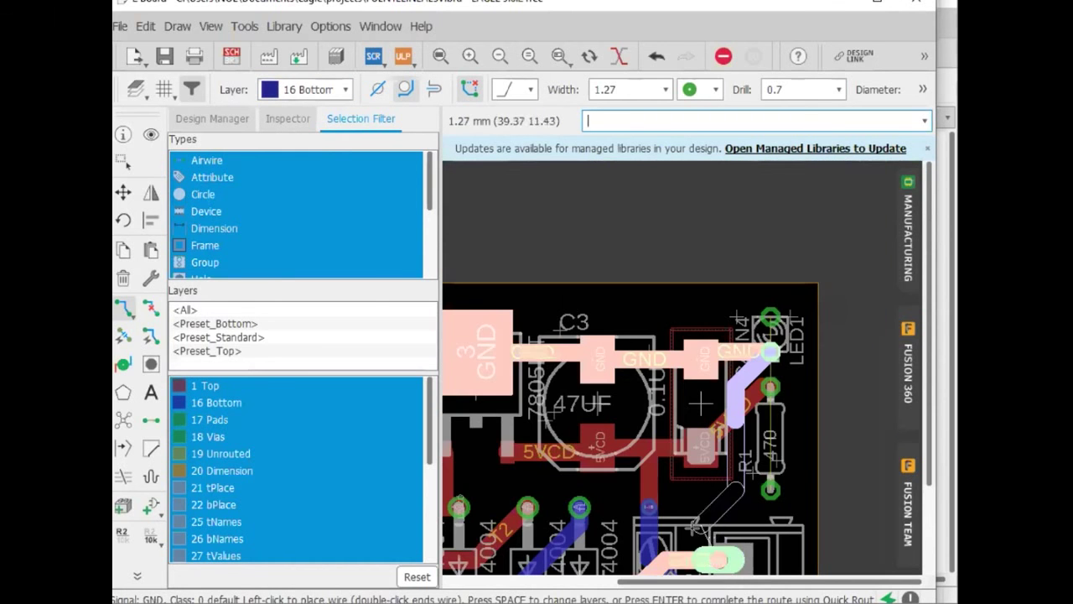
{"action": "left_click", "coordinate": [718, 557]}
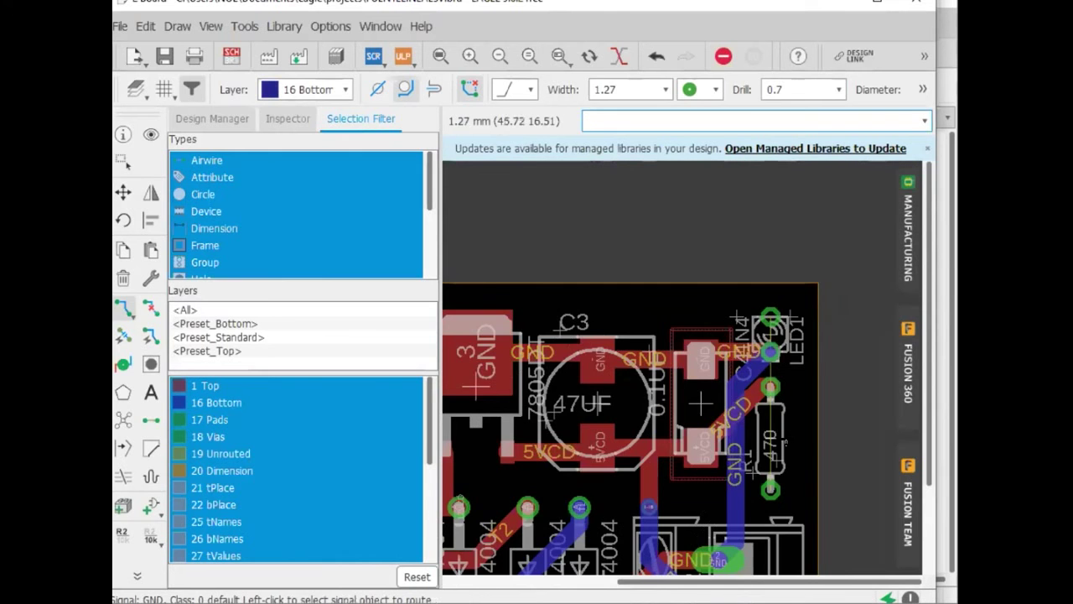
- Route N$3 on the bottom layer from LED1's upper pad around the outside of R1 to R1's lower pad
{"action": "scroll", "coordinate": [786, 443], "scroll_direction": "up", "scroll_amount": 2}
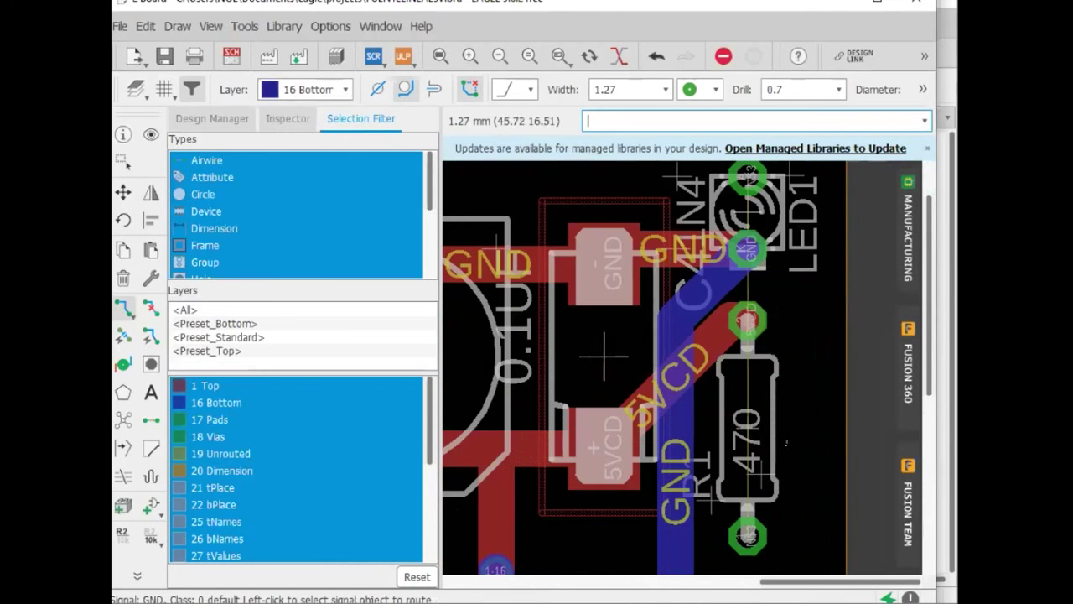
{"action": "left_click", "coordinate": [749, 175]}
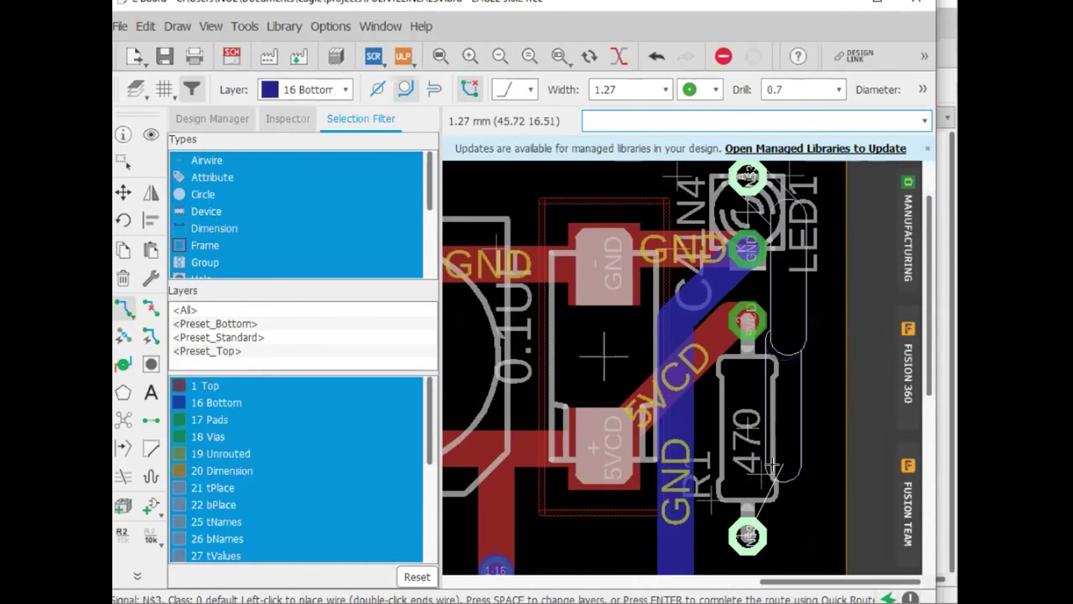
{"action": "left_click", "coordinate": [746, 533]}
{"action": "scroll", "coordinate": [777, 498], "scroll_direction": "down", "scroll_amount": 2}
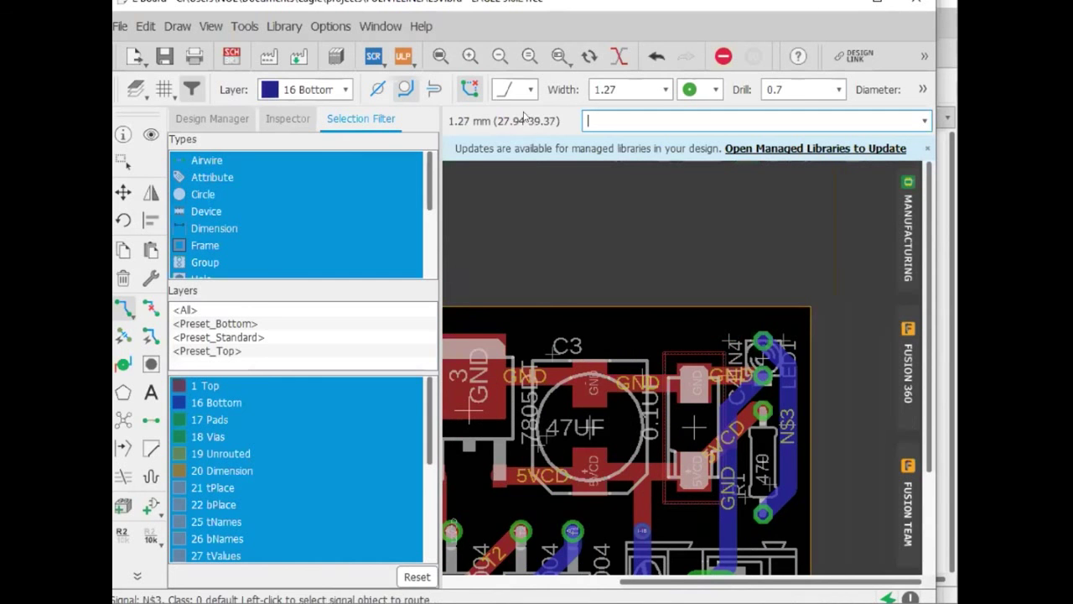
{"action": "left_click", "coordinate": [440, 57]}
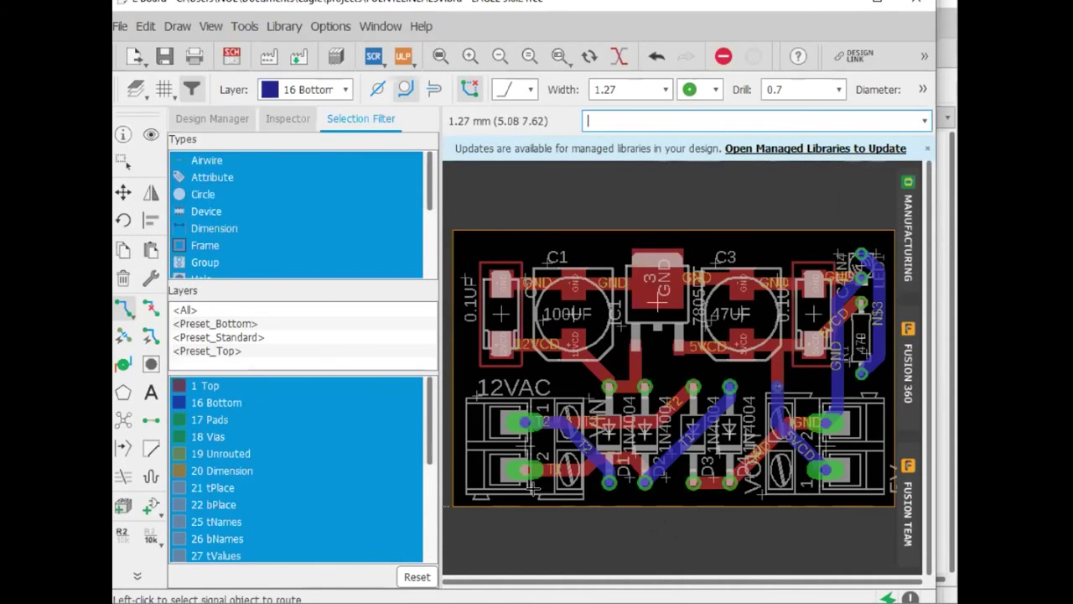
- Open the DRC settings and review the layer, clearance, distance, size, annular ring, shape, supply, mask and miscellaneous rules
{"action": "left_click", "coordinate": [130, 577]}
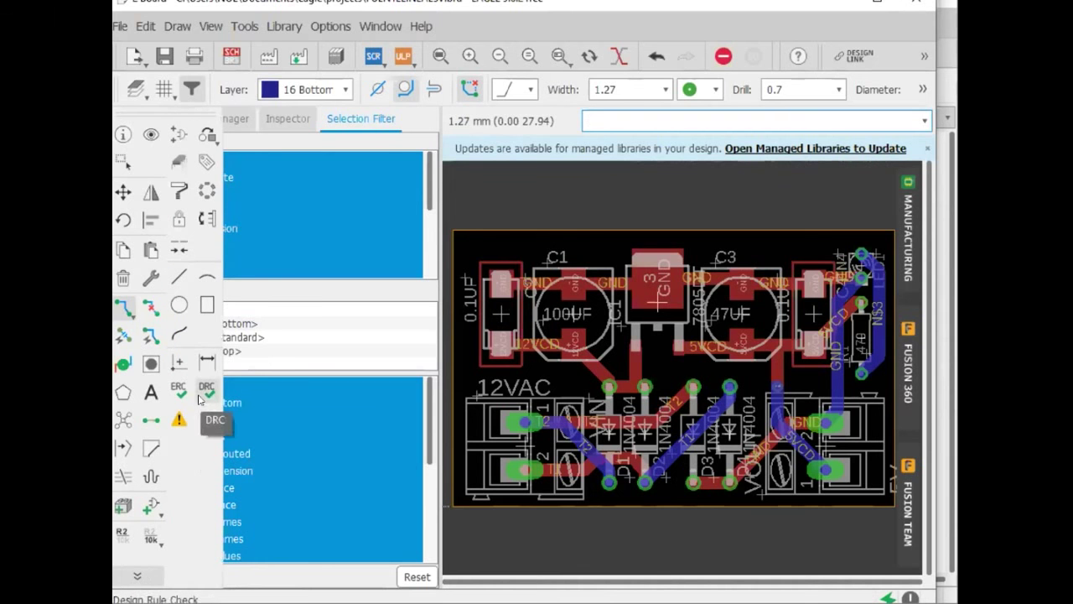
{"action": "left_click", "coordinate": [136, 575]}
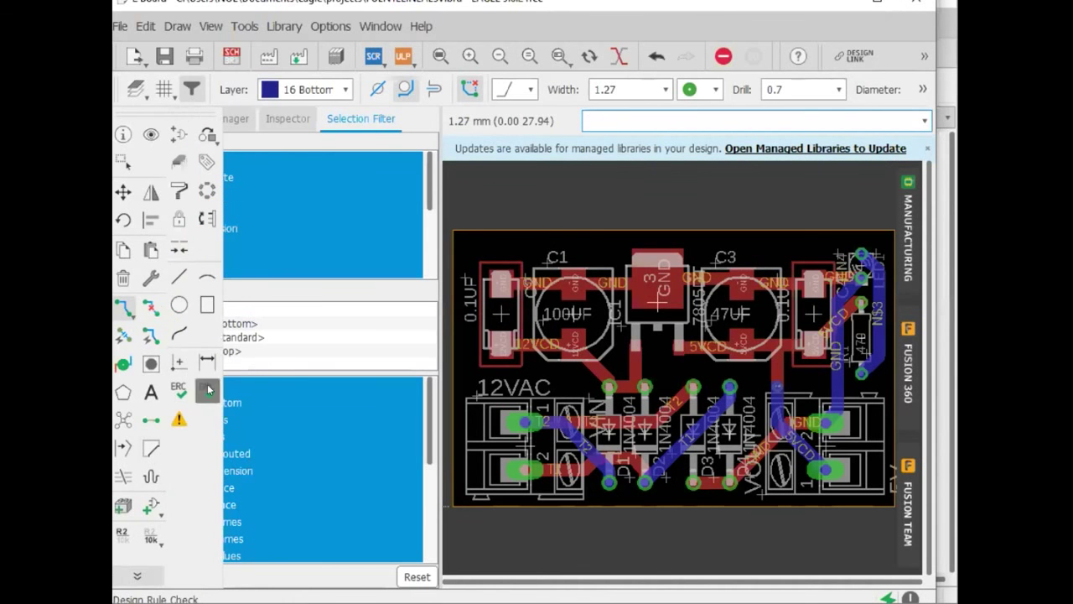
{"action": "left_click", "coordinate": [207, 390]}
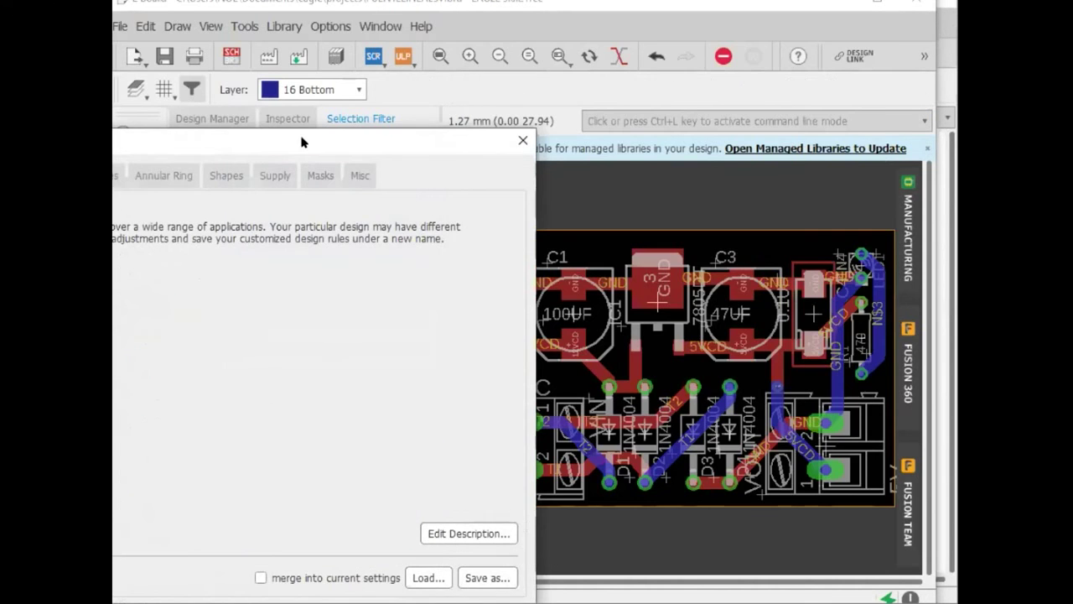
{"action": "left_click_drag", "start_coordinate": [296, 144], "coordinate": [648, 49]}
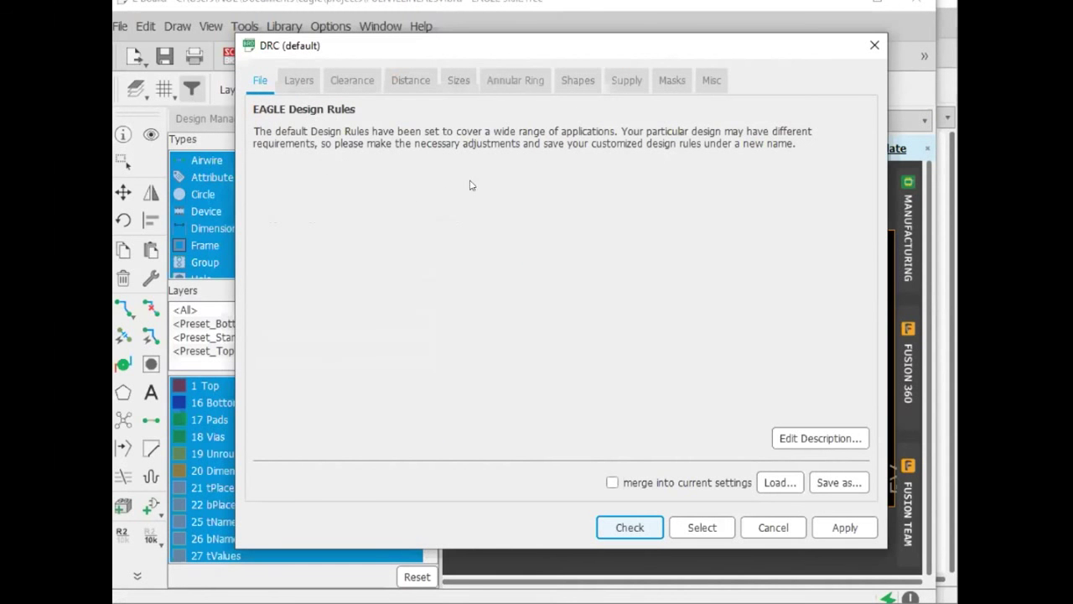
{"action": "left_click", "coordinate": [296, 82]}
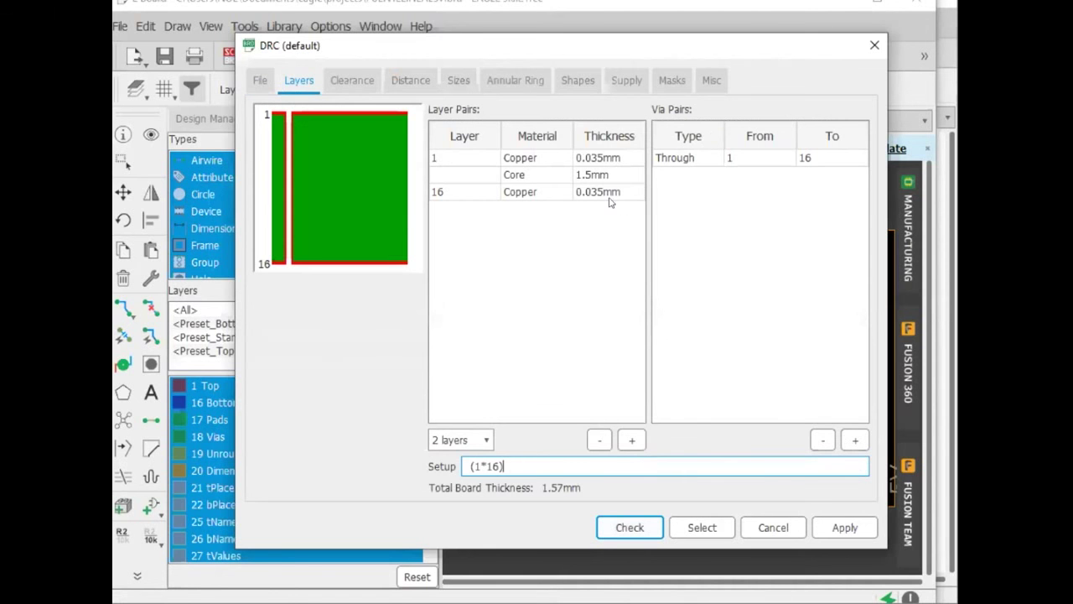
{"action": "left_click", "coordinate": [350, 81]}
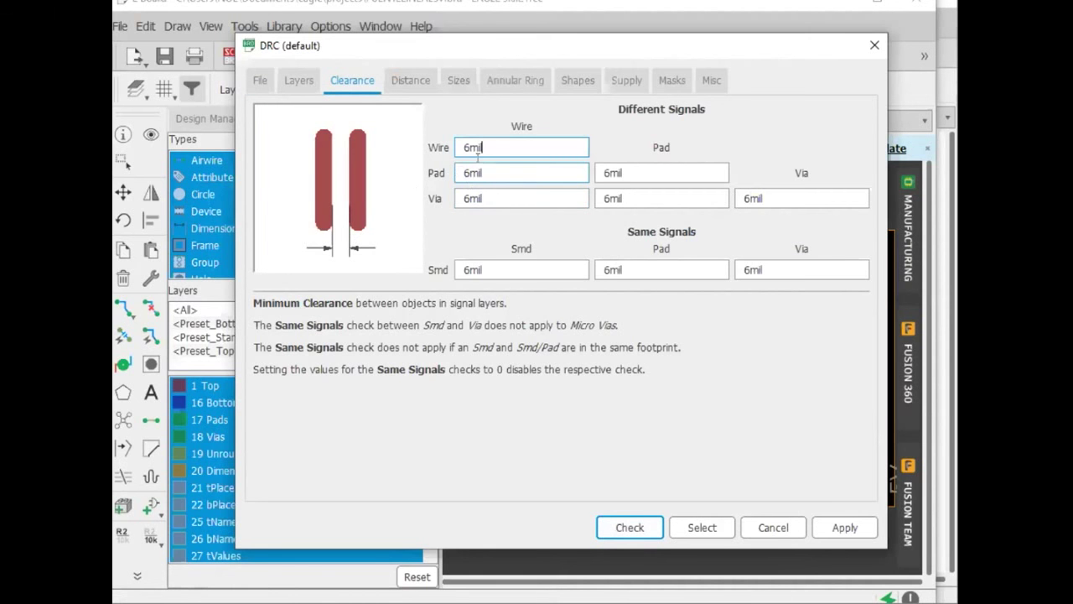
{"action": "left_click", "coordinate": [416, 85]}
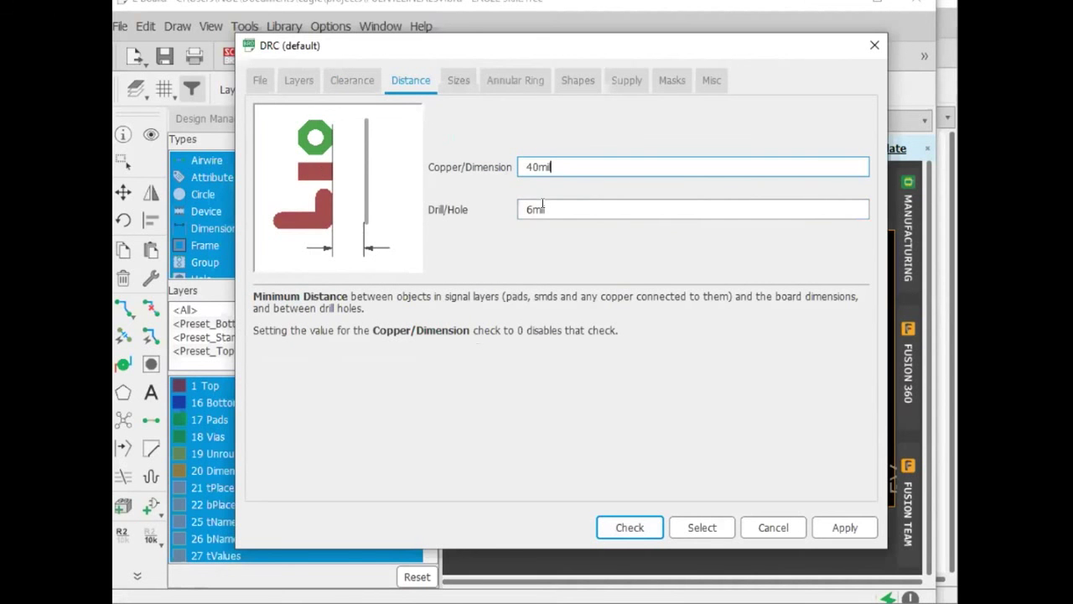
{"action": "left_click", "coordinate": [459, 80]}
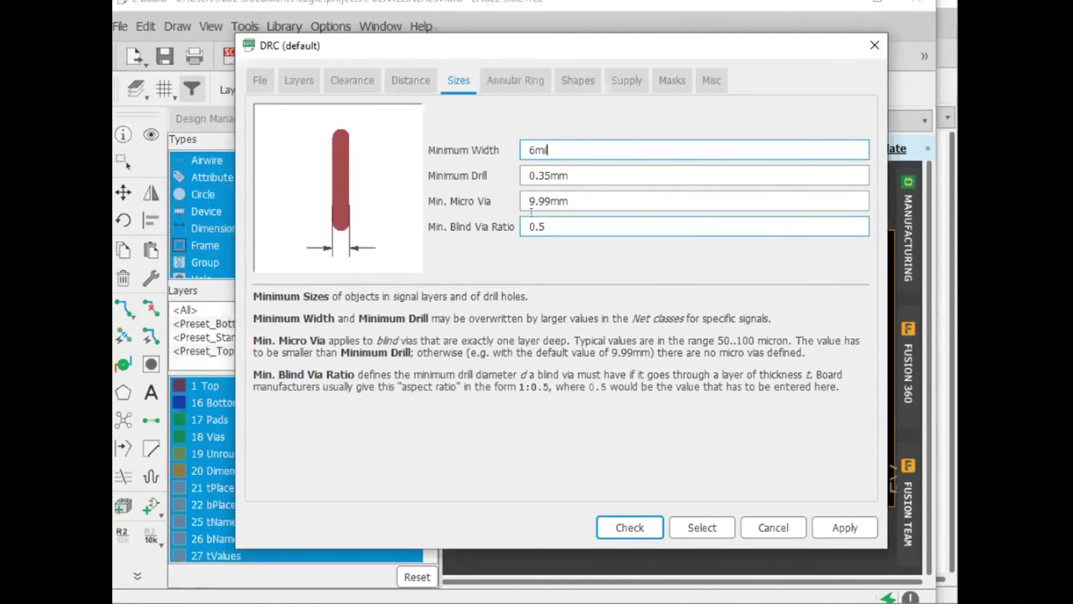
{"action": "left_click", "coordinate": [513, 83]}
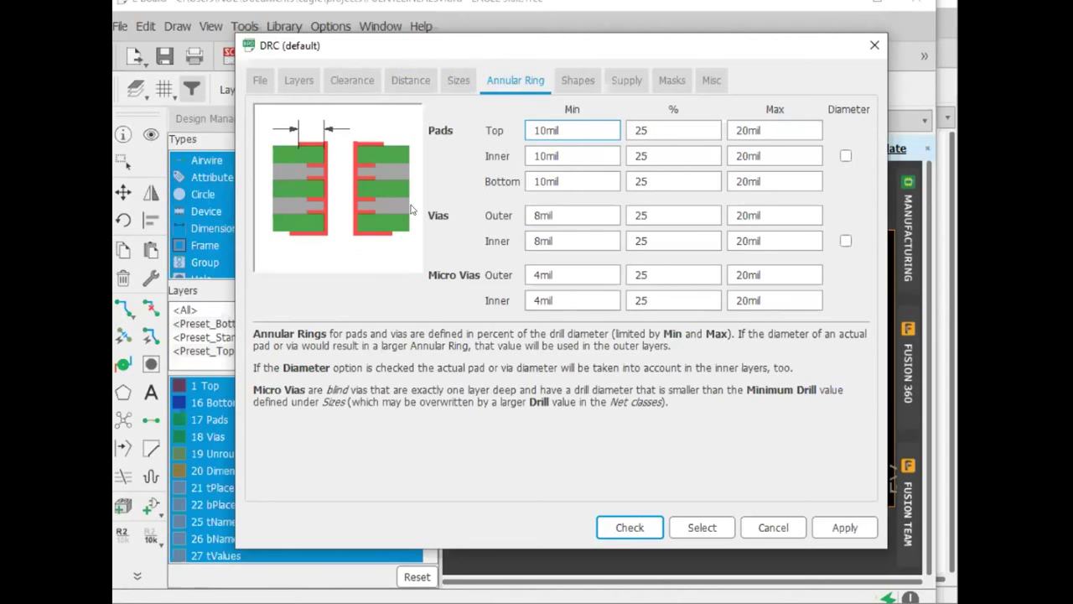
{"action": "left_click", "coordinate": [578, 84]}
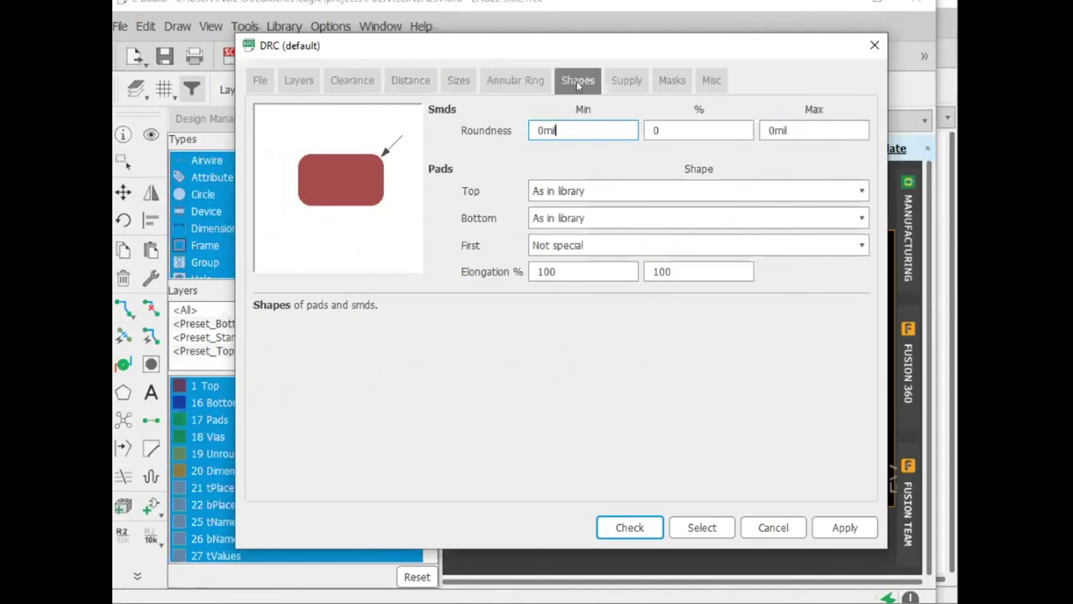
{"action": "left_click", "coordinate": [632, 85]}
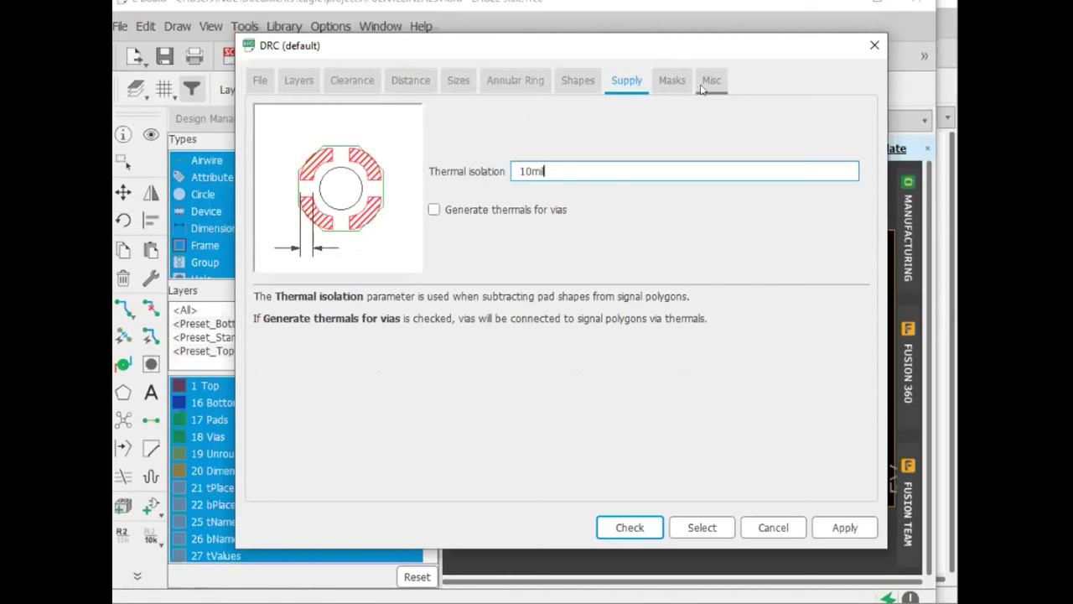
{"action": "left_click", "coordinate": [670, 84]}
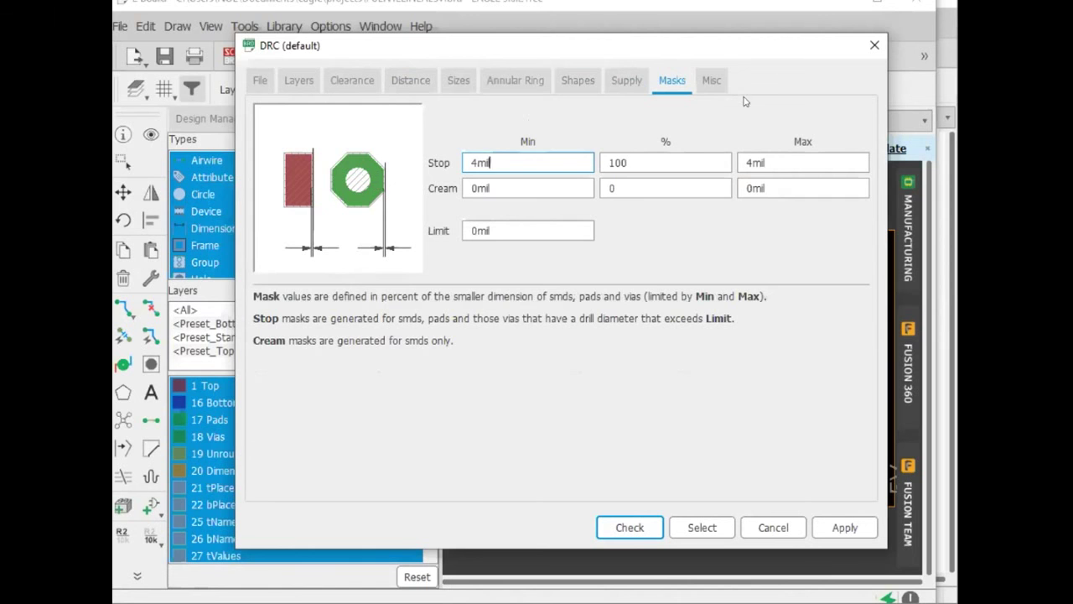
{"action": "left_click", "coordinate": [706, 82]}
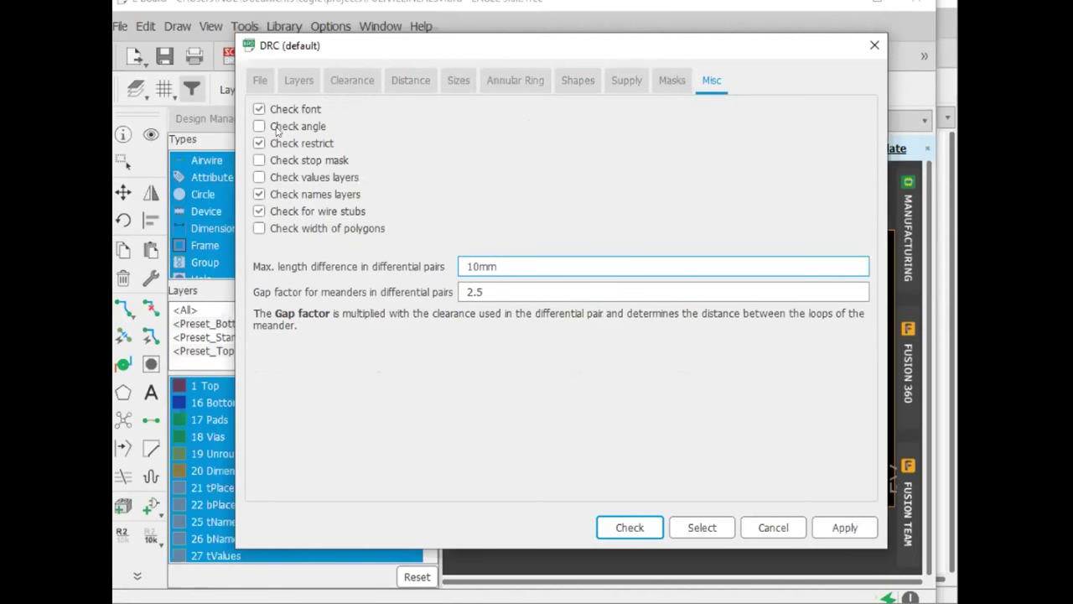
- Run the design rule check on the routed board with the default EAGLE design rules
{"action": "left_click", "coordinate": [295, 81]}
{"action": "left_click", "coordinate": [260, 80]}
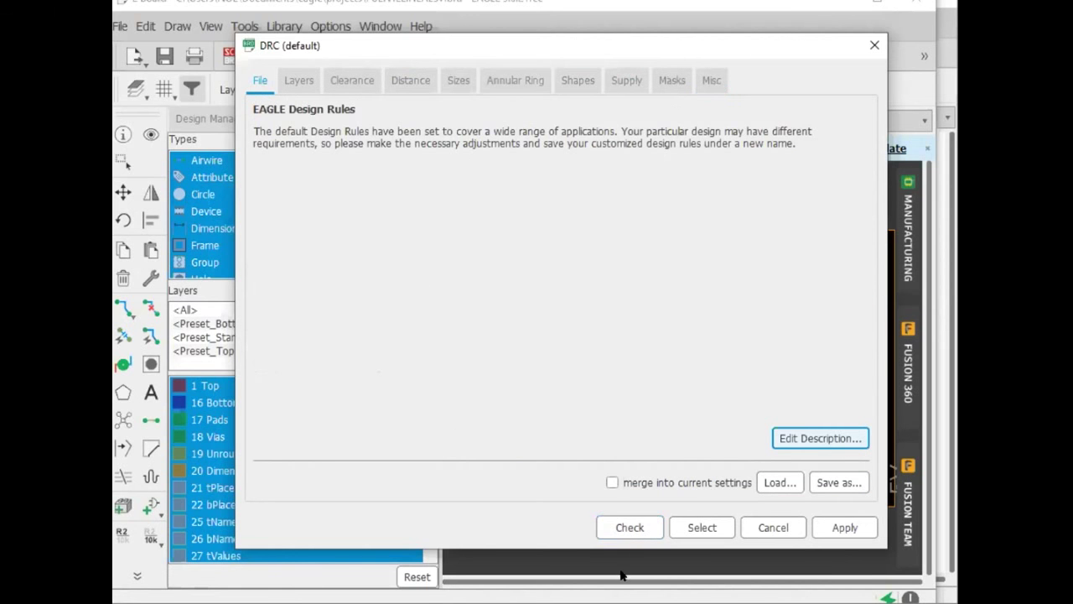
{"action": "left_click", "coordinate": [630, 527]}
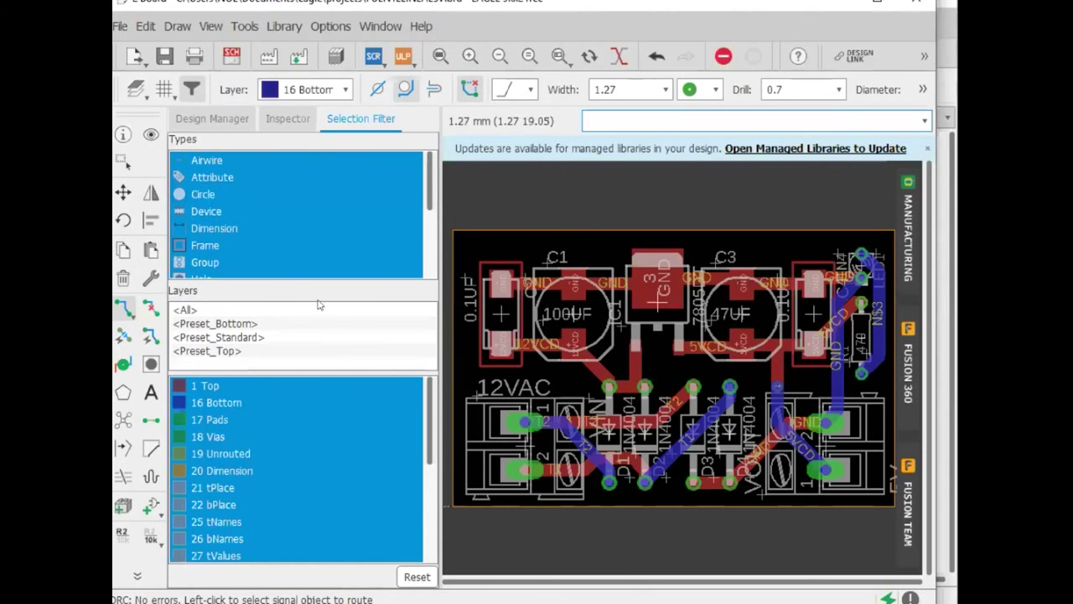
- Rip up the diagonal bottom-layer T2 segment between input terminal 1 and D1's lower pad
{"action": "left_click", "coordinate": [151, 309]}
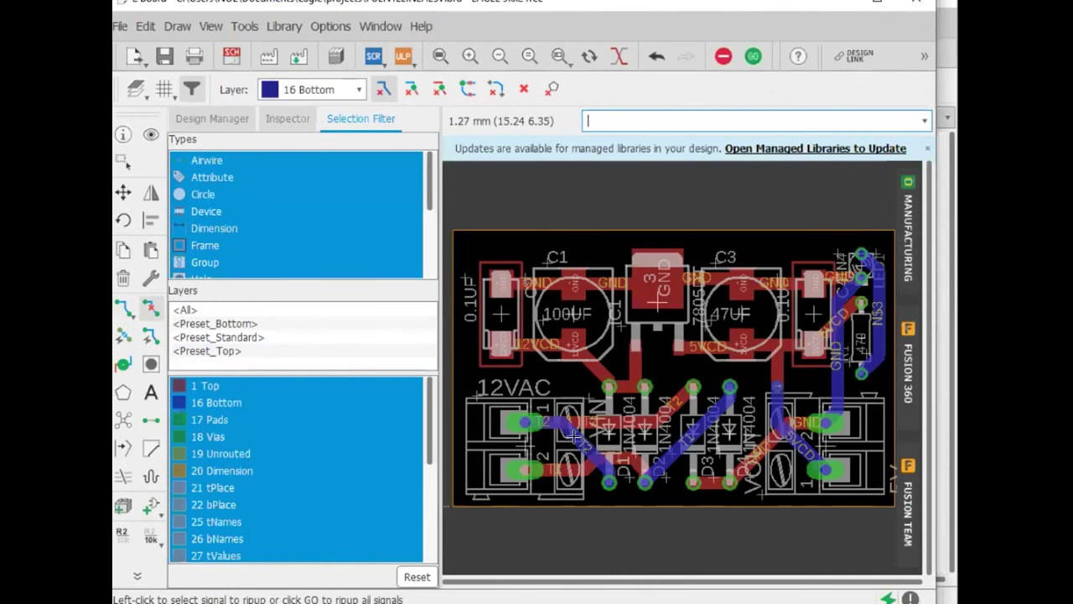
{"action": "left_click", "coordinate": [573, 436]}
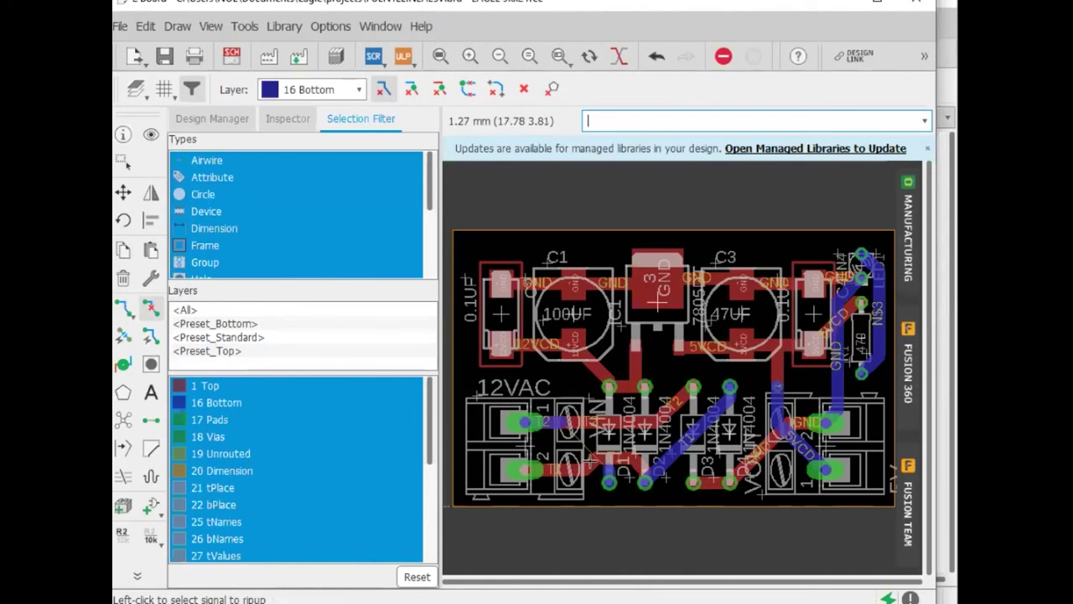
{"action": "scroll", "coordinate": [590, 461], "scroll_direction": "up", "scroll_amount": 3}
{"action": "scroll", "coordinate": [584, 449], "scroll_direction": "down", "scroll_amount": 2}
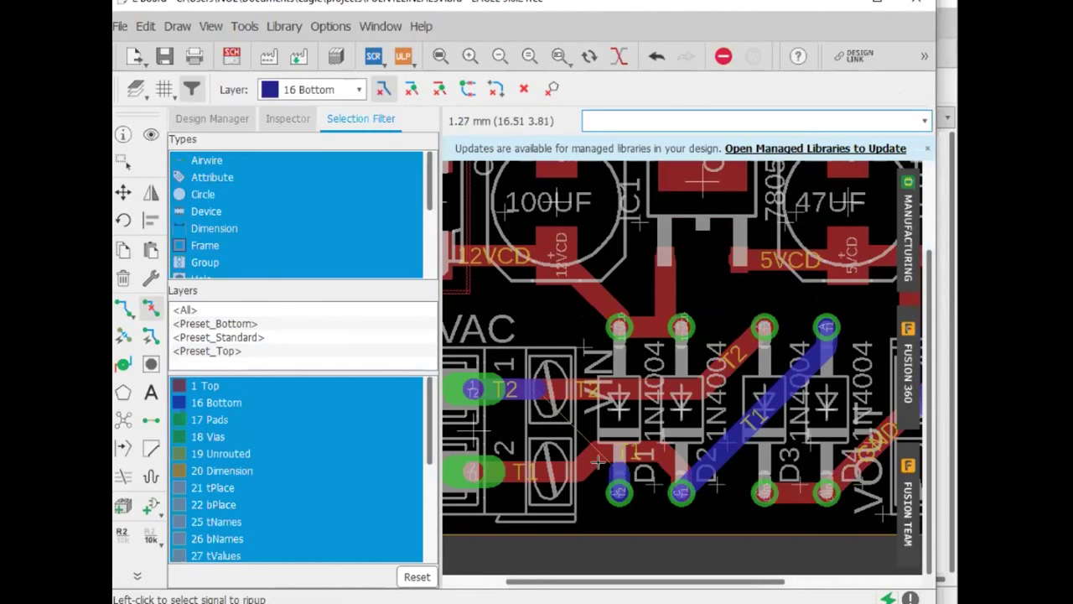
- Run the design rule check again and locate the listed airwire error on the board
{"action": "left_click", "coordinate": [154, 567]}
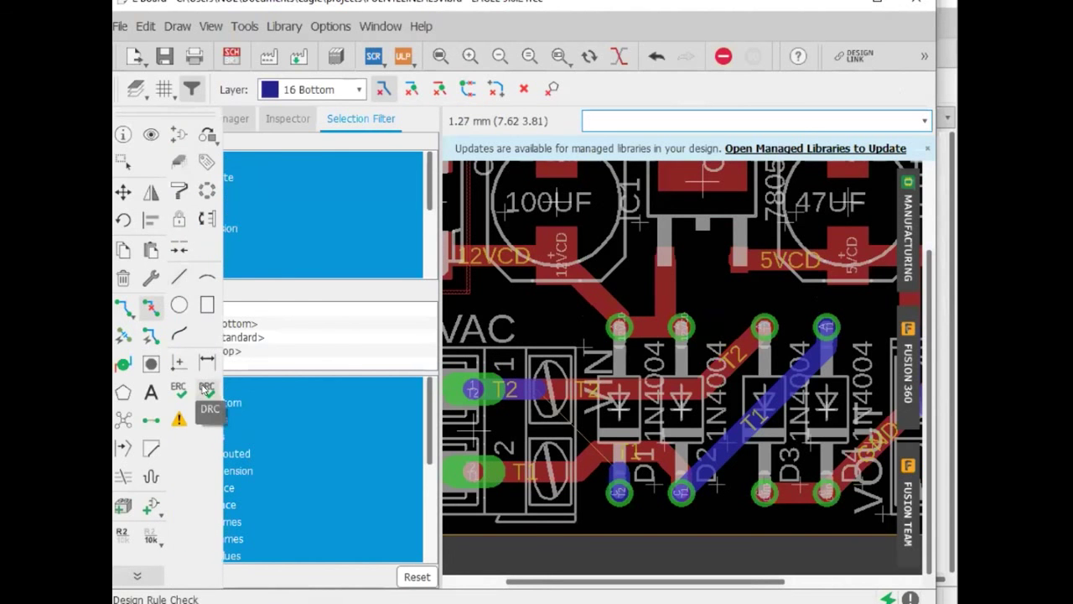
{"action": "left_click", "coordinate": [207, 389]}
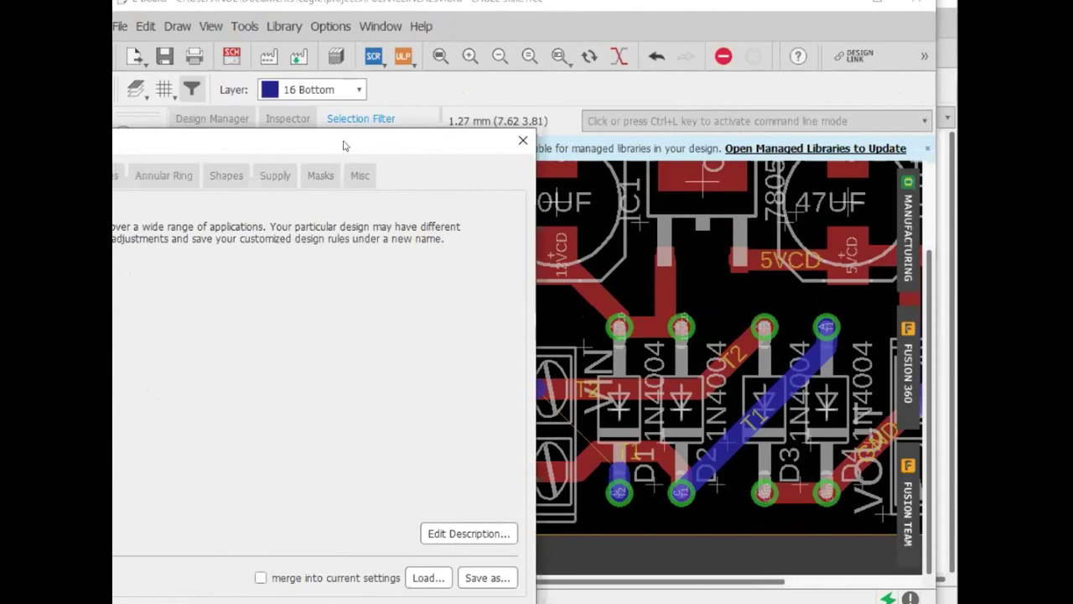
{"action": "left_click", "coordinate": [493, 523]}
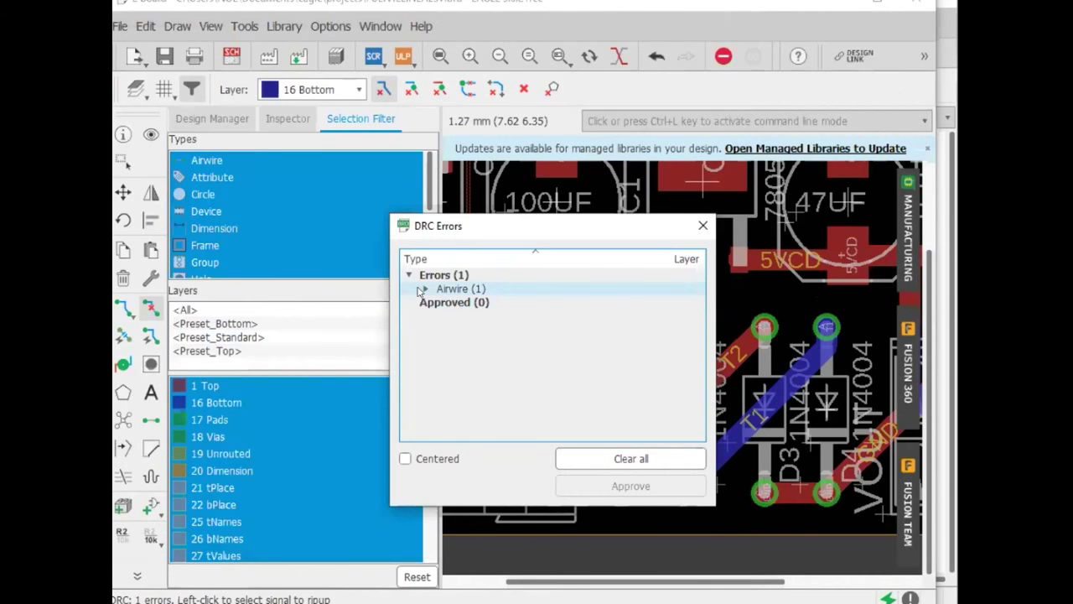
{"action": "left_click", "coordinate": [422, 288]}
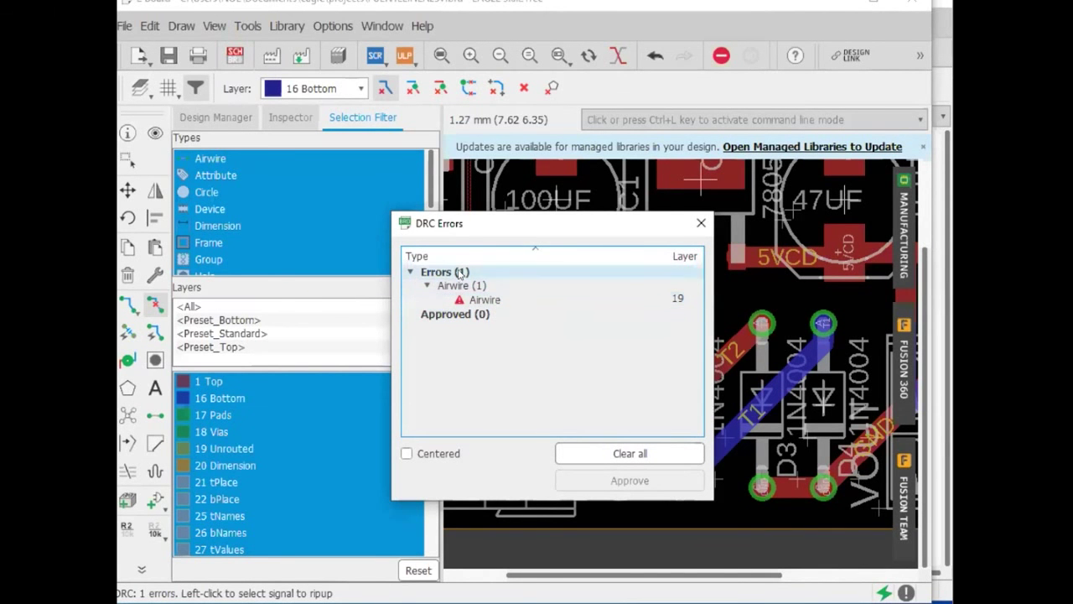
{"action": "left_click_drag", "start_coordinate": [456, 210], "coordinate": [254, 209]}
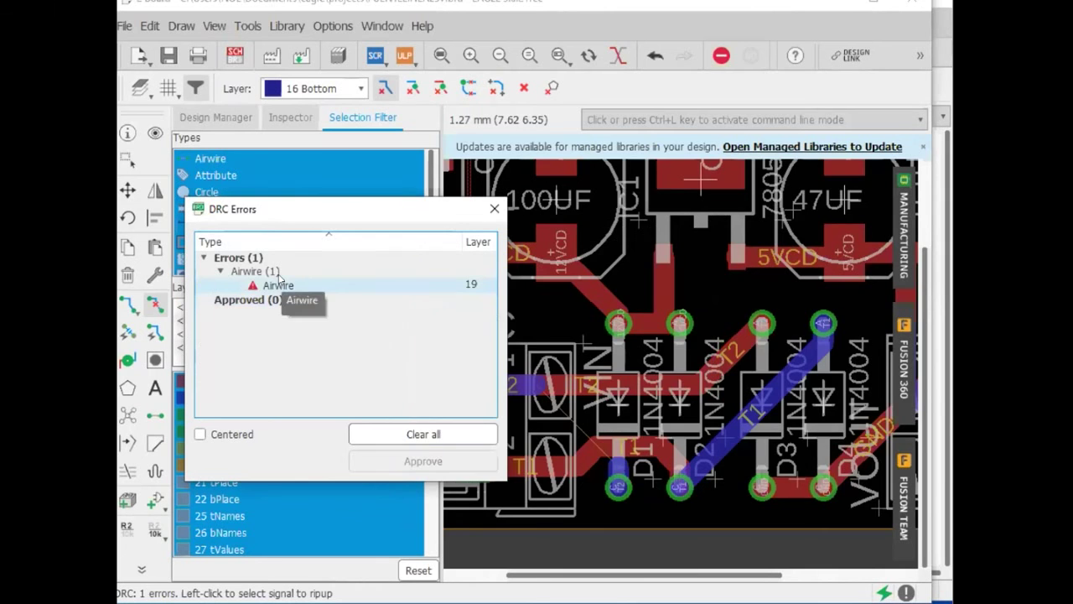
{"action": "left_click", "coordinate": [278, 284]}
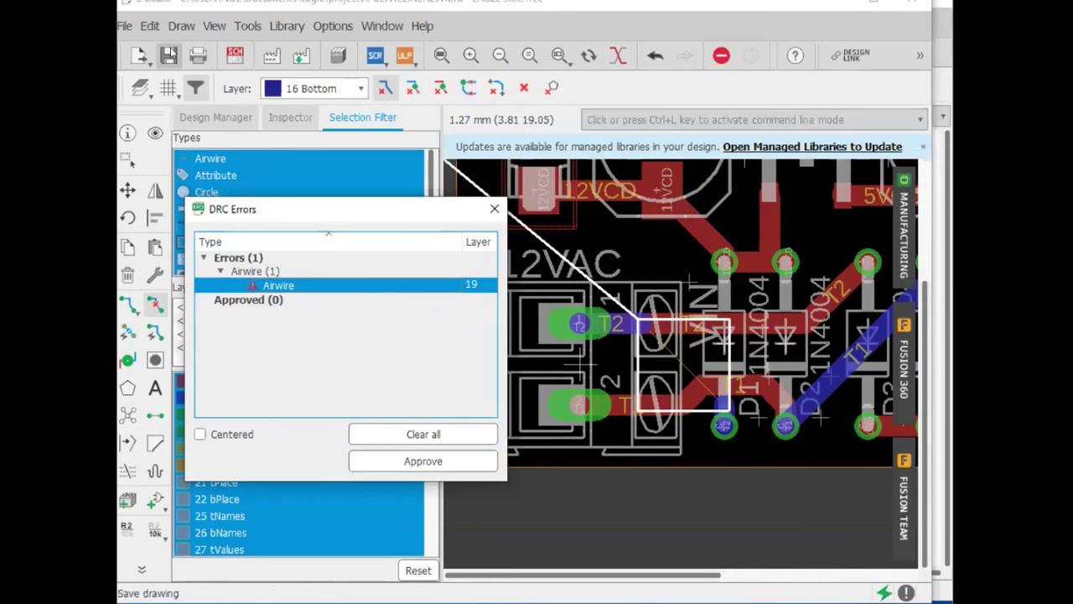
- Reroute the missing T2 segment on the bottom layer at 1.27 mm width down to D1's lower pad, and close the DRC error list
{"action": "left_click", "coordinate": [127, 304]}
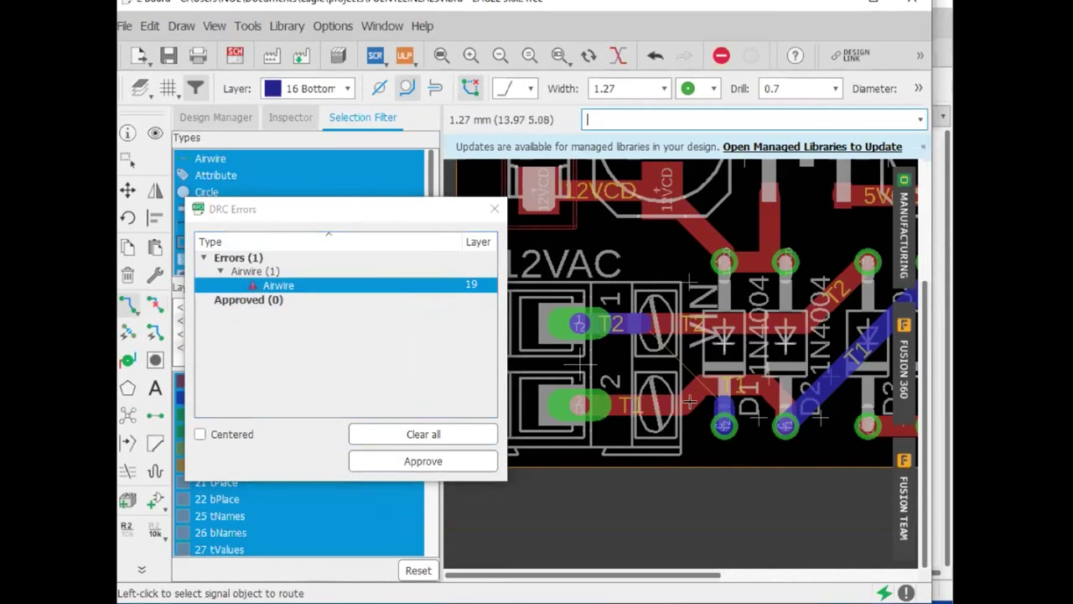
{"action": "left_click", "coordinate": [637, 318]}
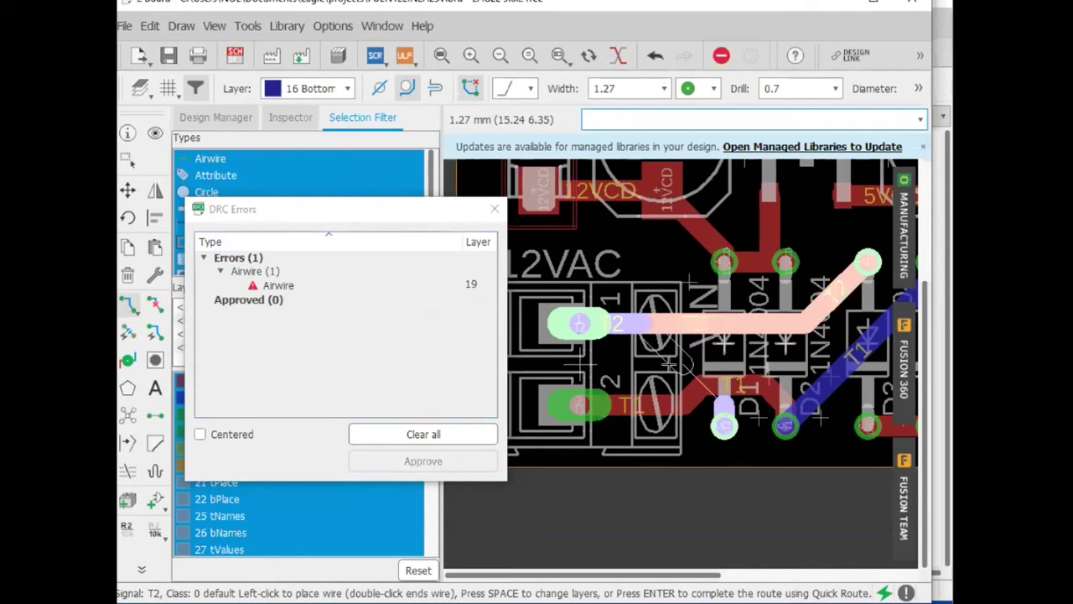
{"action": "left_click", "coordinate": [721, 400]}
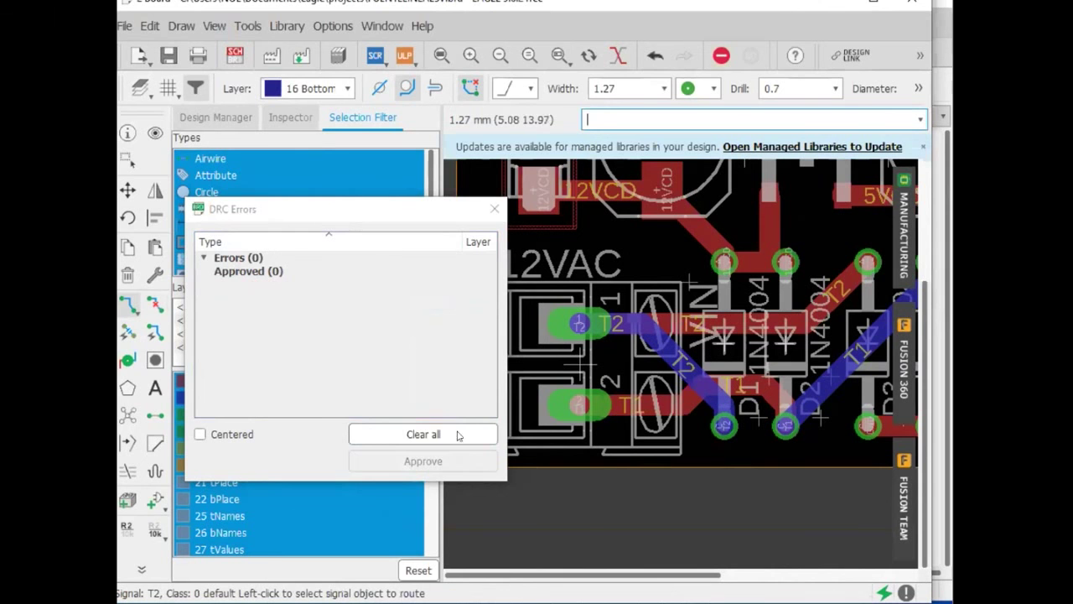
{"action": "left_click", "coordinate": [495, 208]}
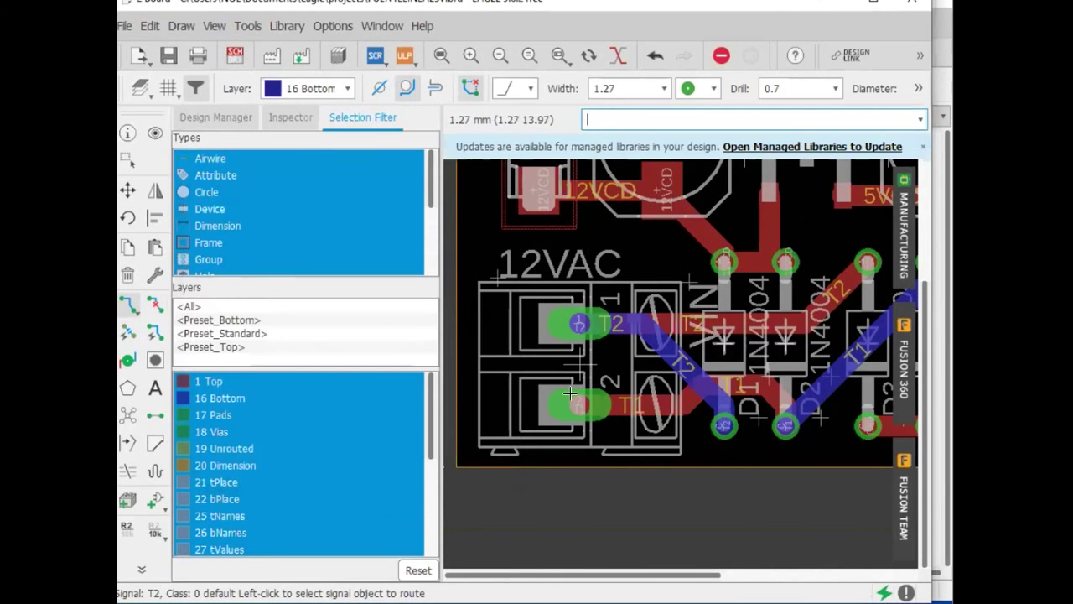
- View the whole routed board and compare it with the linked schematic, finishing back on the board
{"action": "left_click", "coordinate": [434, 50]}
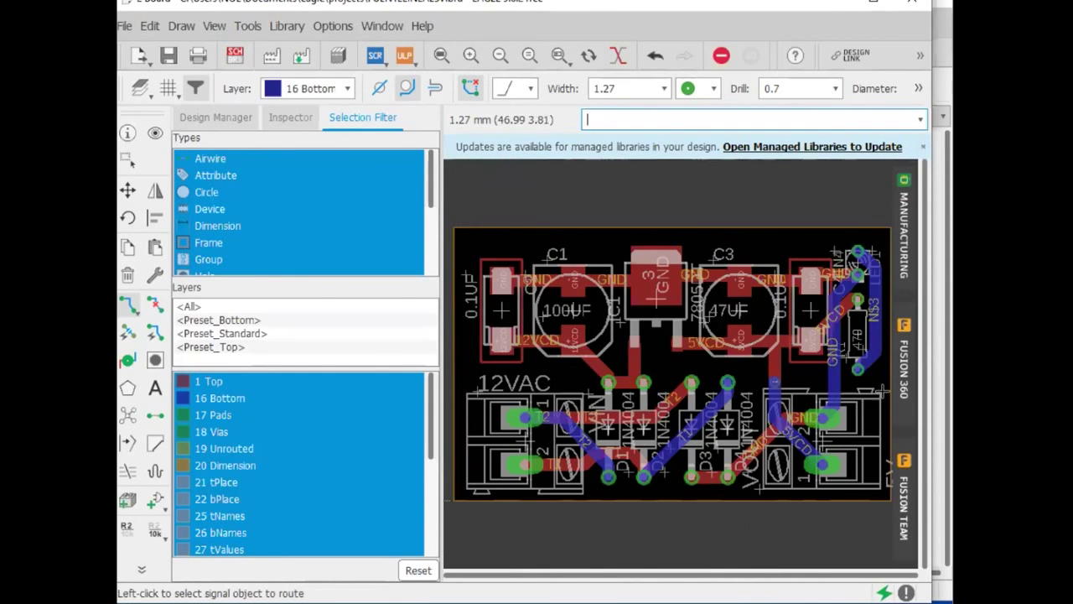
{"action": "left_click", "coordinate": [234, 54]}
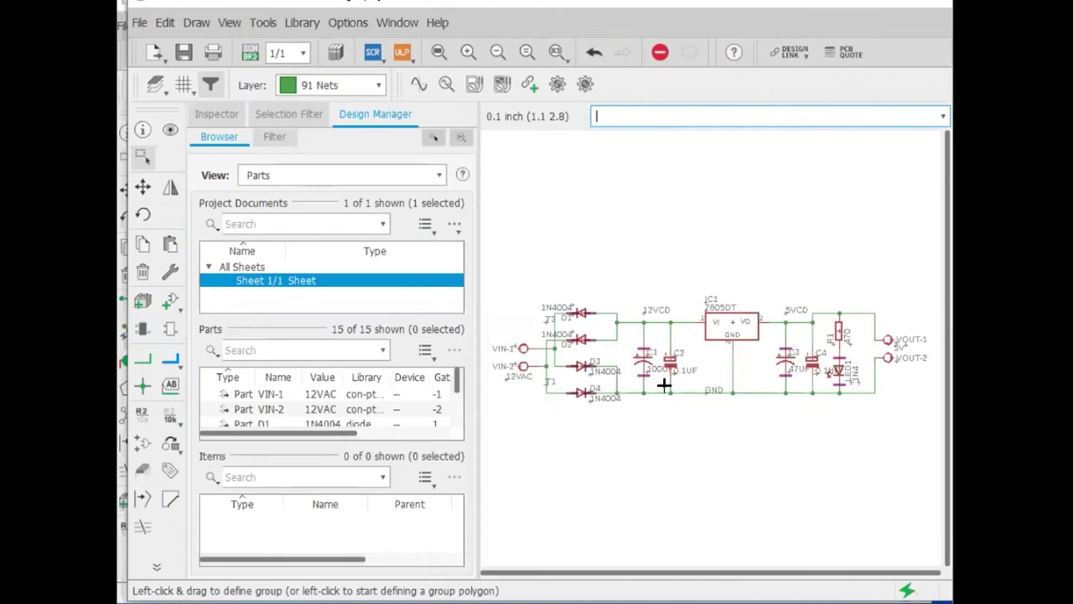
{"action": "left_click", "coordinate": [250, 53]}
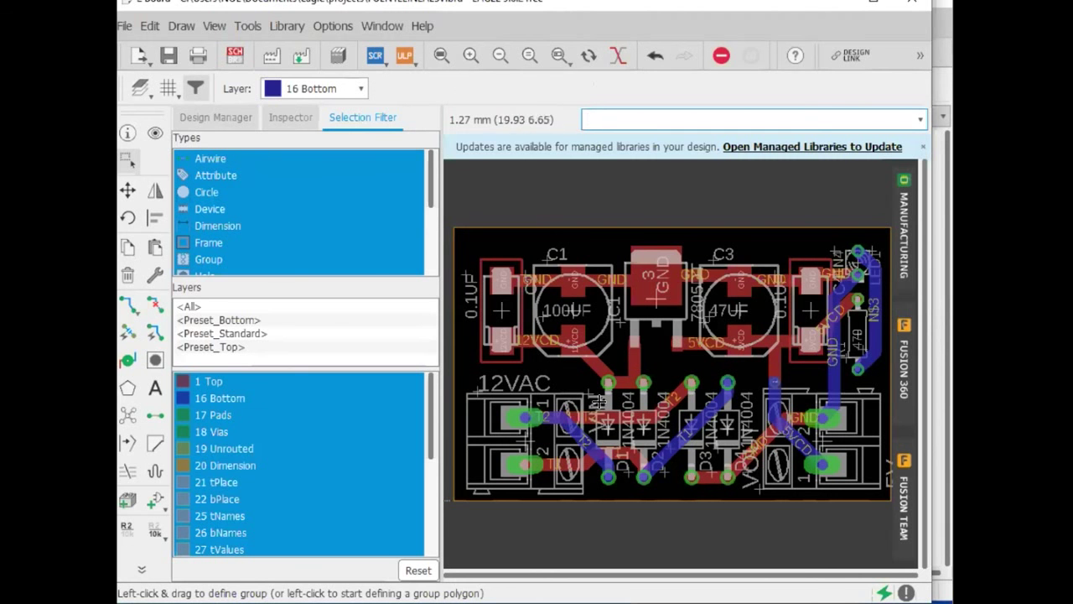
{"action": "left_click", "coordinate": [235, 55]}
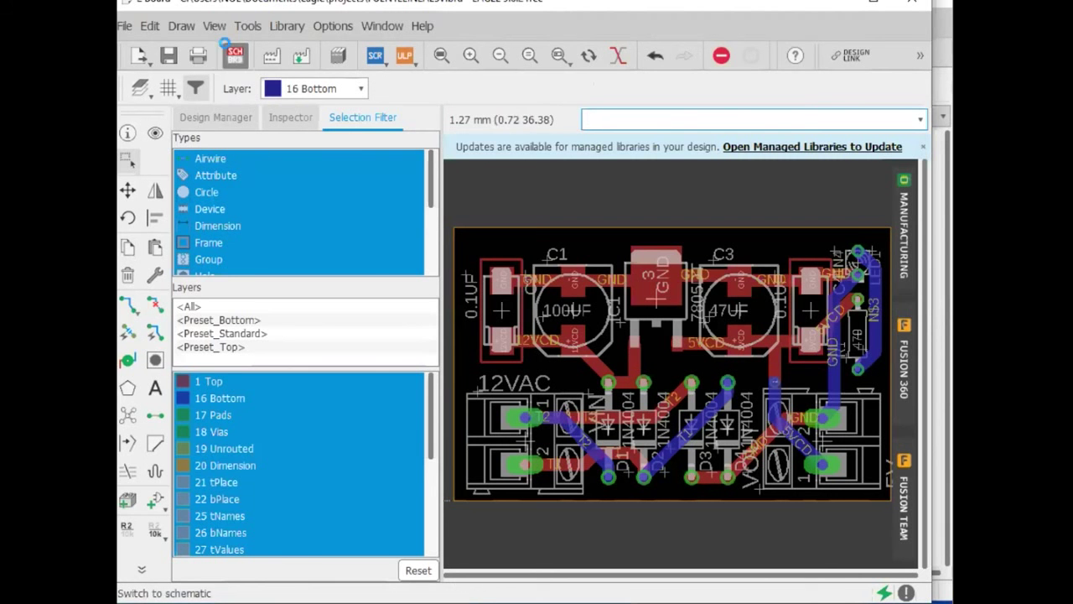
{"action": "left_click", "coordinate": [249, 54]}
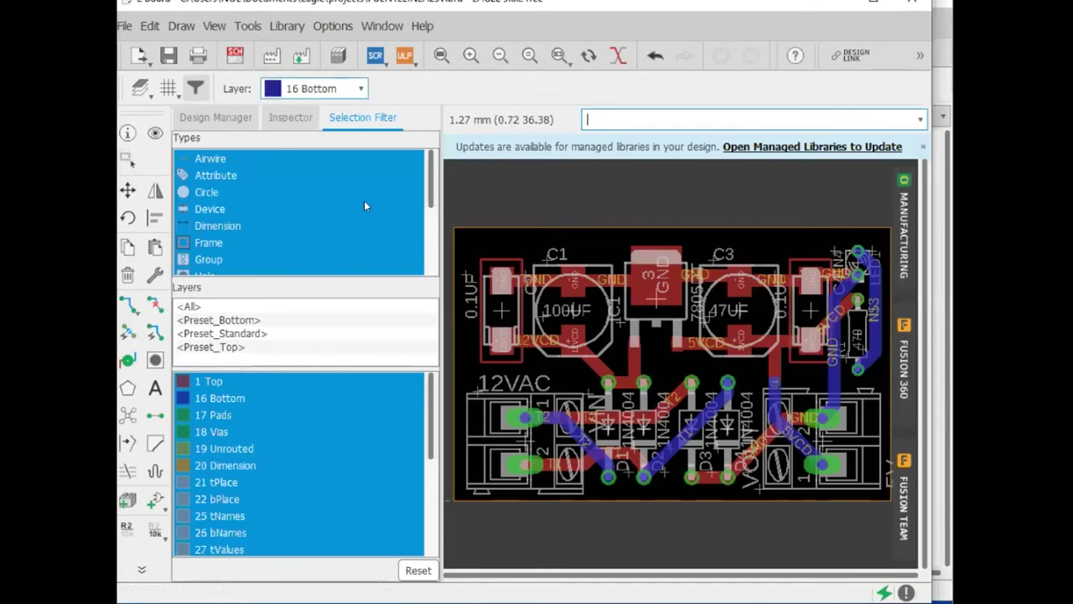